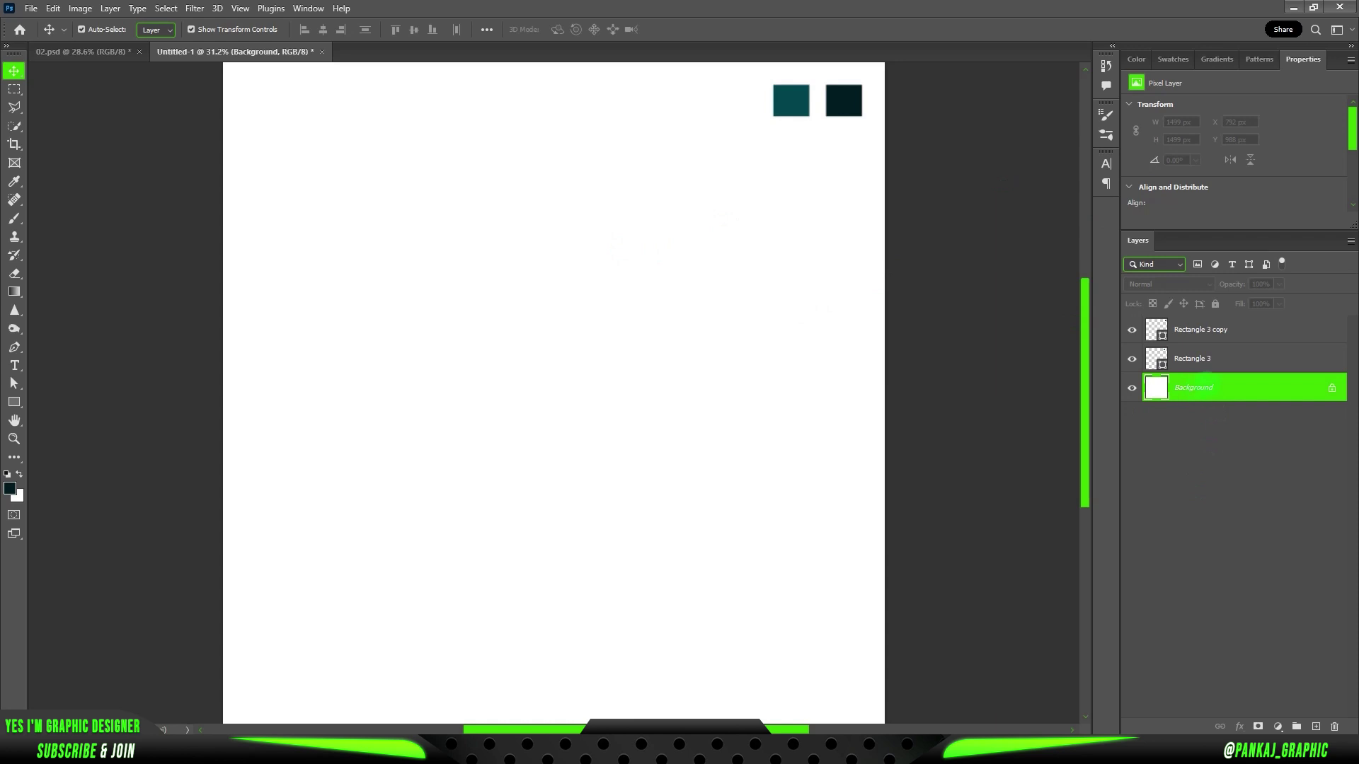
Step: Add a Solid Color fill layer and set it to dark teal #00191c
{"action": "left_click", "coordinate": [1278, 727]}
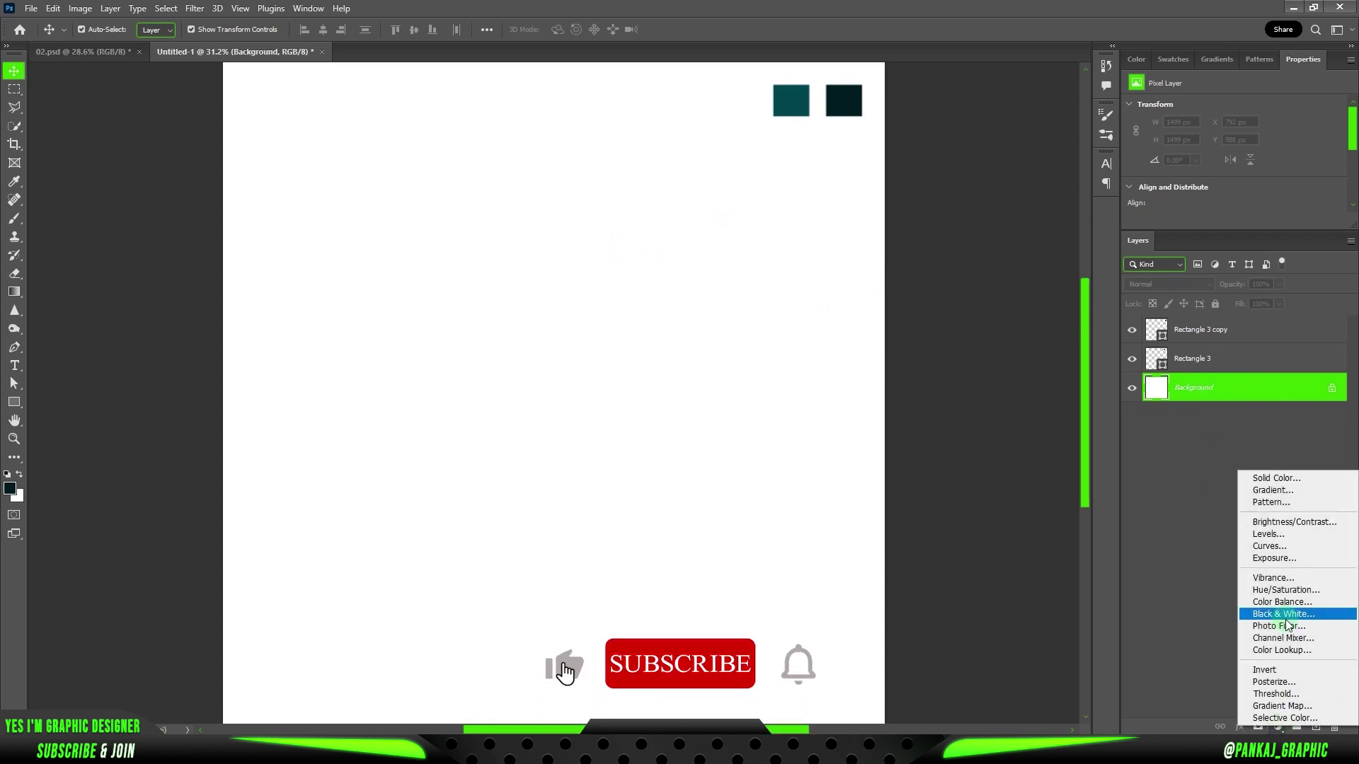
{"action": "left_click", "coordinate": [1285, 482]}
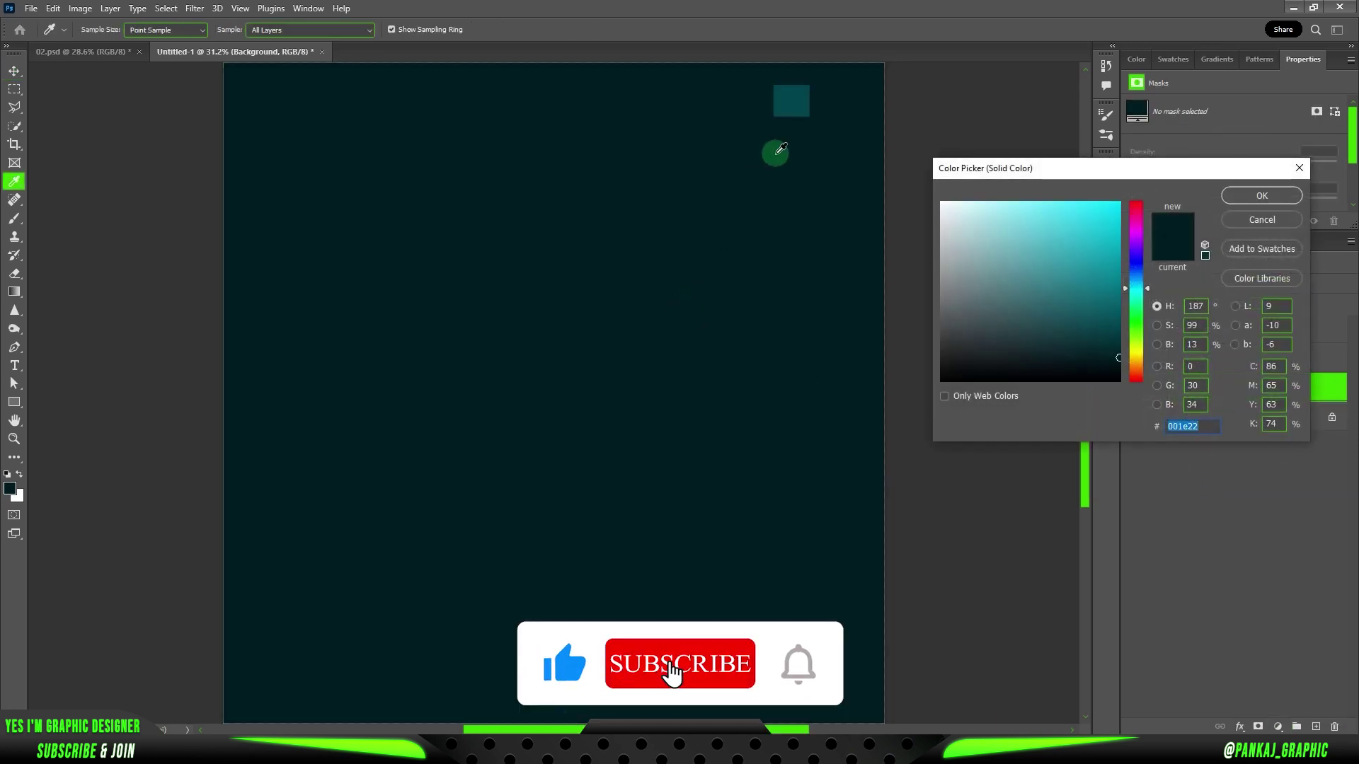
{"action": "left_click", "coordinate": [1267, 197]}
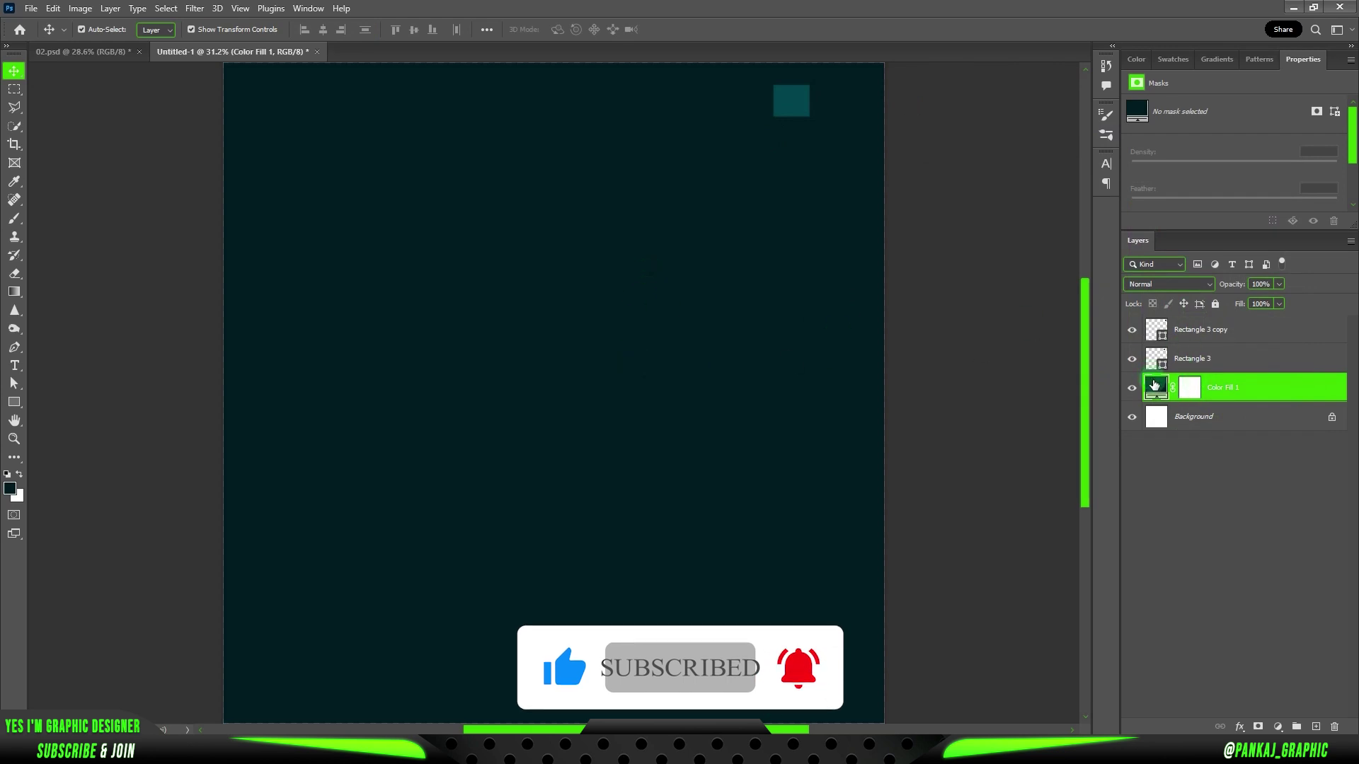
{"action": "double_click", "coordinate": [1155, 388]}
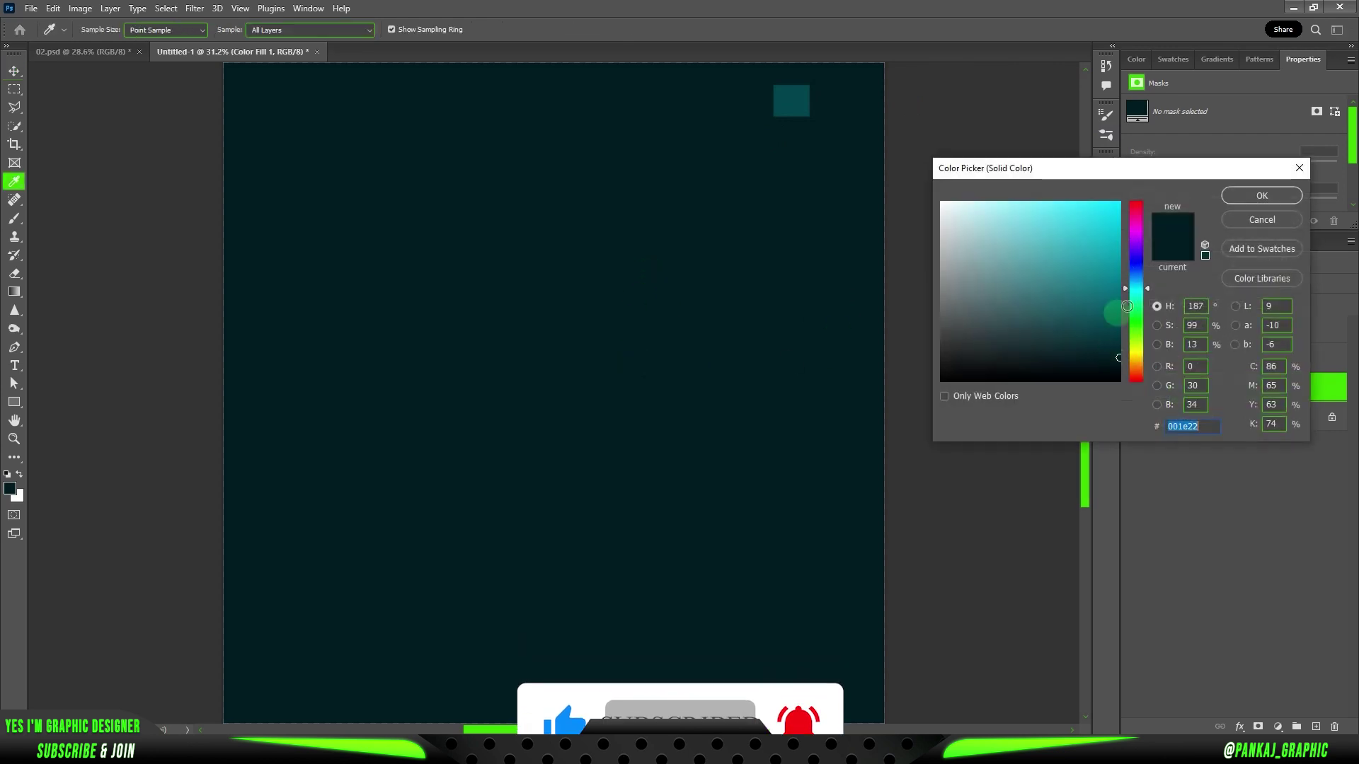
{"action": "left_click", "coordinate": [1261, 197]}
{"action": "scroll", "coordinate": [623, 403], "scroll_direction": "down", "scroll_amount": 2}
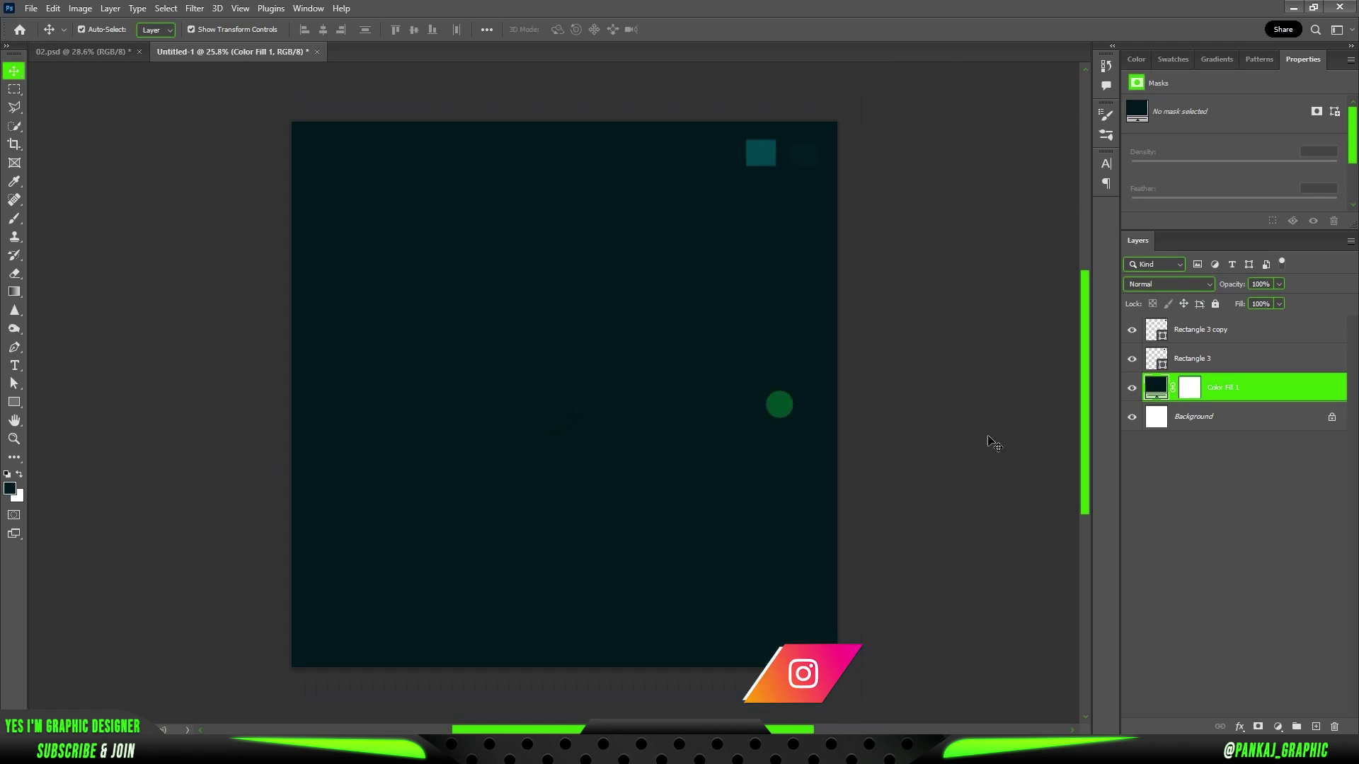
Step: Group Rectangle 3 and its copy into Group 1 and move it below Layer 1
{"action": "left_click", "coordinate": [1316, 727]}
{"action": "left_click", "coordinate": [1217, 358]}
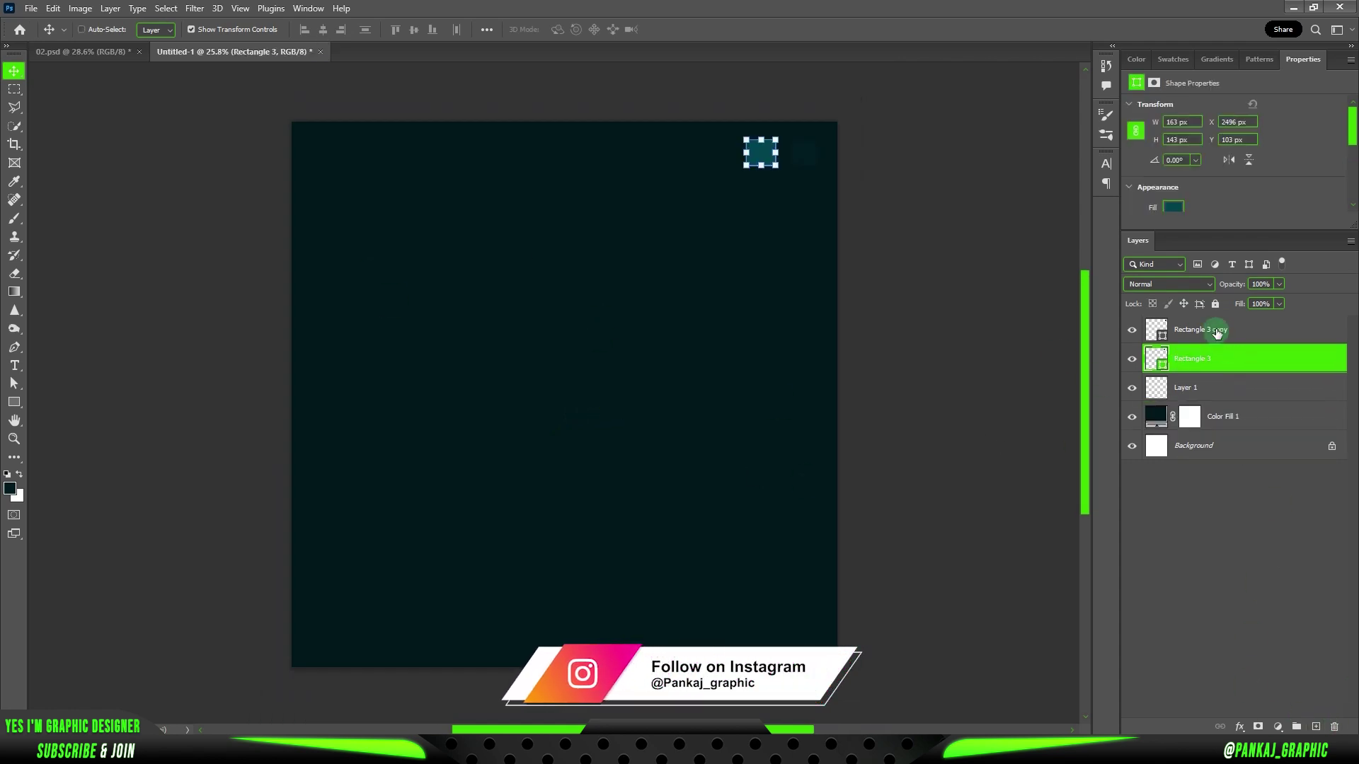
{"action": "left_click", "coordinate": [1204, 330], "text": "shift"}
{"action": "key", "text": "ctrl+g"}
{"action": "left_click_drag", "start_coordinate": [1202, 333], "coordinate": [1150, 360]}
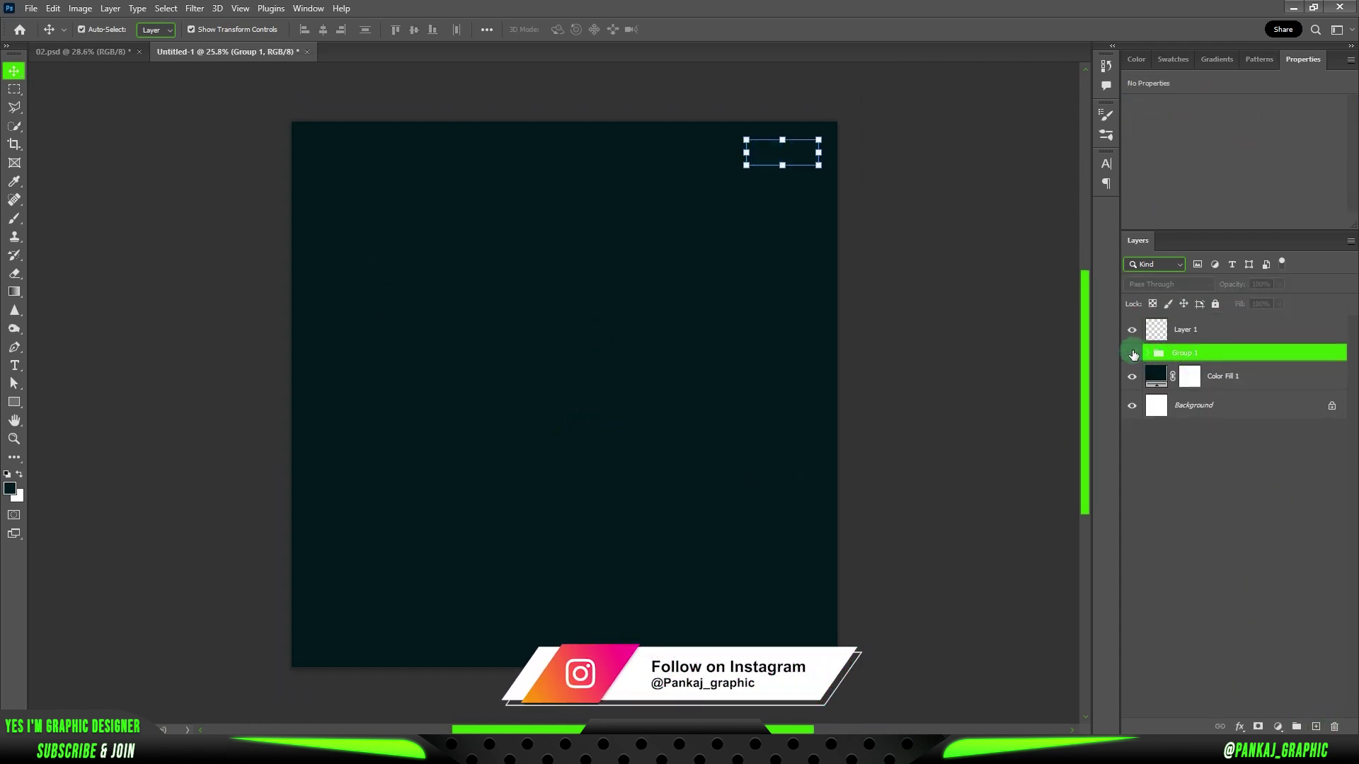
{"action": "left_click", "coordinate": [1189, 333]}
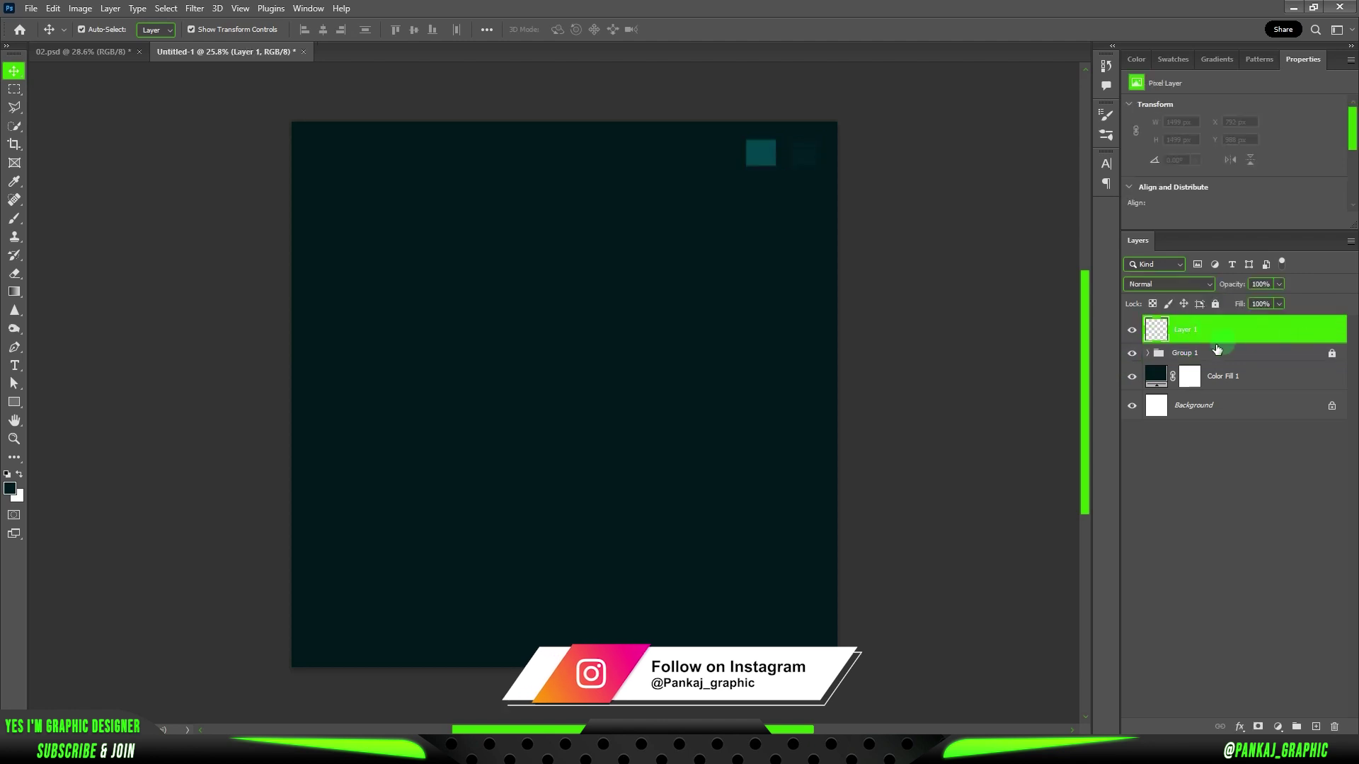
Step: Draw a large rectangle from the canvas top, enlarge it and centre it horizontally
{"action": "left_click", "coordinate": [16, 402]}
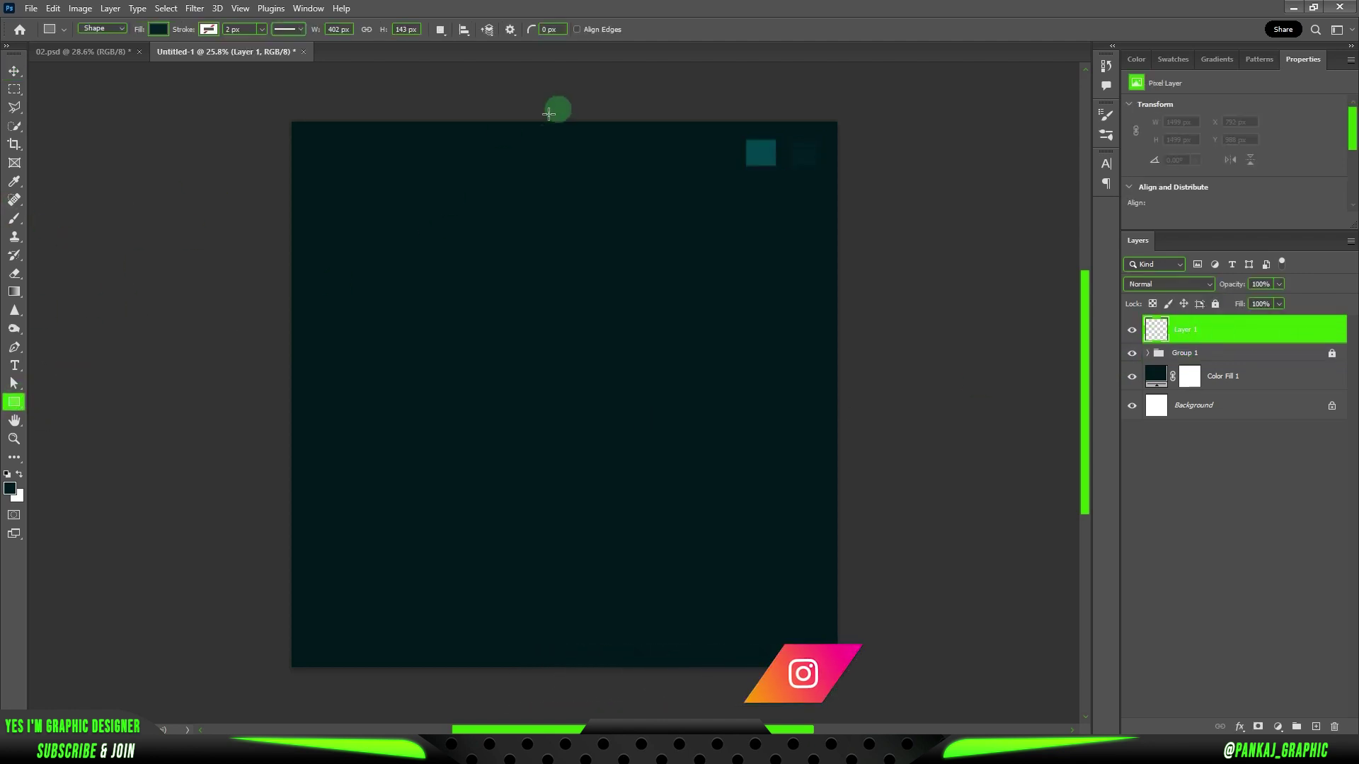
{"action": "left_click_drag", "start_coordinate": [476, 117], "coordinate": [719, 380]}
{"action": "left_click", "coordinate": [14, 72]}
{"action": "left_click_drag", "start_coordinate": [615, 236], "coordinate": [595, 244]}
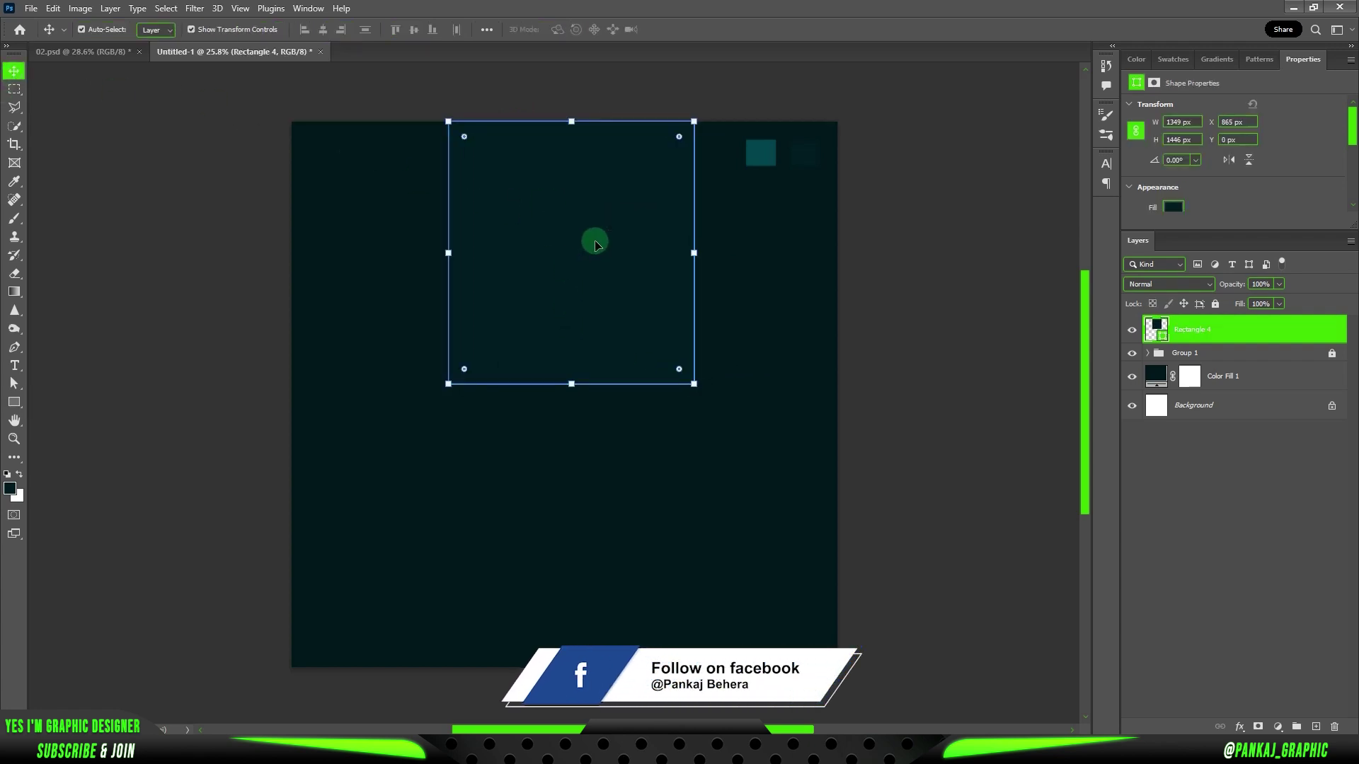
{"action": "left_click_drag", "start_coordinate": [573, 388], "coordinate": [582, 407]}
{"action": "left_click_drag", "start_coordinate": [591, 344], "coordinate": [624, 274]}
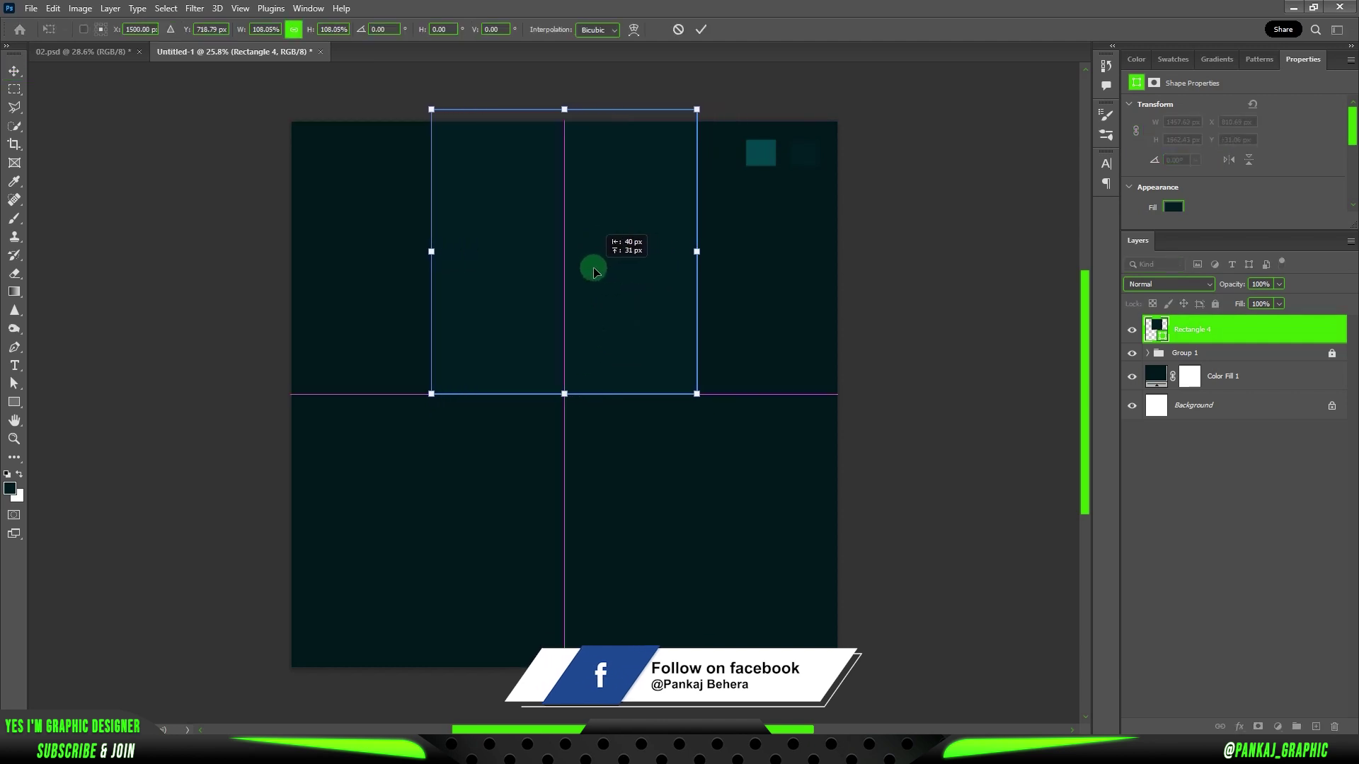
{"action": "left_click_drag", "start_coordinate": [625, 274], "coordinate": [588, 267]}
{"action": "left_click", "coordinate": [700, 29]}
Step: Fill the rectangle with the sampled teal swatch colour and duplicate it downward
{"action": "left_click", "coordinate": [20, 398]}
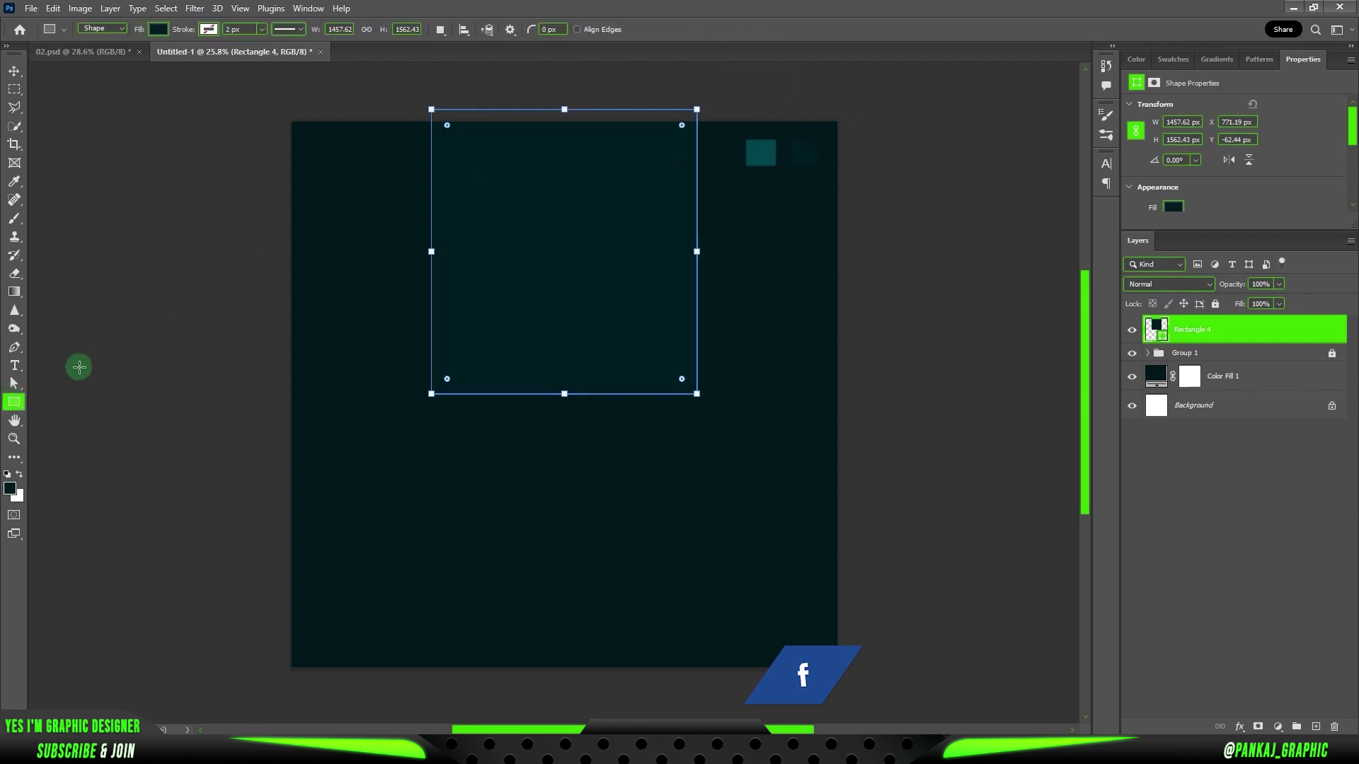
{"action": "left_click", "coordinate": [158, 29]}
{"action": "left_click", "coordinate": [246, 56]}
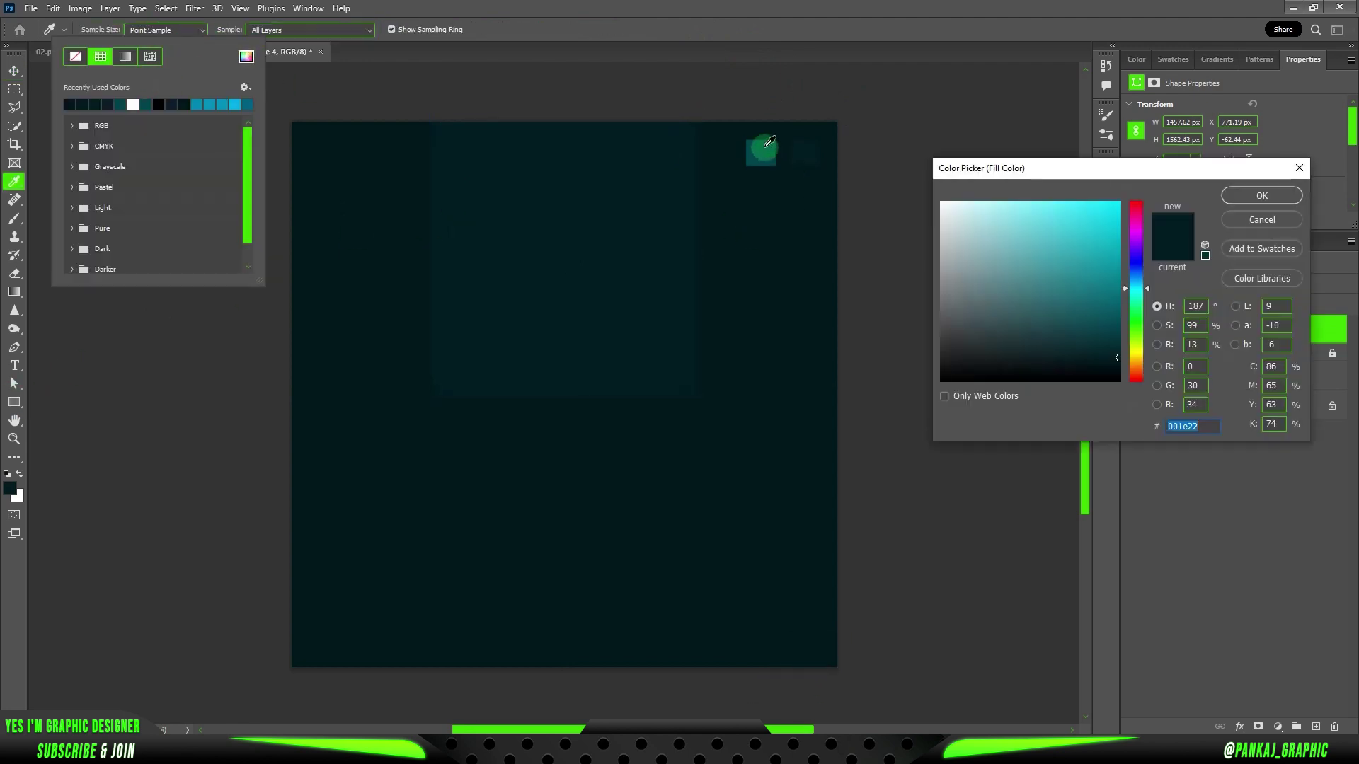
{"action": "left_click", "coordinate": [1262, 195]}
{"action": "key", "text": "v"}
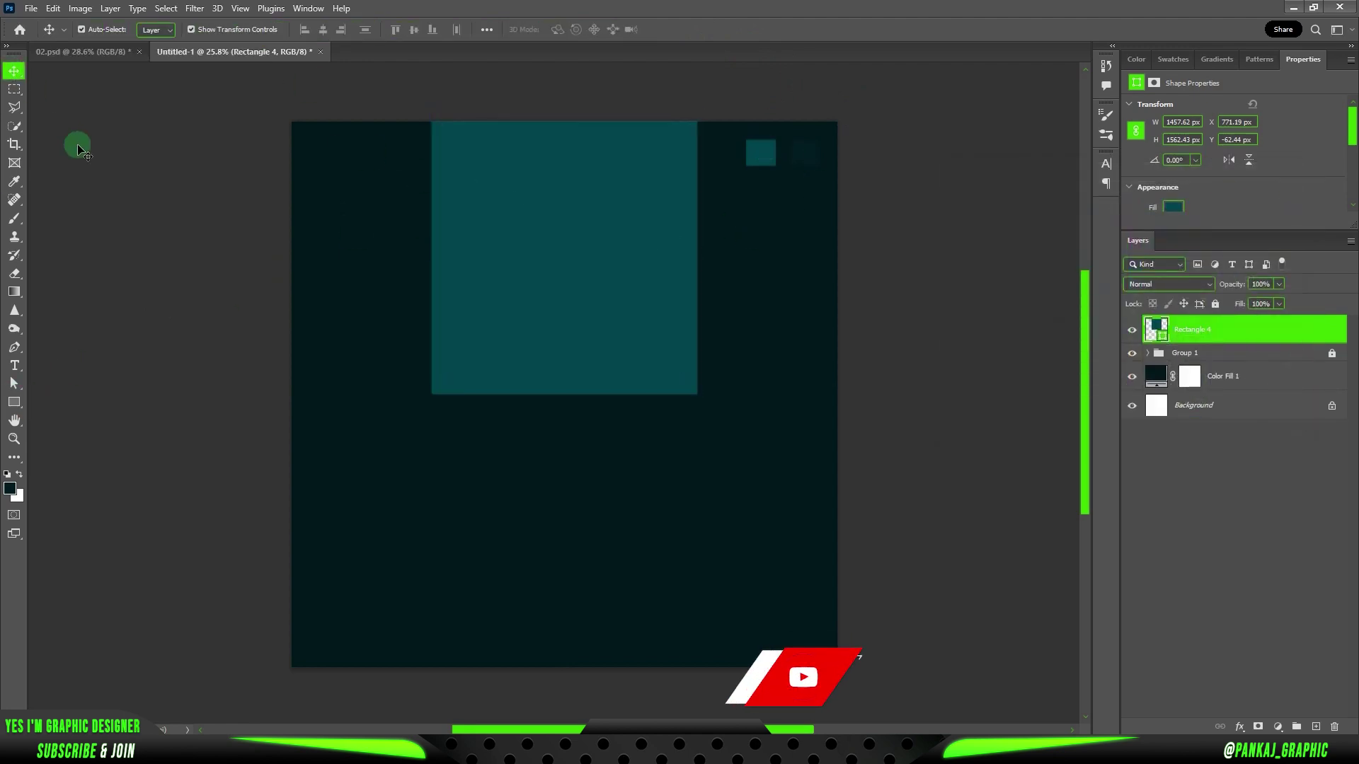
{"action": "left_click", "coordinate": [580, 301]}
{"action": "left_click_drag", "start_coordinate": [582, 298], "coordinate": [576, 576]}
Step: Shorten the copied rectangle and nudge both rectangles into position
{"action": "left_click", "coordinate": [14, 405]}
{"action": "mouse_move", "coordinate": [564, 678]}
{"action": "left_mouse_down"}
{"action": "mouse_move", "coordinate": [585, 459]}
{"action": "mouse_move", "coordinate": [586, 562]}
{"action": "left_mouse_up"}
{"action": "left_click", "coordinate": [14, 71]}
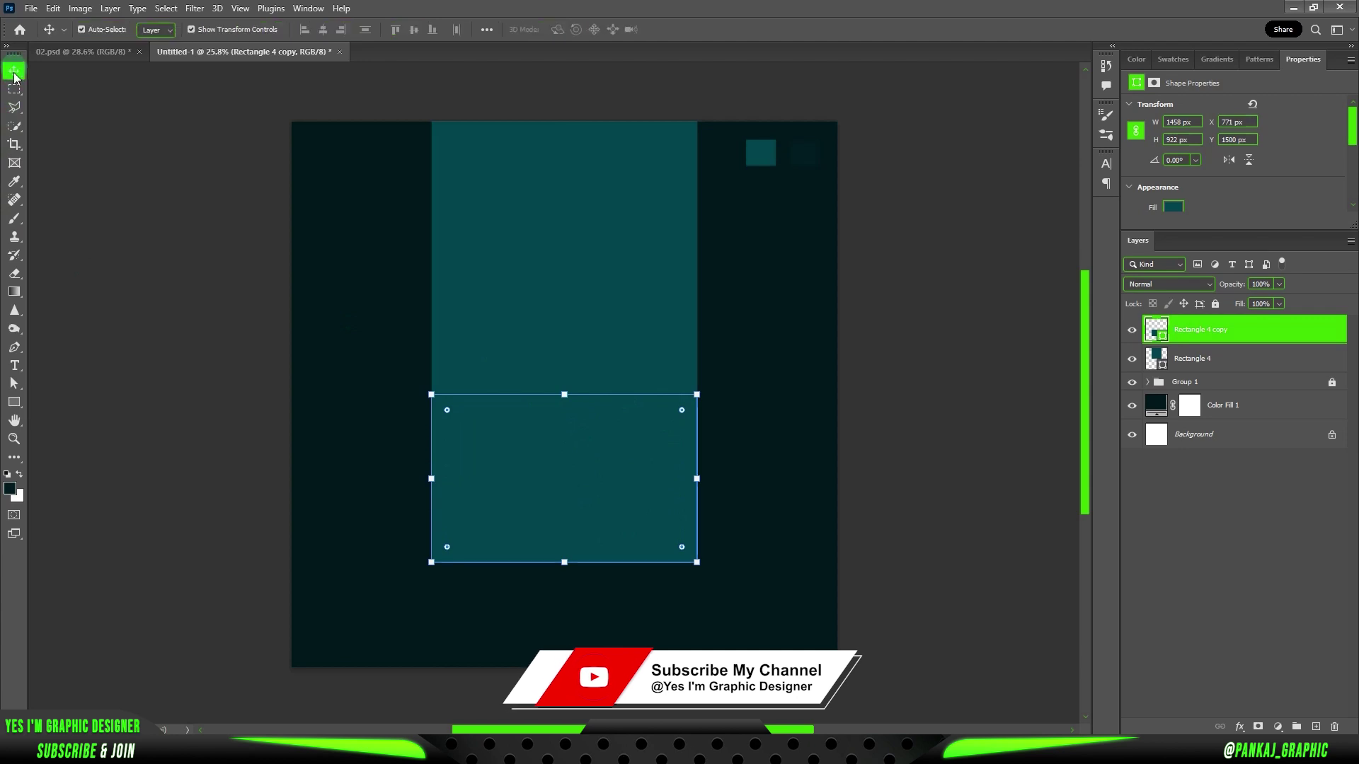
{"action": "left_click", "coordinate": [567, 337]}
{"action": "left_click", "coordinate": [579, 432], "text": "shift"}
{"action": "key", "text": "shift+Up"}
{"action": "key", "text": "shift+Up"}
{"action": "key", "text": "shift+Up"}
{"action": "key", "text": "shift+Up"}
{"action": "key", "text": "shift+Up"}
{"action": "key", "text": "shift+Up"}
{"action": "key", "text": "shift+Up"}
{"action": "key", "text": "shift+Up"}
{"action": "key", "text": "shift+Up"}
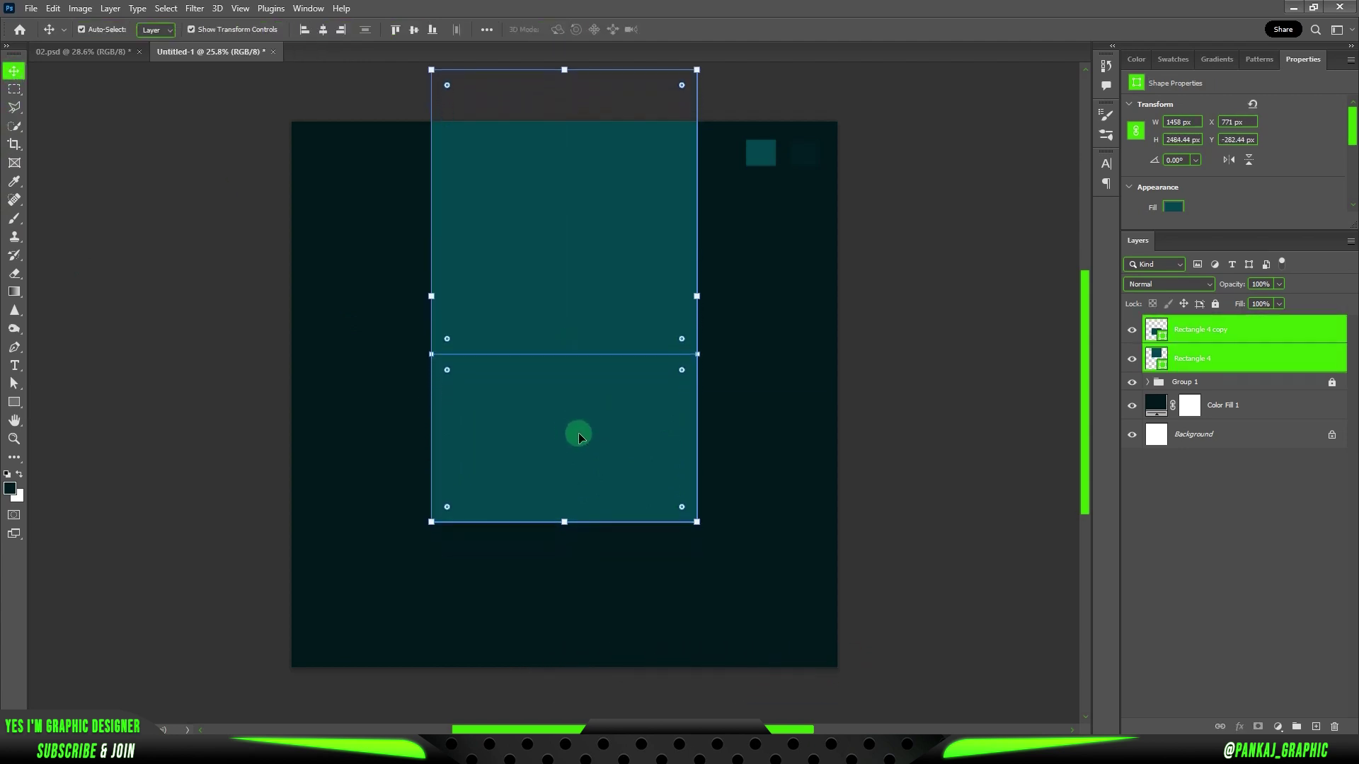
{"action": "key", "text": "shift+Down"}
{"action": "key", "text": "shift+Down"}
{"action": "key", "text": "shift+Down"}
{"action": "key", "text": "shift+Down"}
{"action": "key", "text": "shift+Down"}
{"action": "key", "text": "shift+Down"}
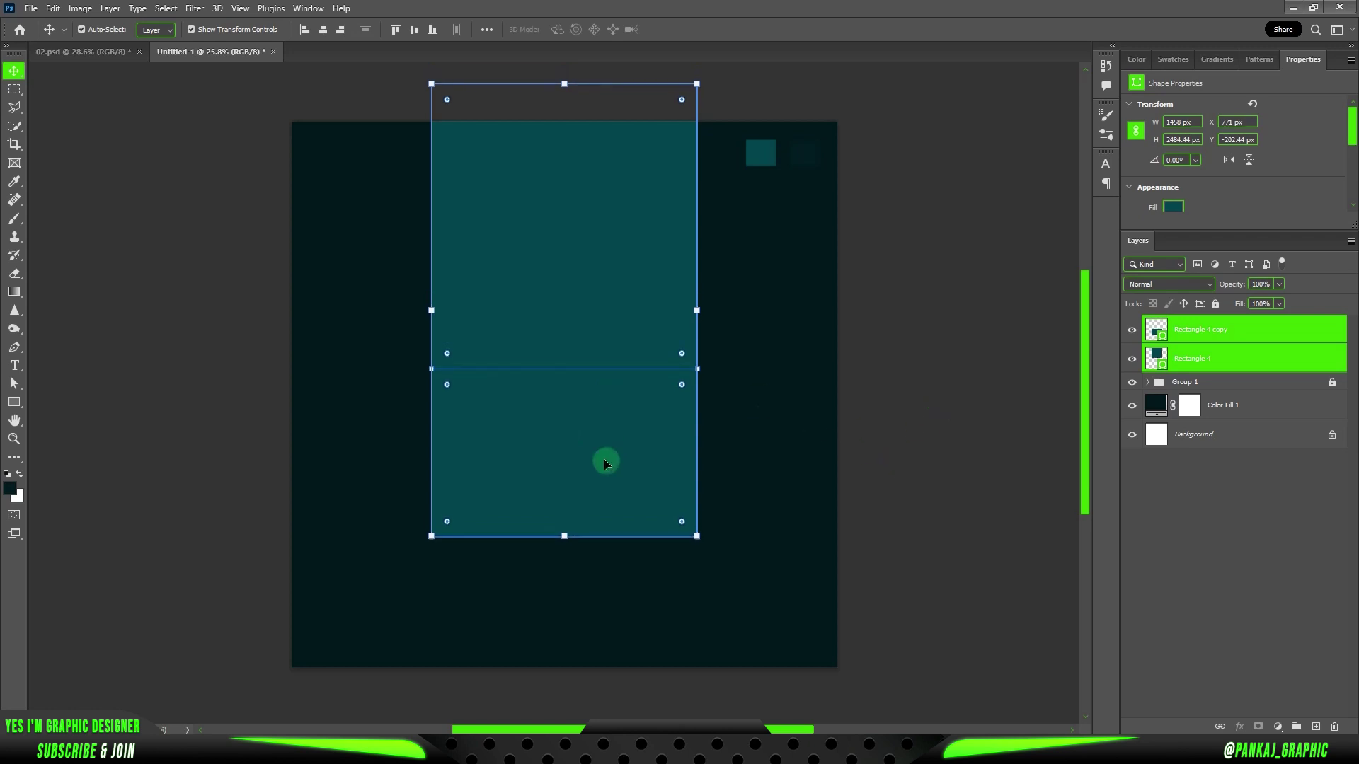
{"action": "left_click", "coordinate": [852, 455]}
Step: Widen Rectangle 4 copy's bottom into a trapezoid with a Perspective transform
{"action": "left_click", "coordinate": [644, 421]}
{"action": "key", "text": "ctrl+t"}
{"action": "right_click", "coordinate": [634, 423]}
{"action": "left_click", "coordinate": [671, 498]}
{"action": "left_click_drag", "start_coordinate": [756, 532], "coordinate": [779, 536]}
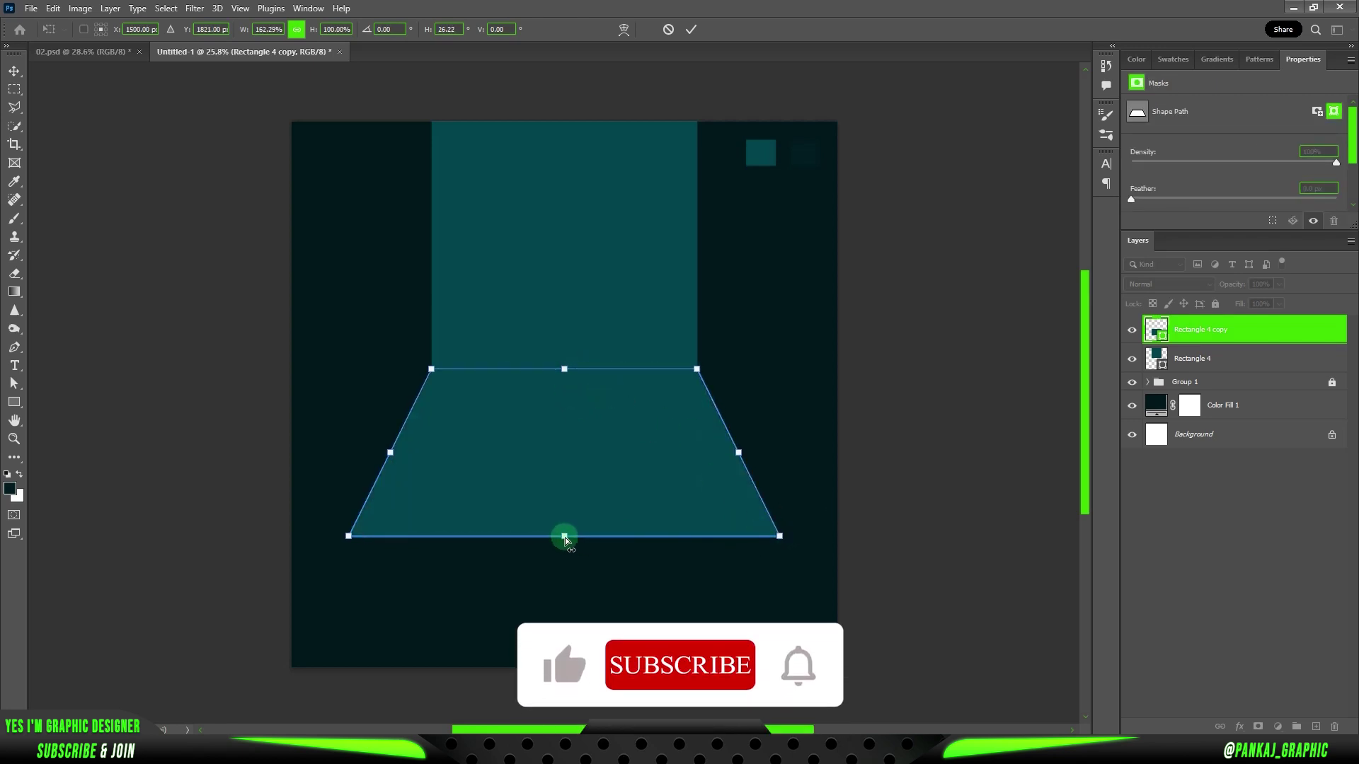
{"action": "left_click", "coordinate": [691, 29]}
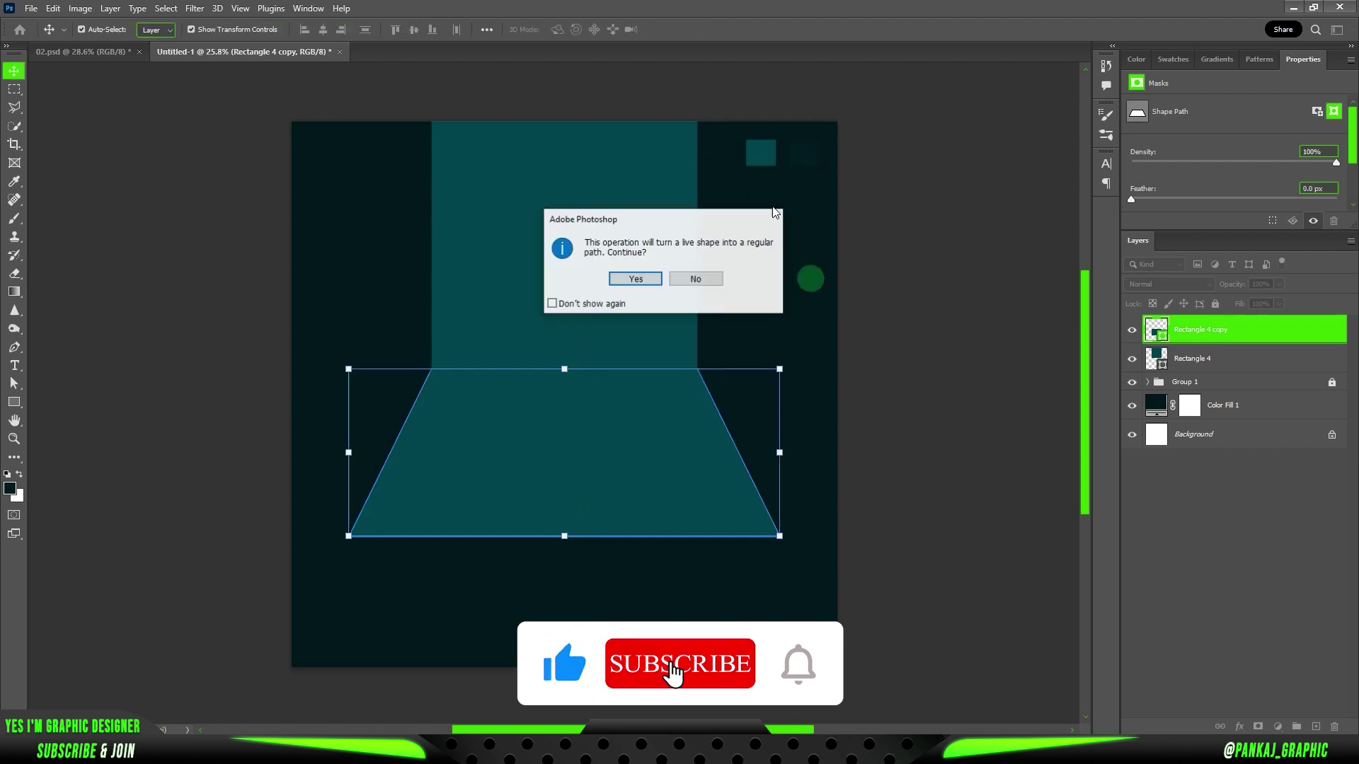
{"action": "left_click", "coordinate": [640, 277]}
Step: Scale the rectangle and trapezoid down together and move them lower
{"action": "left_click", "coordinate": [899, 392]}
{"action": "left_click", "coordinate": [613, 458]}
{"action": "left_click", "coordinate": [586, 307], "text": "shift"}
{"action": "left_click_drag", "start_coordinate": [564, 536], "coordinate": [577, 477]}
{"action": "left_click_drag", "start_coordinate": [590, 401], "coordinate": [589, 438]}
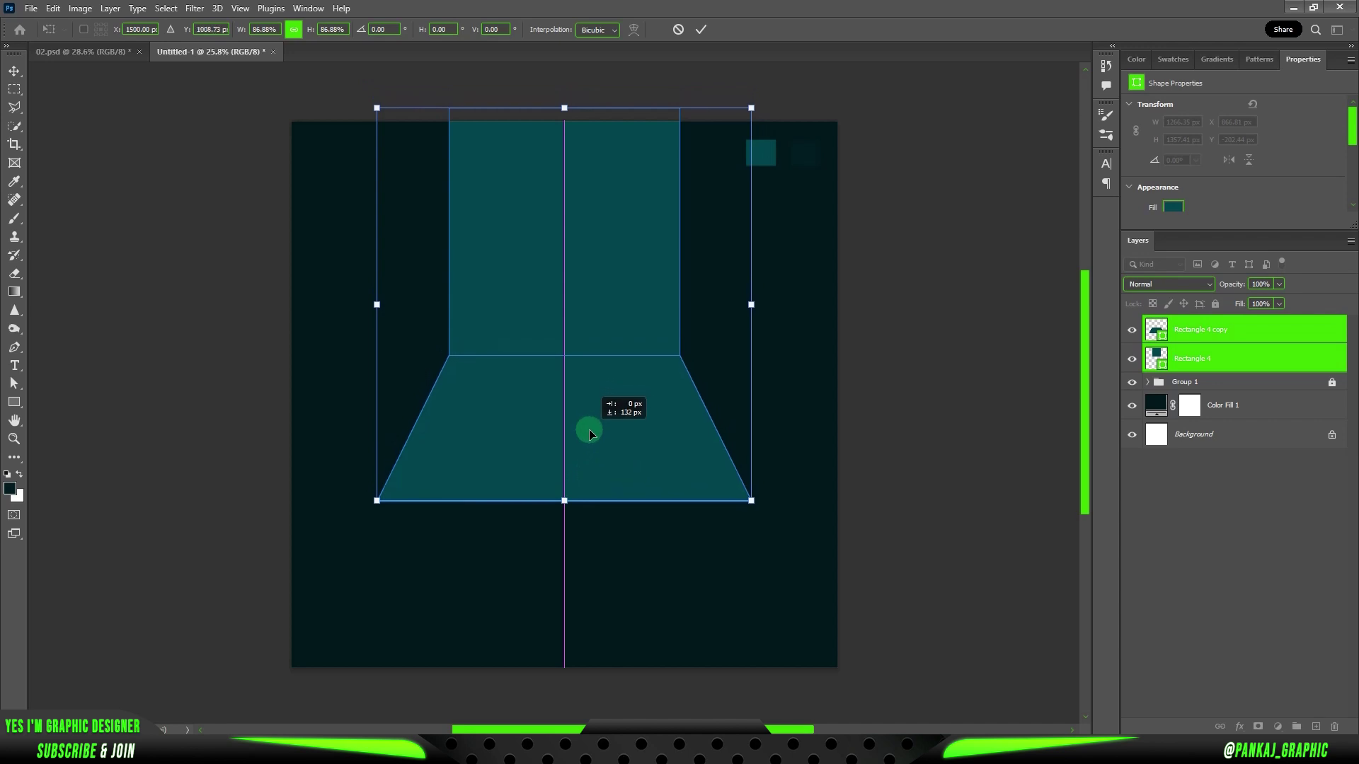
{"action": "left_click", "coordinate": [701, 29]}
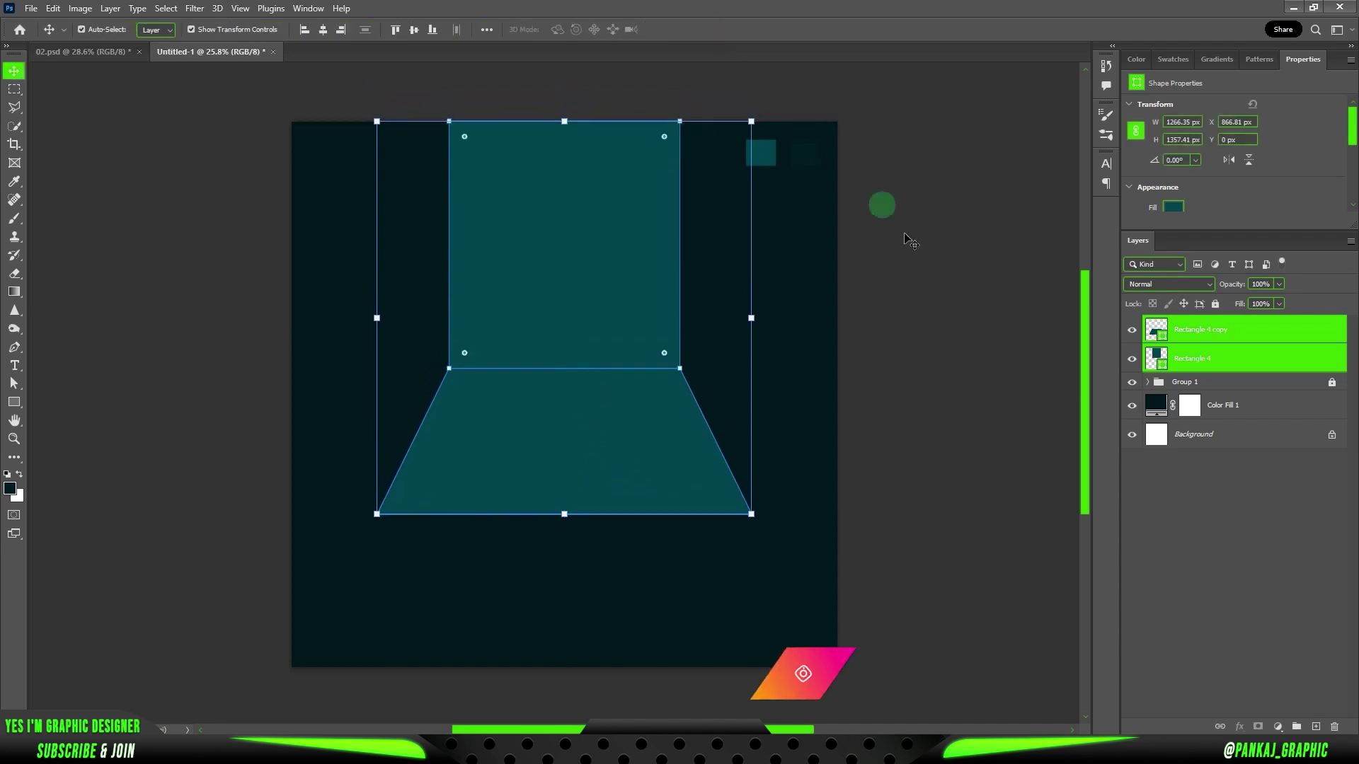
{"action": "left_click", "coordinate": [768, 115]}
{"action": "left_click", "coordinate": [612, 434]}
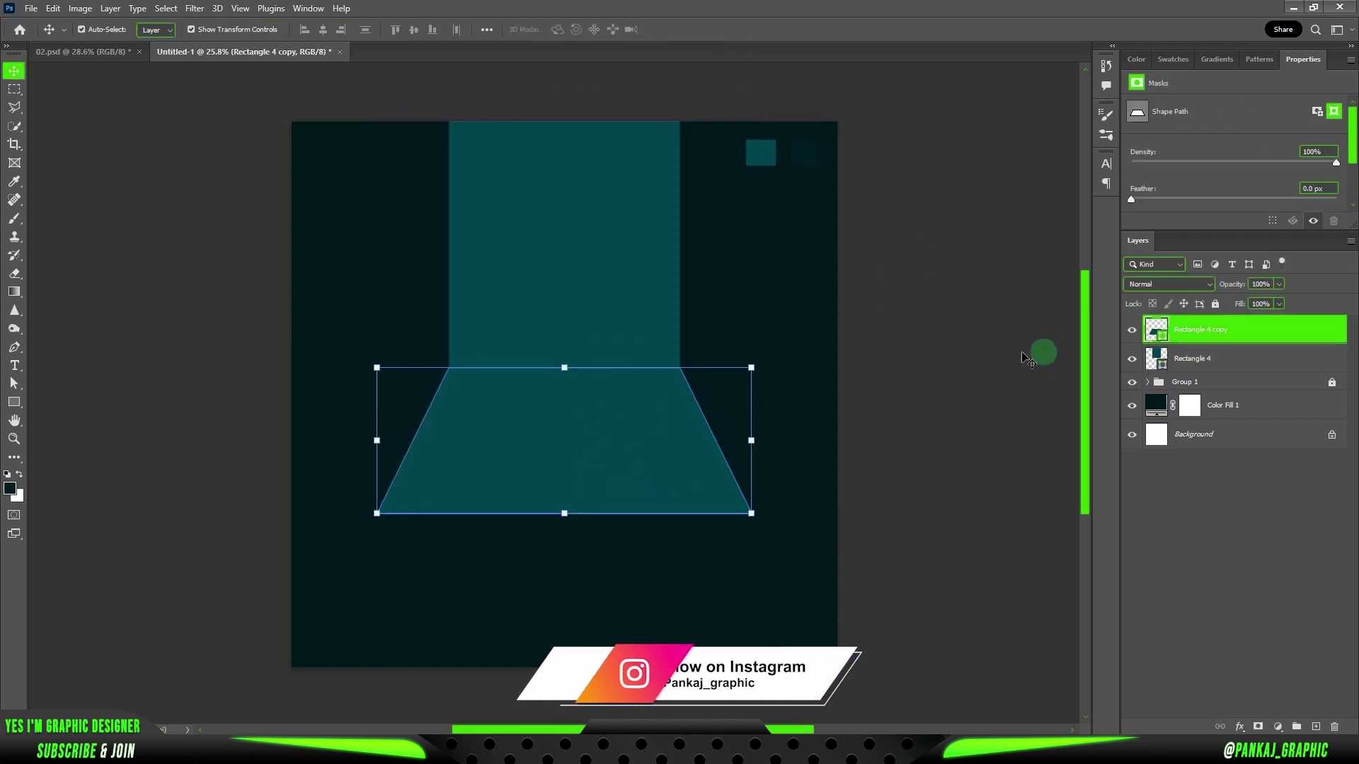
{"action": "left_click", "coordinate": [942, 372]}
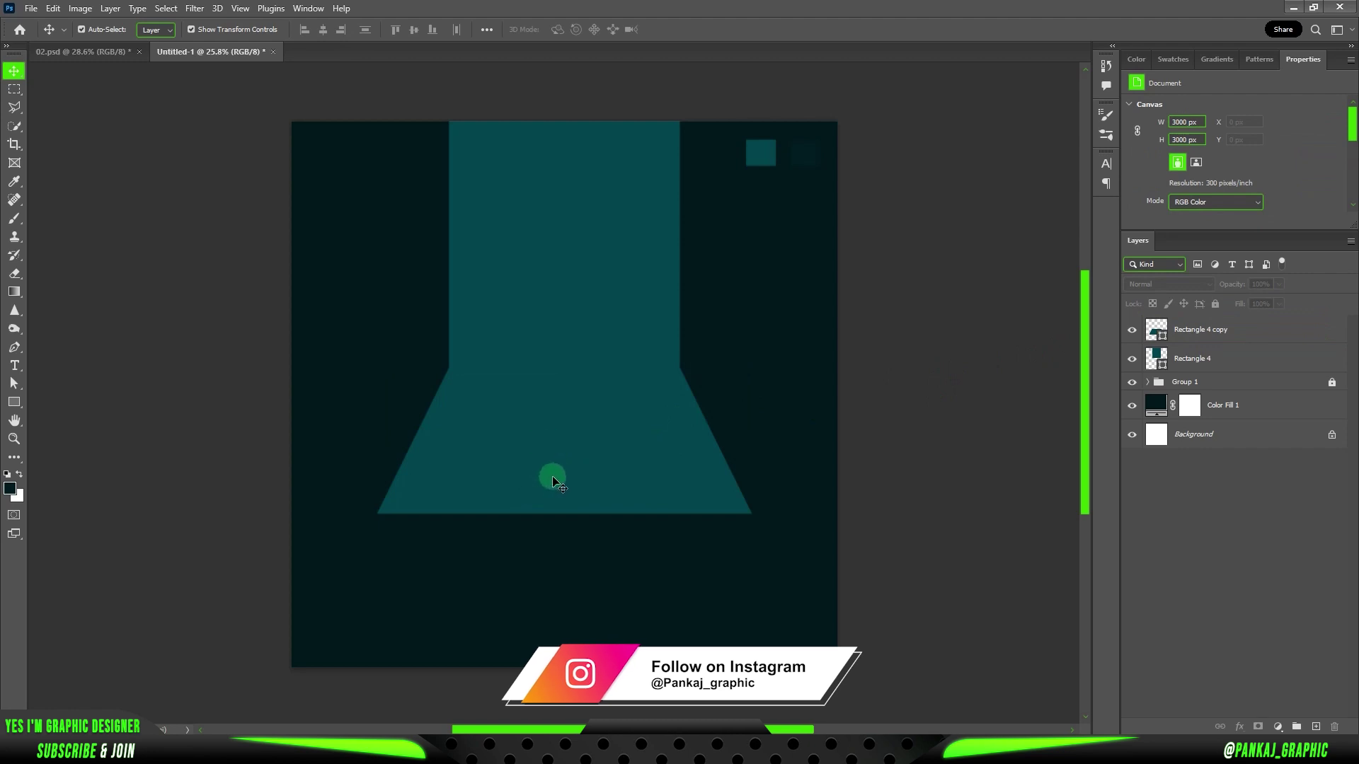
Step: Draw a 2048 × 146 px teal Rectangle 5 strip under the trapezoid, adding an empty layer above
{"action": "left_click", "coordinate": [29, 409]}
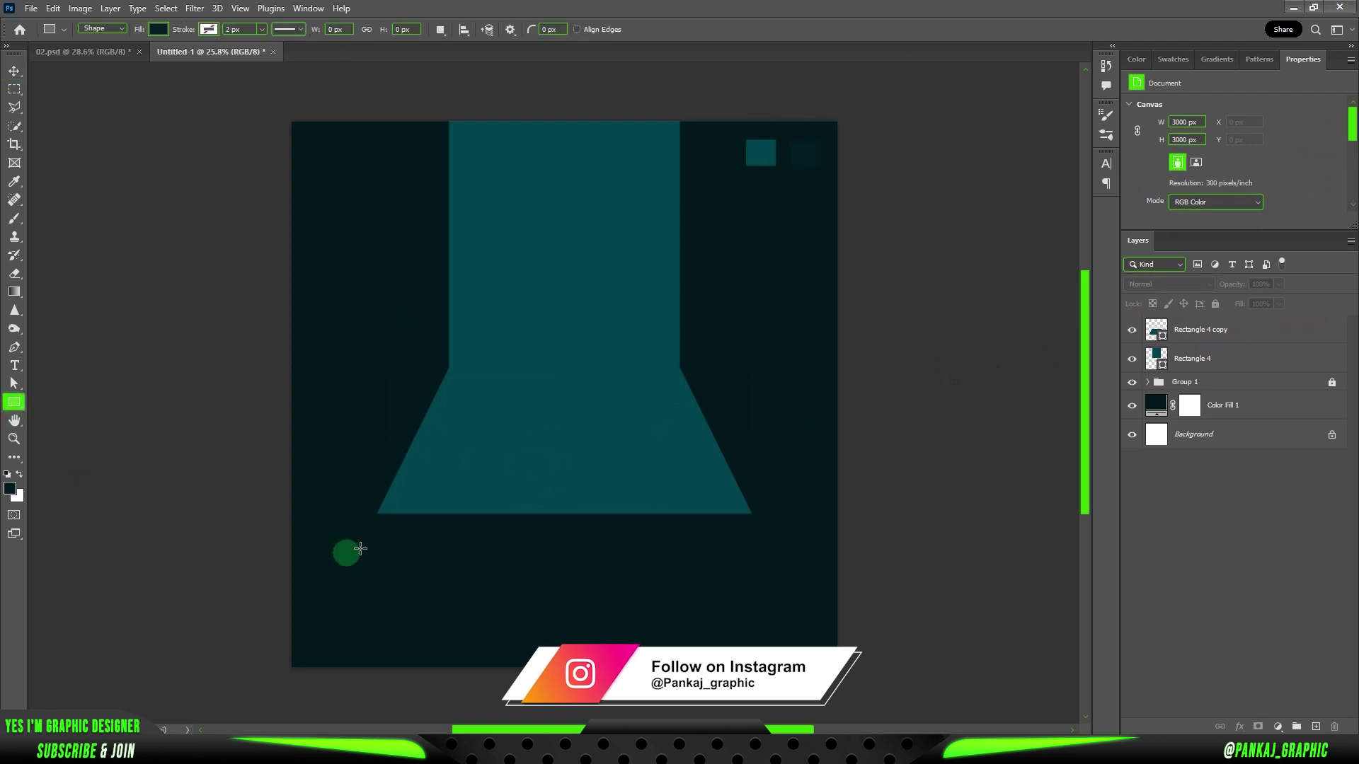
{"action": "mouse_move", "coordinate": [378, 514]}
{"action": "left_mouse_down"}
{"action": "mouse_move", "coordinate": [749, 551]}
{"action": "mouse_move", "coordinate": [750, 539]}
{"action": "left_mouse_up"}
{"action": "left_click", "coordinate": [157, 31]}
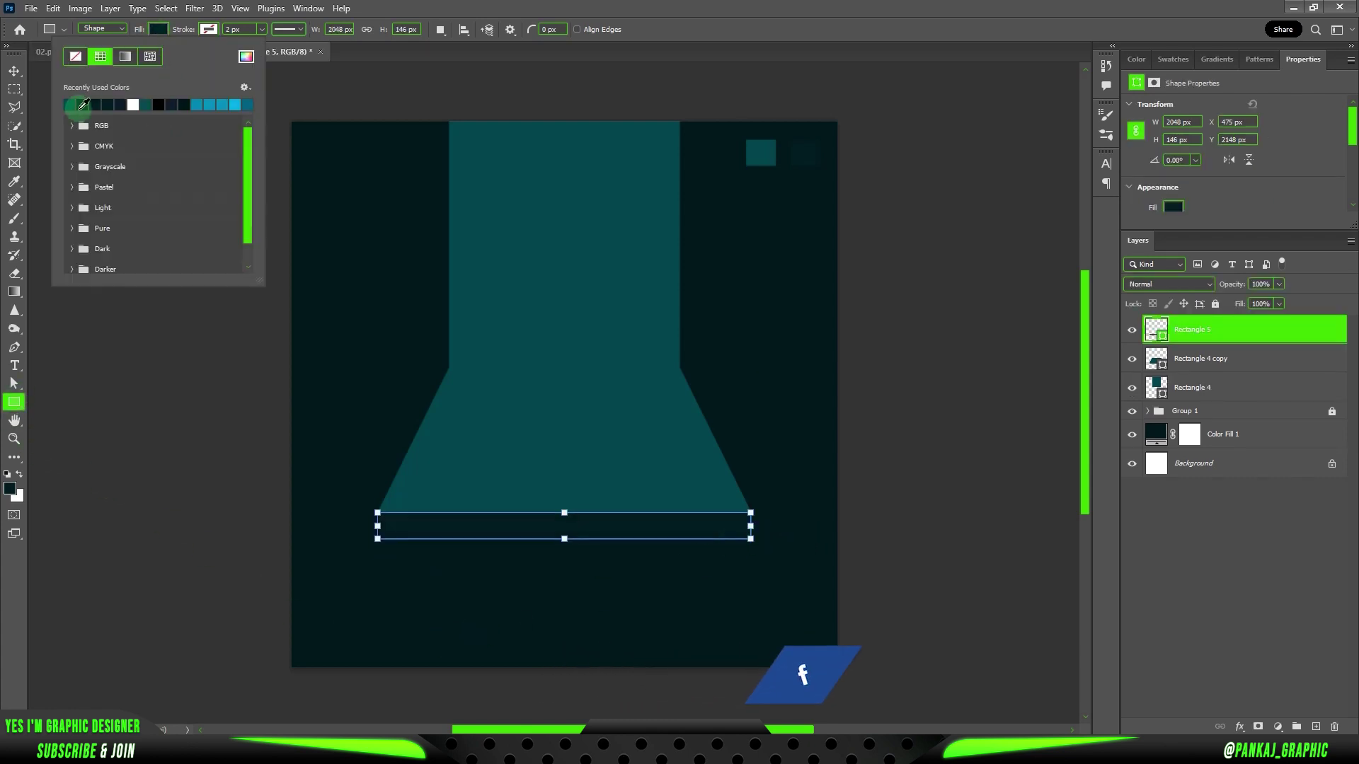
{"action": "left_click", "coordinate": [70, 102]}
{"action": "key", "text": "v"}
{"action": "left_click", "coordinate": [113, 188]}
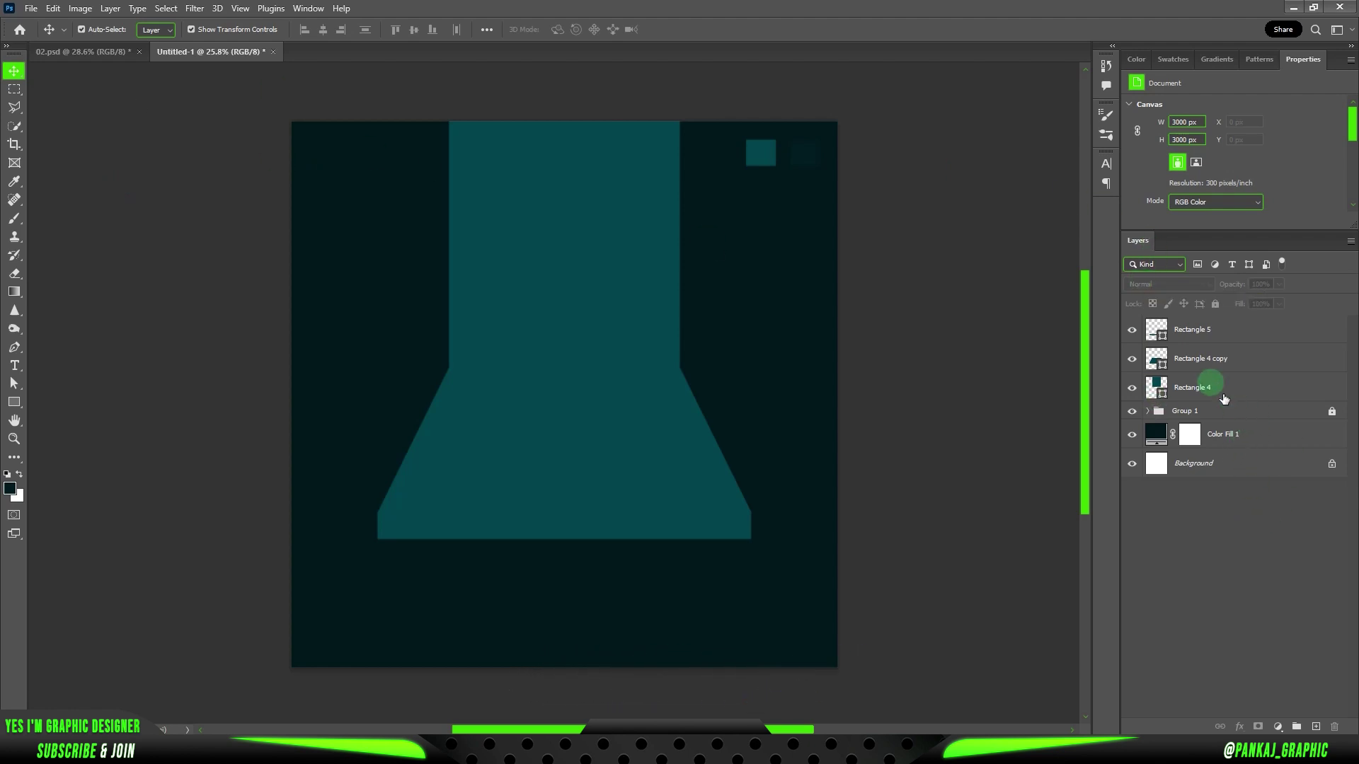
{"action": "left_click", "coordinate": [659, 527]}
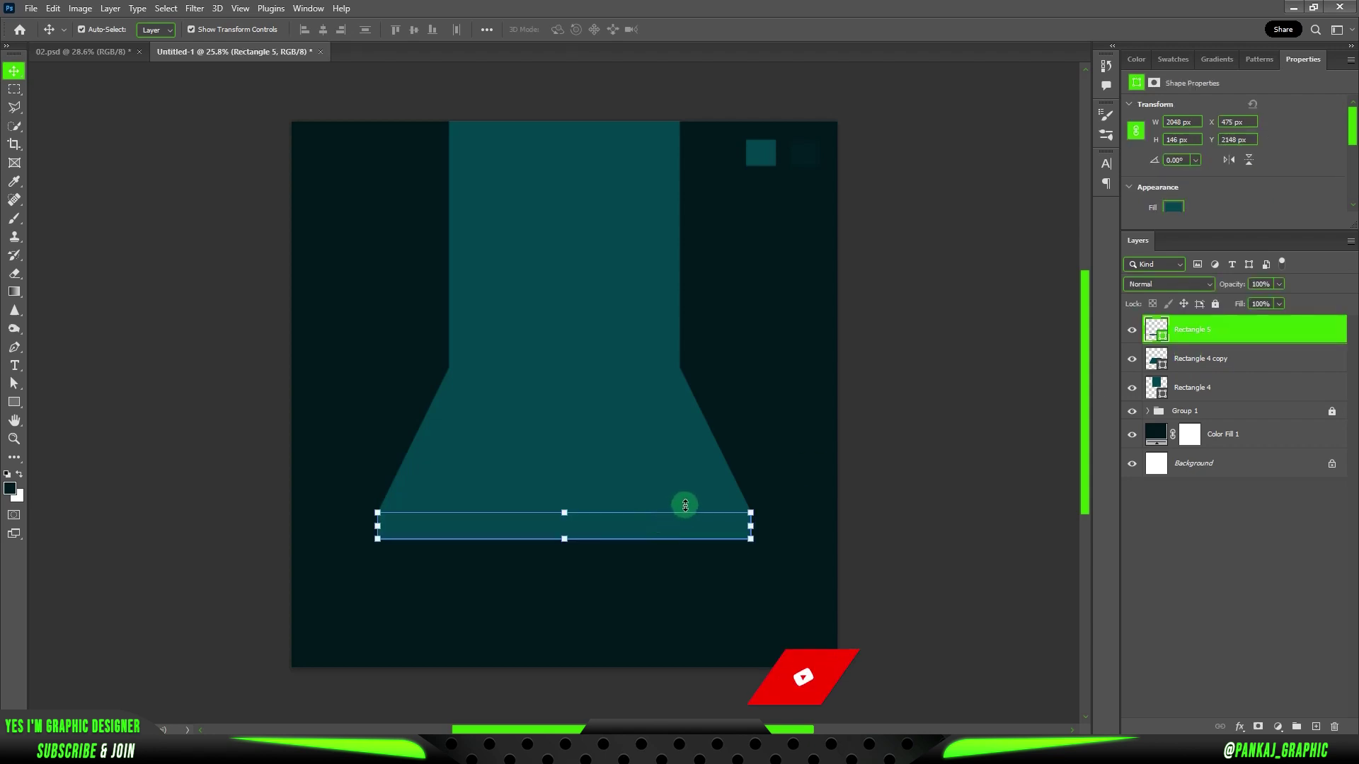
{"action": "left_click", "coordinate": [1314, 727]}
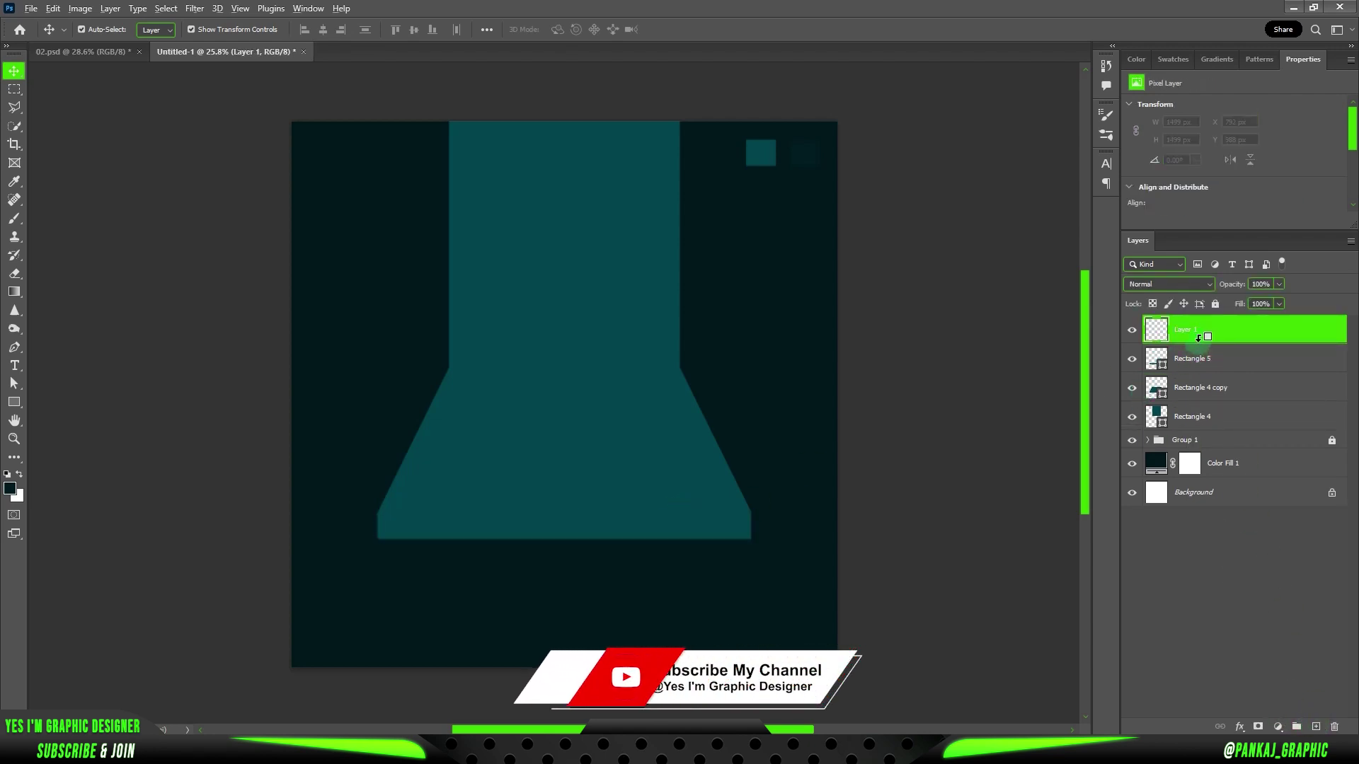
Step: Paint soft dark shading on a layer clipped to Rectangle 4 copy at 76% opacity
{"action": "left_click", "coordinate": [14, 220]}
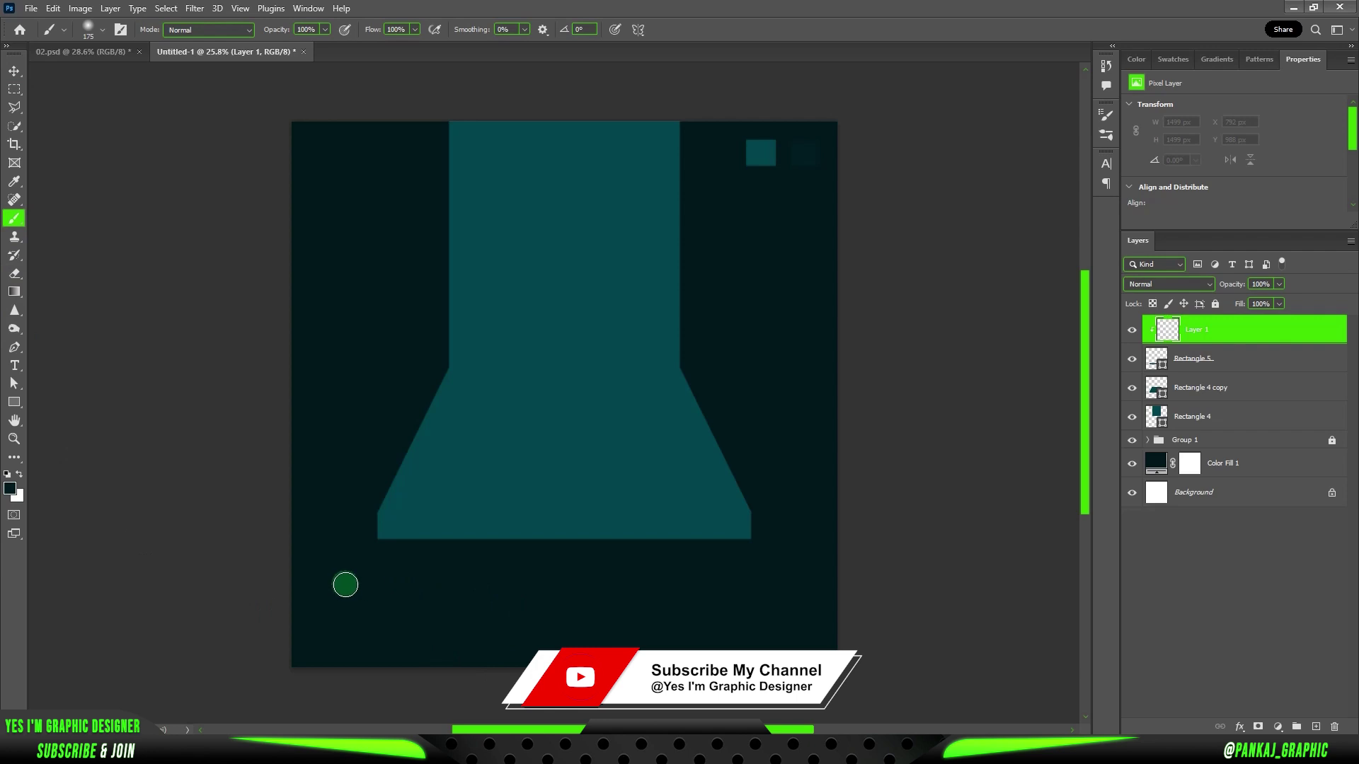
{"action": "left_click_drag", "start_coordinate": [324, 543], "coordinate": [313, 576]}
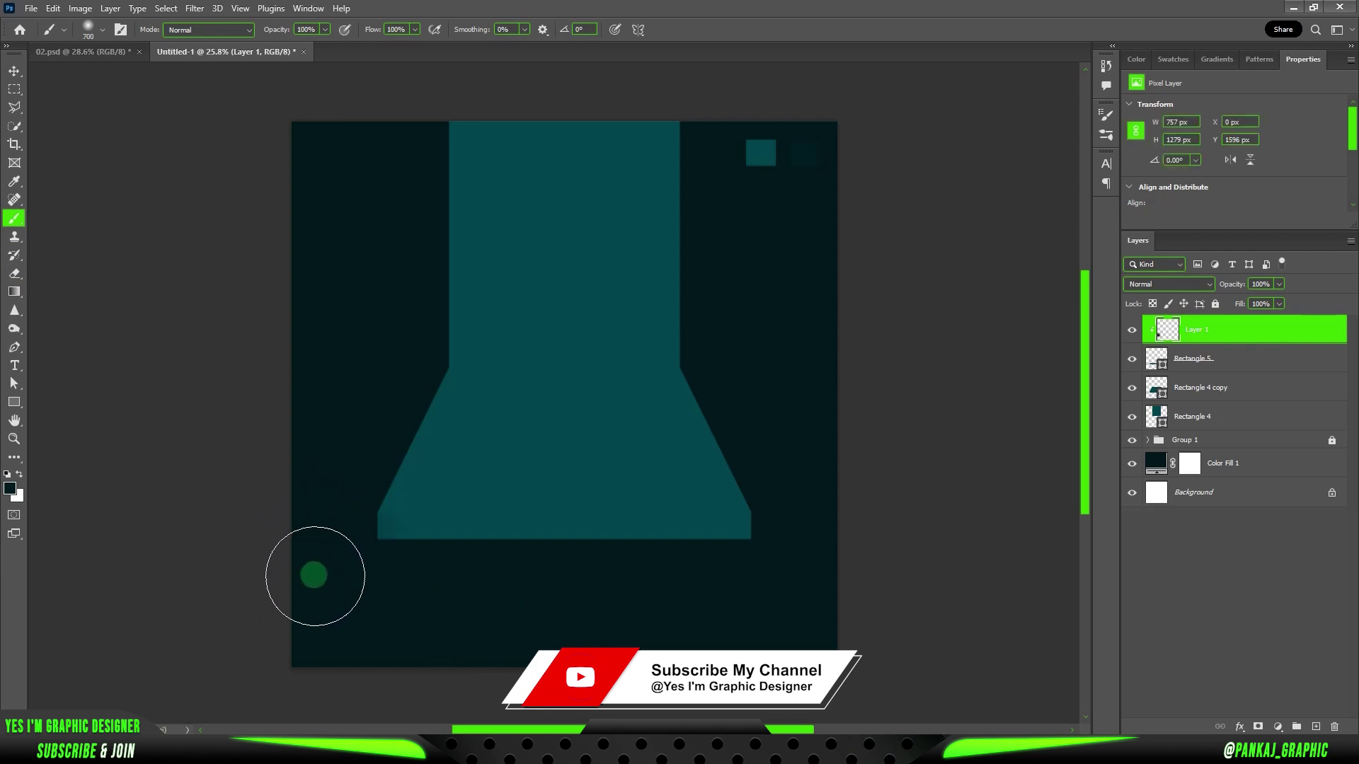
{"action": "left_click_drag", "start_coordinate": [312, 500], "coordinate": [801, 541]}
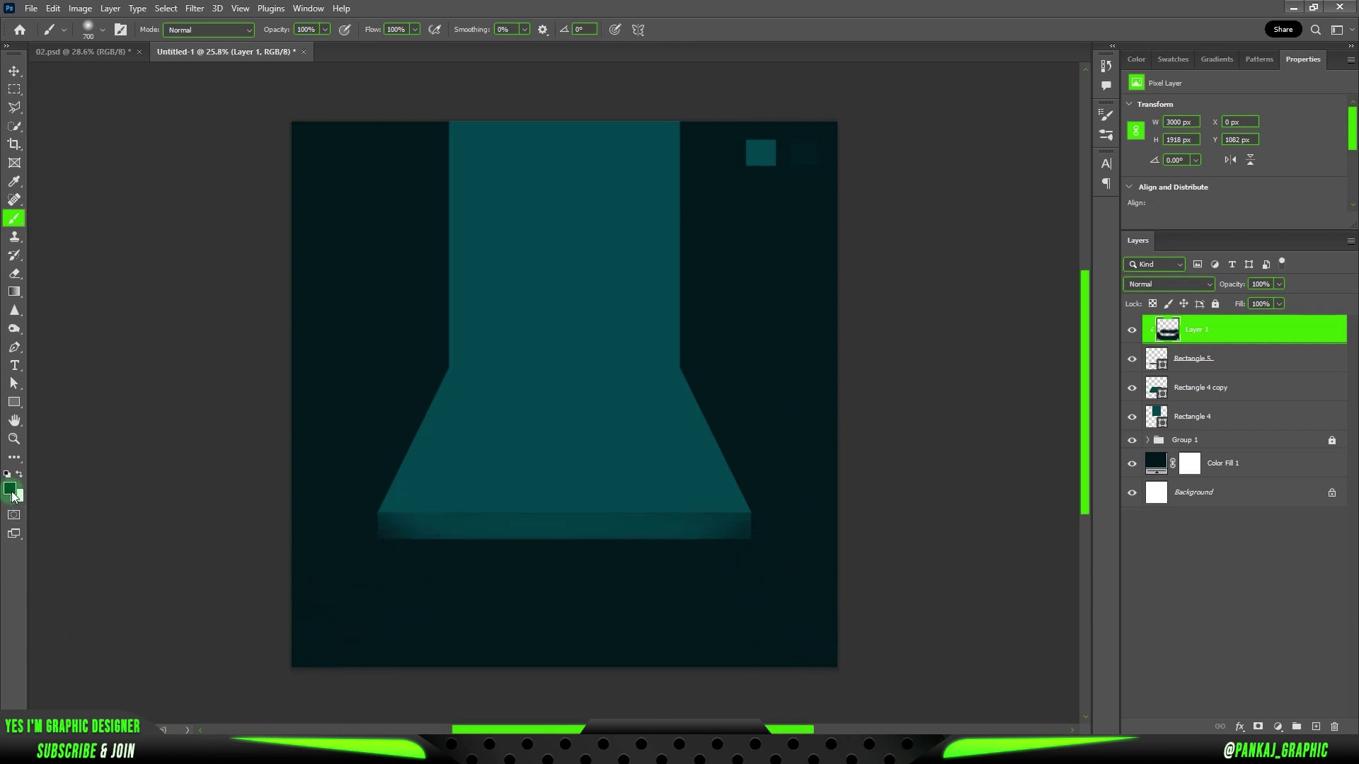
{"action": "left_click", "coordinate": [1196, 373]}
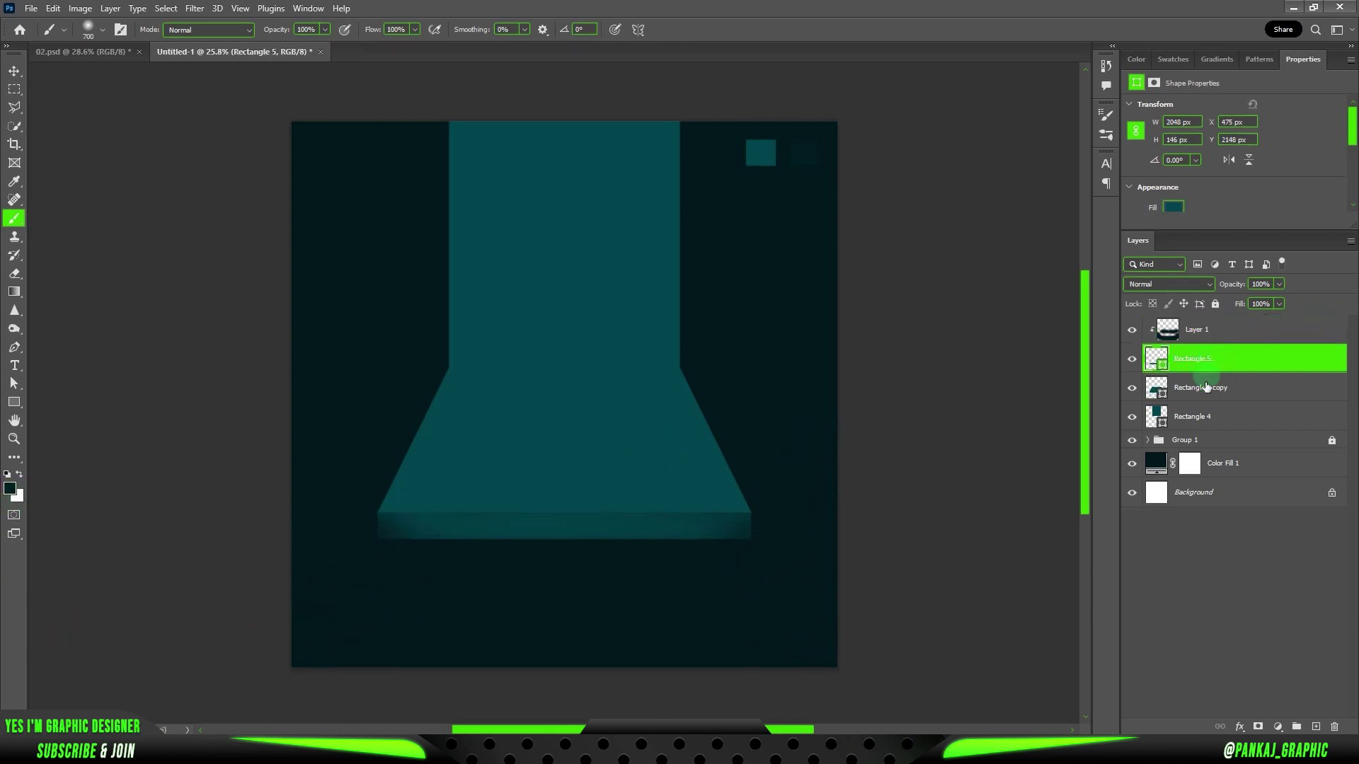
{"action": "key", "text": "ctrl+shift+alt+n"}
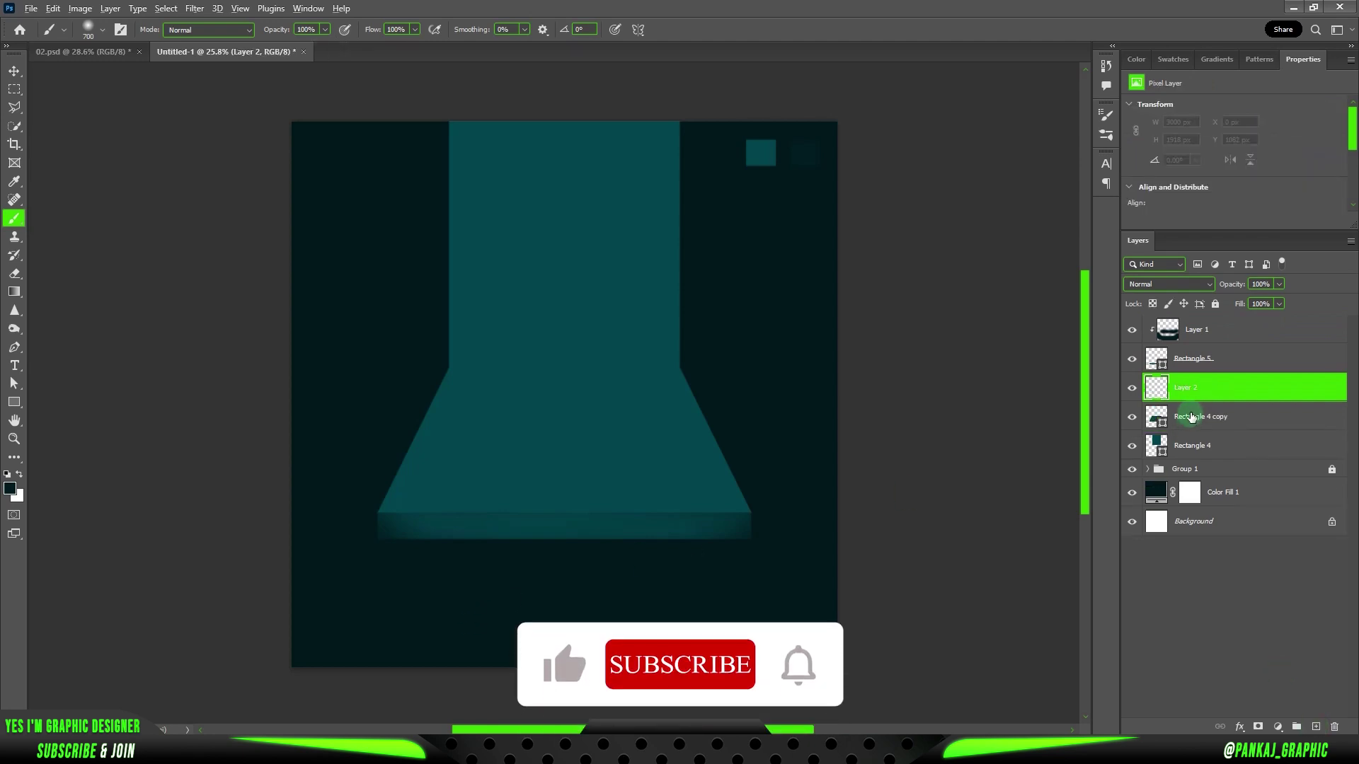
{"action": "mouse_move", "coordinate": [358, 564]}
{"action": "left_mouse_down"}
{"action": "mouse_move", "coordinate": [702, 588]}
{"action": "mouse_move", "coordinate": [805, 467]}
{"action": "mouse_move", "coordinate": [826, 569]}
{"action": "left_mouse_up"}
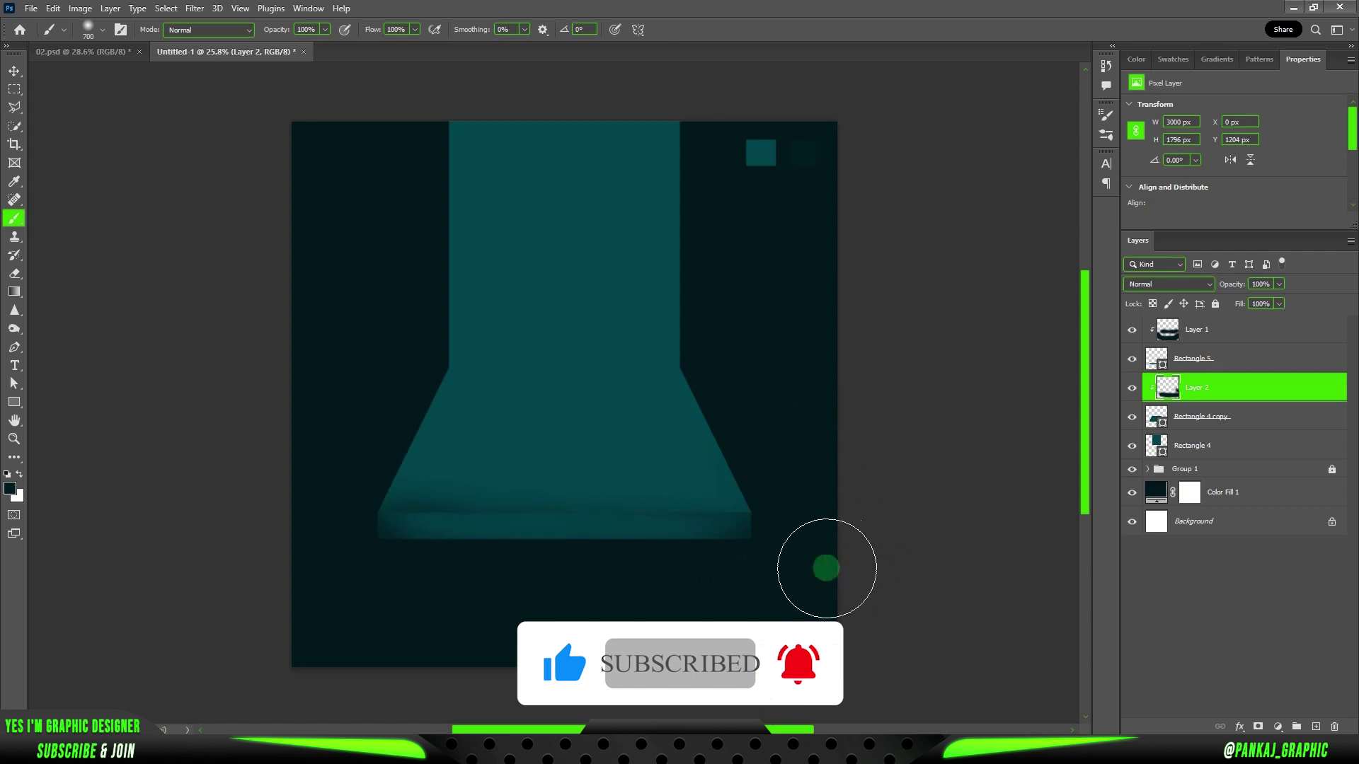
{"action": "mouse_move", "coordinate": [751, 607]}
{"action": "left_mouse_down"}
{"action": "mouse_move", "coordinate": [698, 567]}
{"action": "mouse_move", "coordinate": [333, 540]}
{"action": "left_mouse_up"}
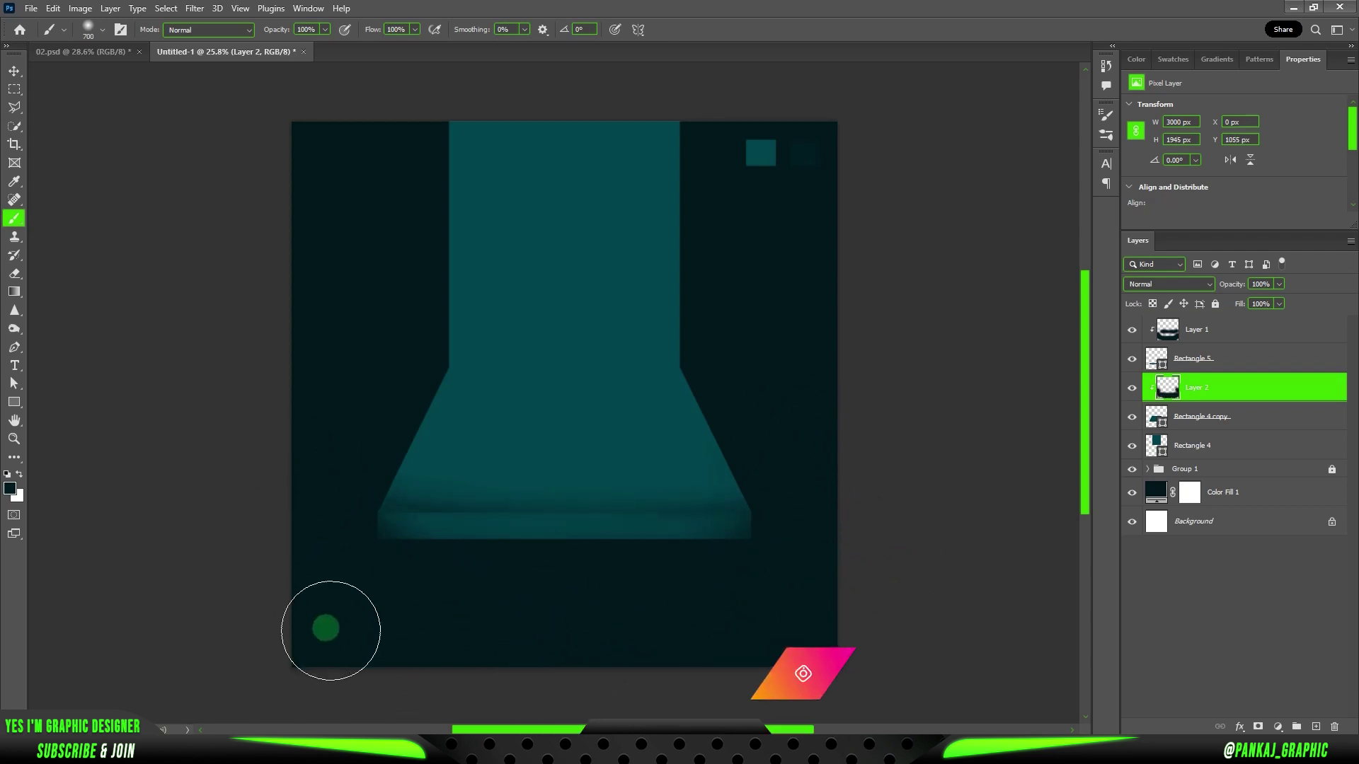
{"action": "left_click_drag", "start_coordinate": [1240, 285], "coordinate": [1213, 284]}
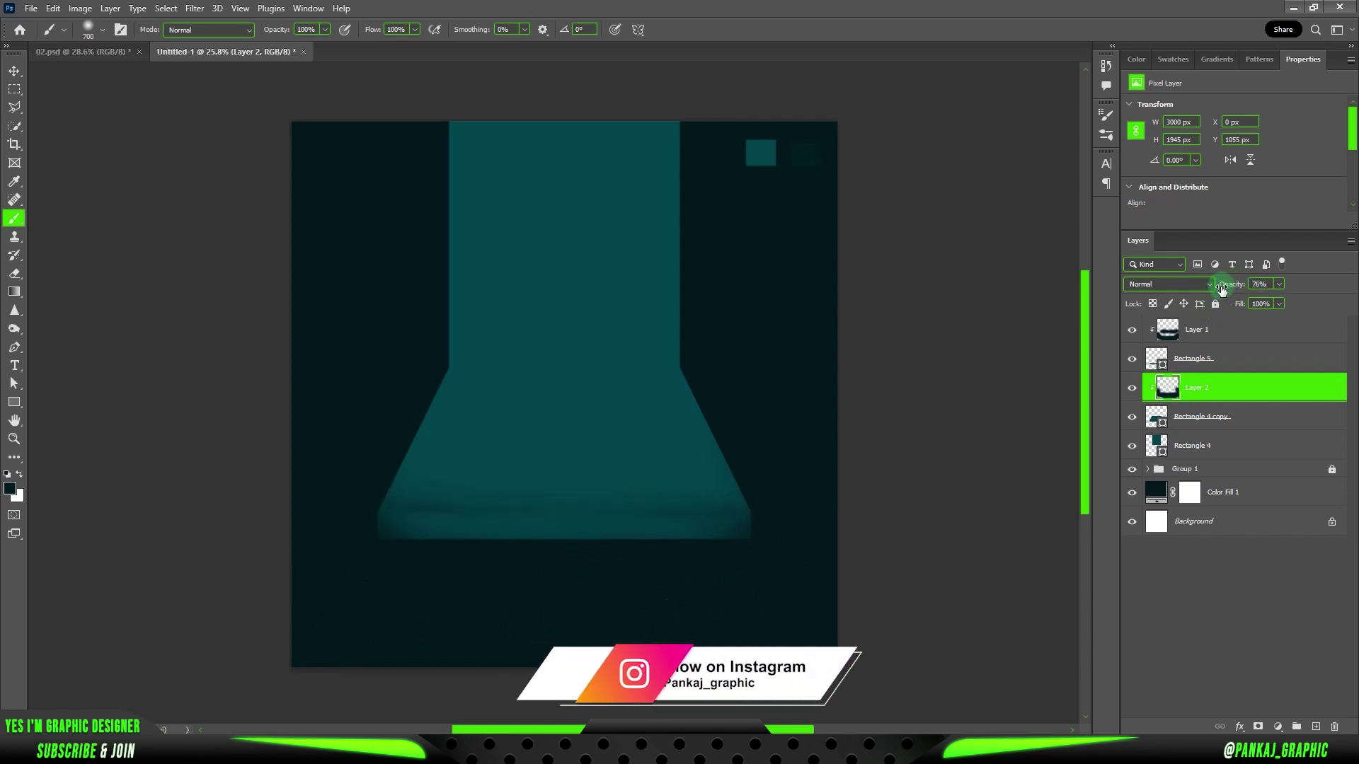
Step: Select Rectangle 5 and add an empty Layer 3 at the top
{"action": "key", "text": "v"}
{"action": "left_click", "coordinate": [878, 462]}
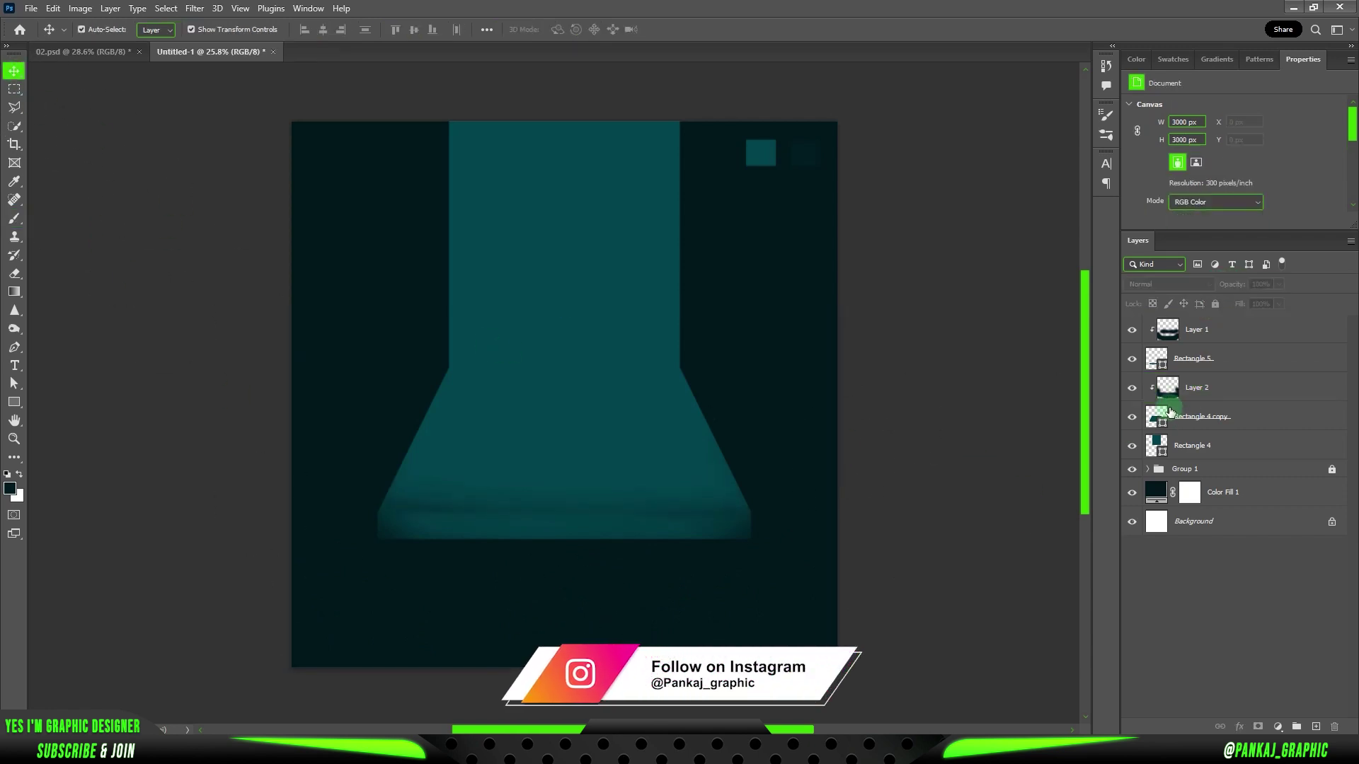
{"action": "left_click", "coordinate": [1203, 358]}
{"action": "left_click", "coordinate": [1318, 725]}
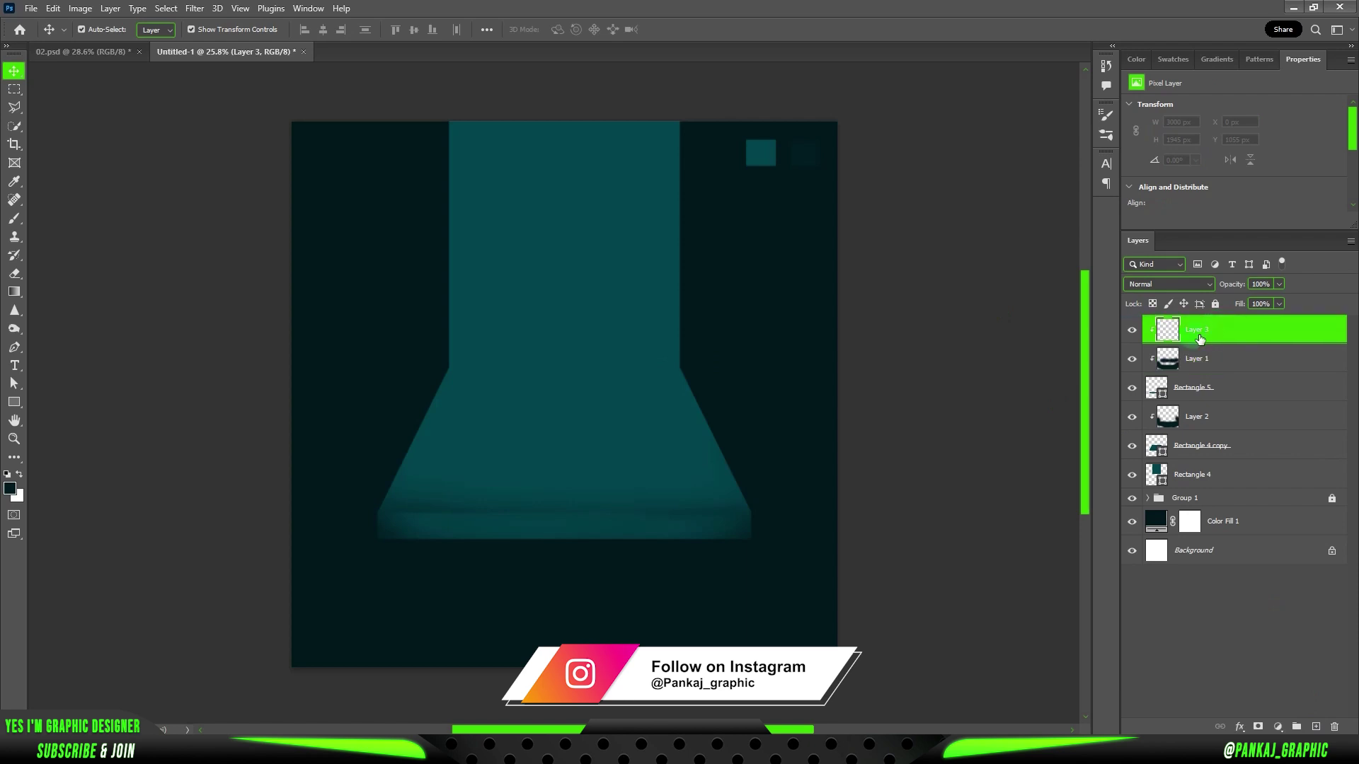
Step: Dab white brush light on the platform's front edge and set Layer 3 to Soft Light
{"action": "left_click", "coordinate": [19, 474]}
{"action": "key", "text": "b"}
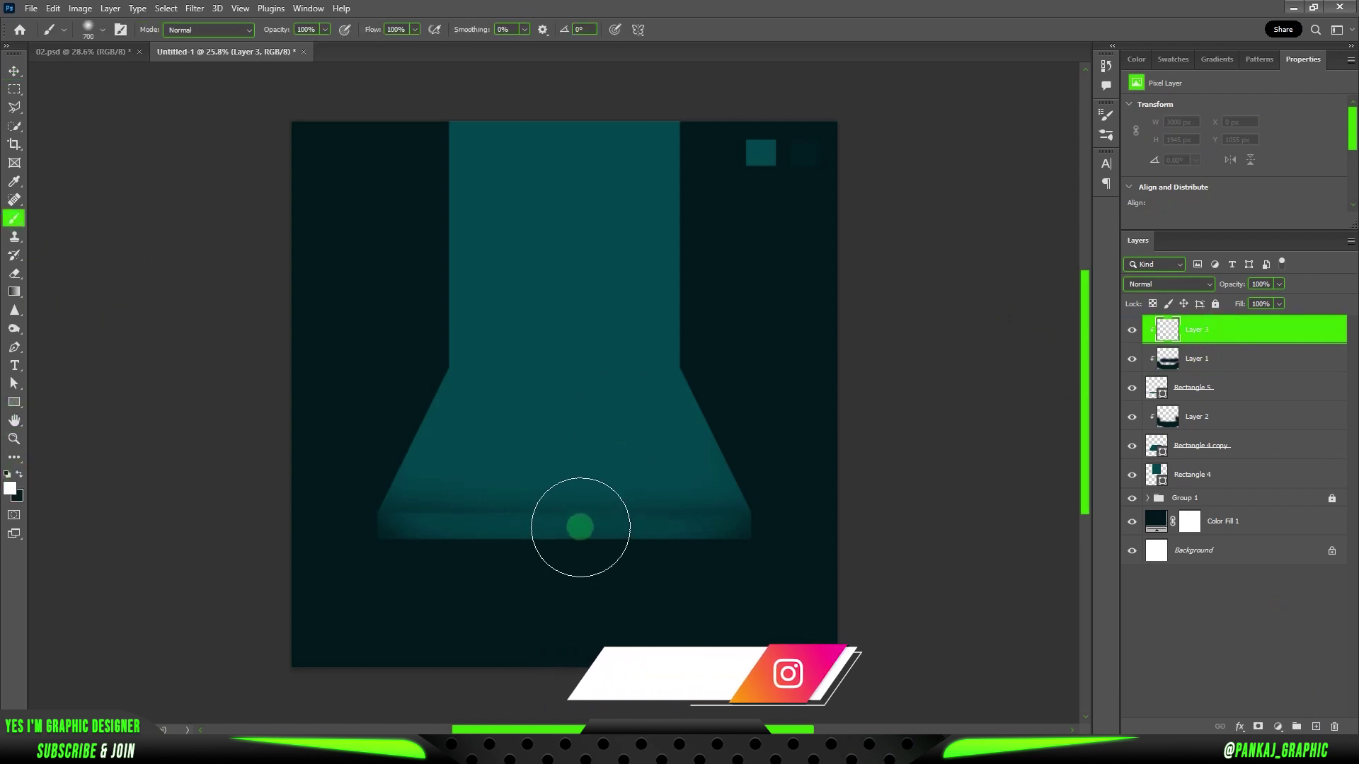
{"action": "left_click", "coordinate": [559, 529]}
{"action": "left_click", "coordinate": [1160, 284]}
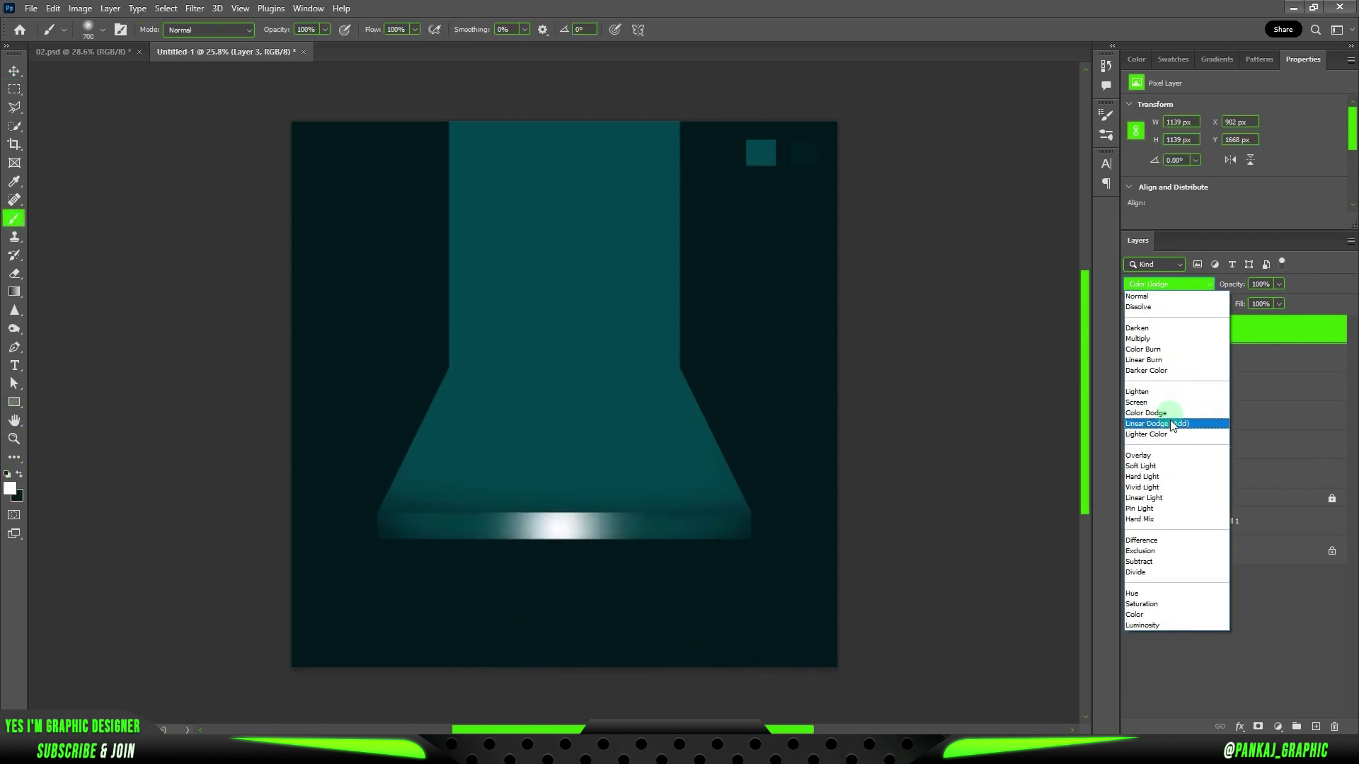
{"action": "left_click", "coordinate": [1158, 466]}
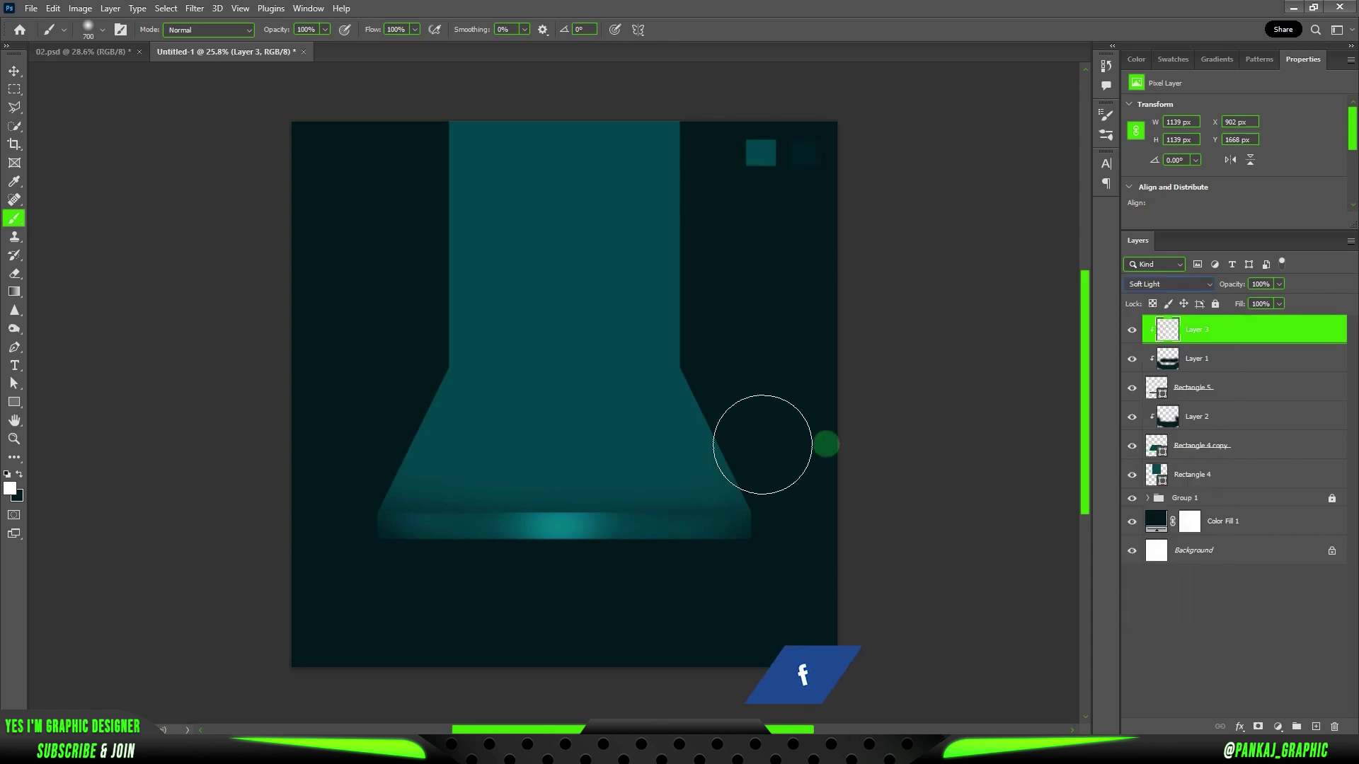
Step: Stretch the glow wider, nudge it left, and duplicate the trapezoid platform shape
{"action": "left_click", "coordinate": [14, 71]}
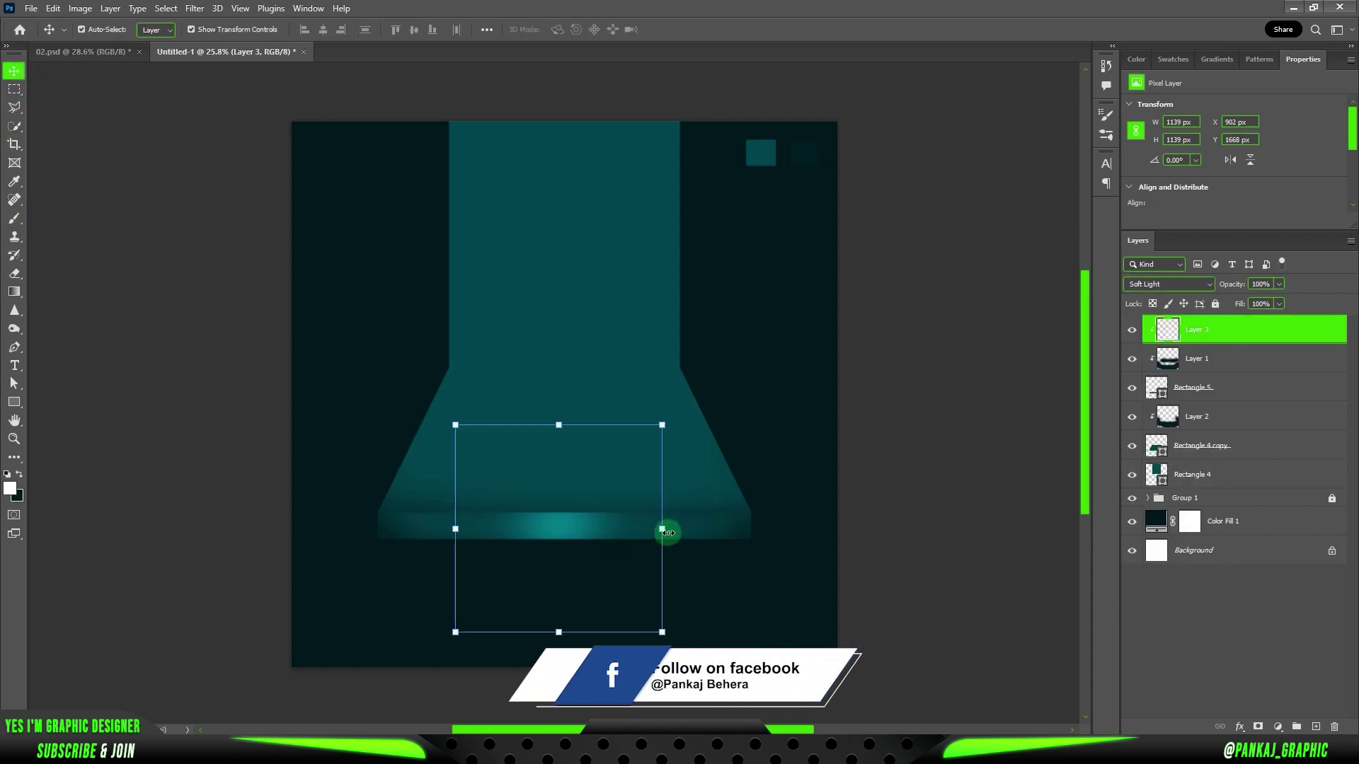
{"action": "left_click_drag", "start_coordinate": [662, 529], "coordinate": [728, 524]}
{"action": "left_click_drag", "start_coordinate": [614, 532], "coordinate": [584, 524]}
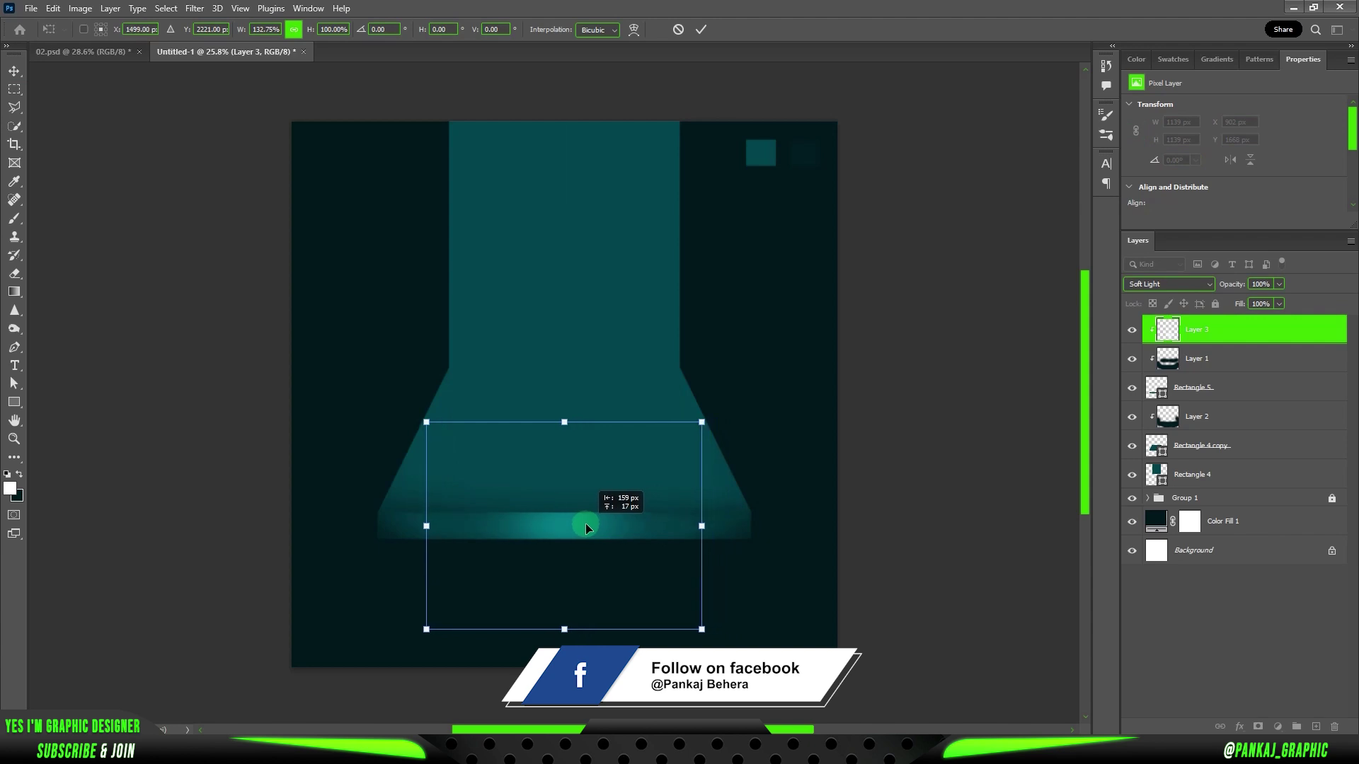
{"action": "left_click", "coordinate": [920, 203]}
{"action": "scroll", "coordinate": [606, 394], "scroll_direction": "up", "scroll_amount": 1}
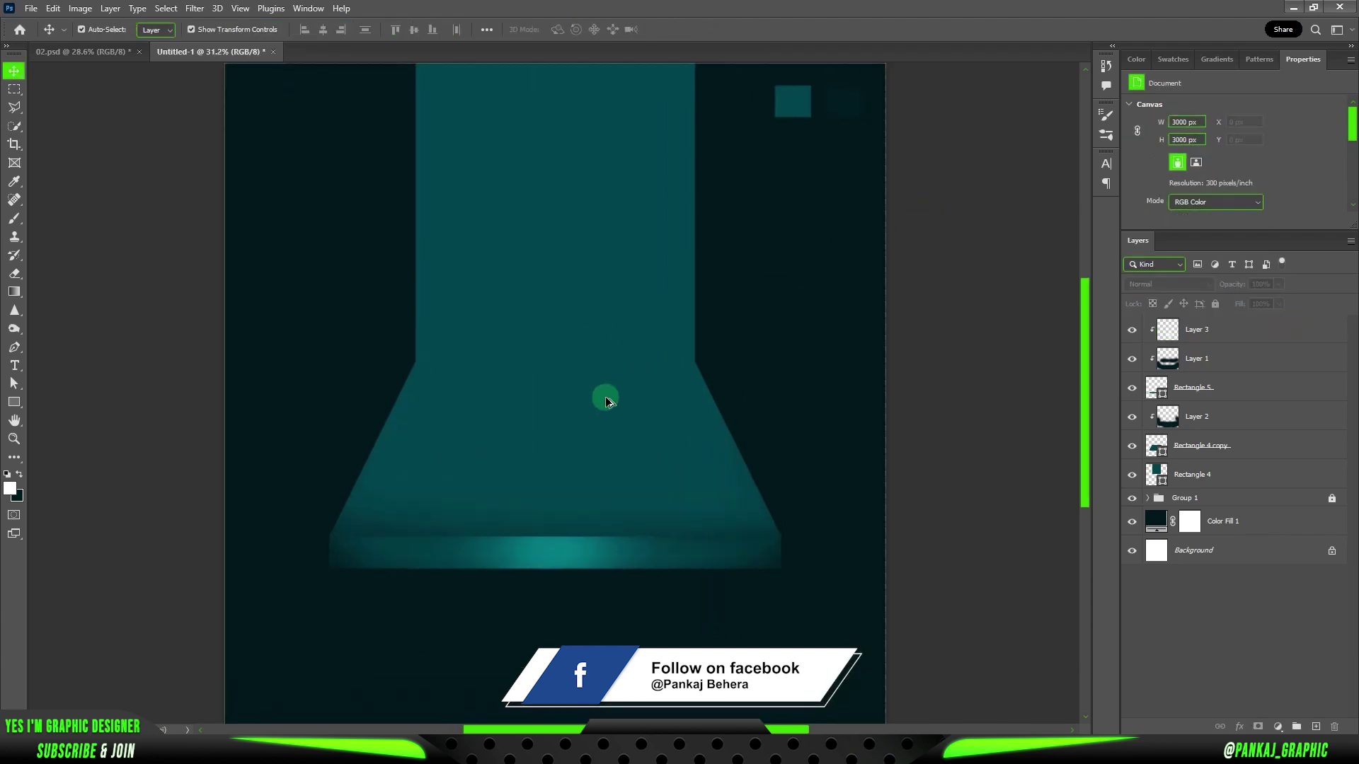
{"action": "scroll", "coordinate": [597, 388], "scroll_direction": "down", "scroll_amount": 2}
{"action": "scroll", "coordinate": [619, 430], "scroll_direction": "up", "scroll_amount": 1}
{"action": "scroll", "coordinate": [625, 425], "scroll_direction": "down", "scroll_amount": 1}
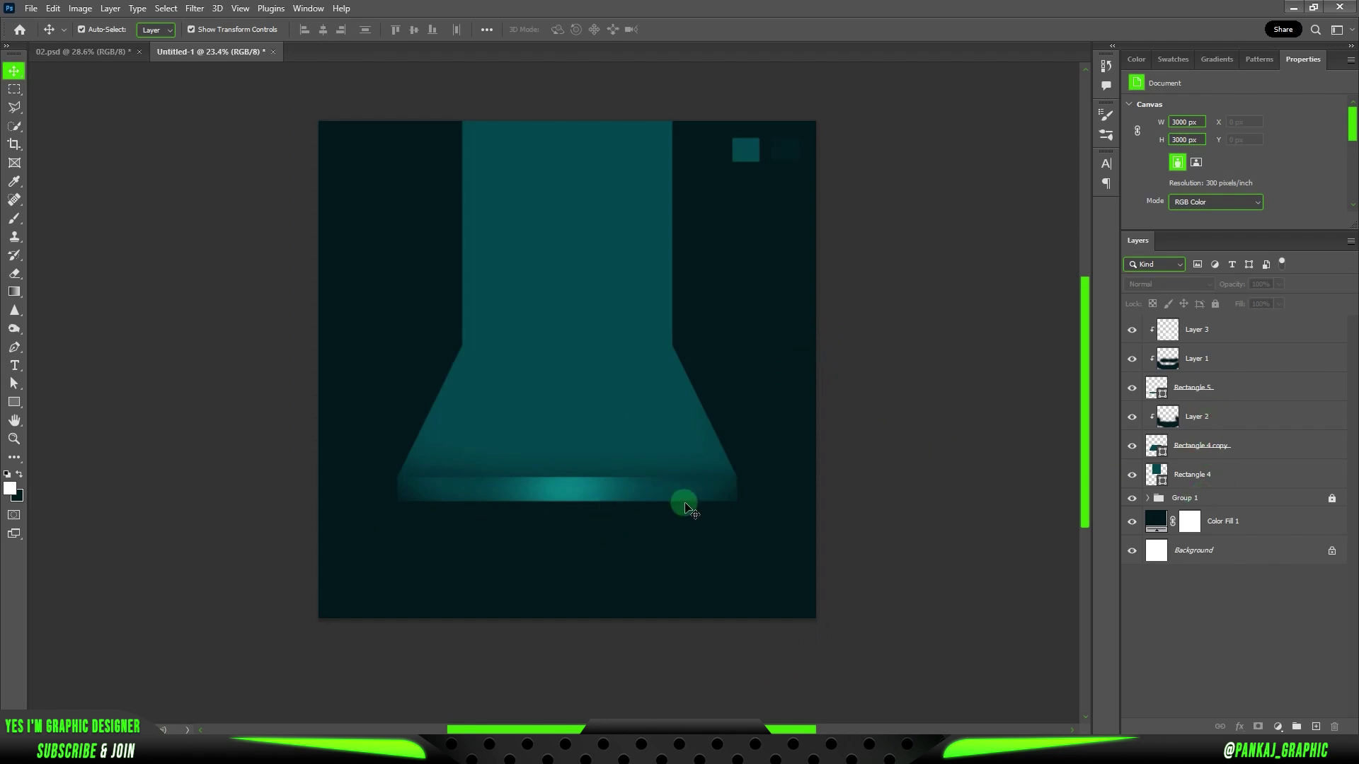
{"action": "left_click", "coordinate": [564, 417], "text": "alt"}
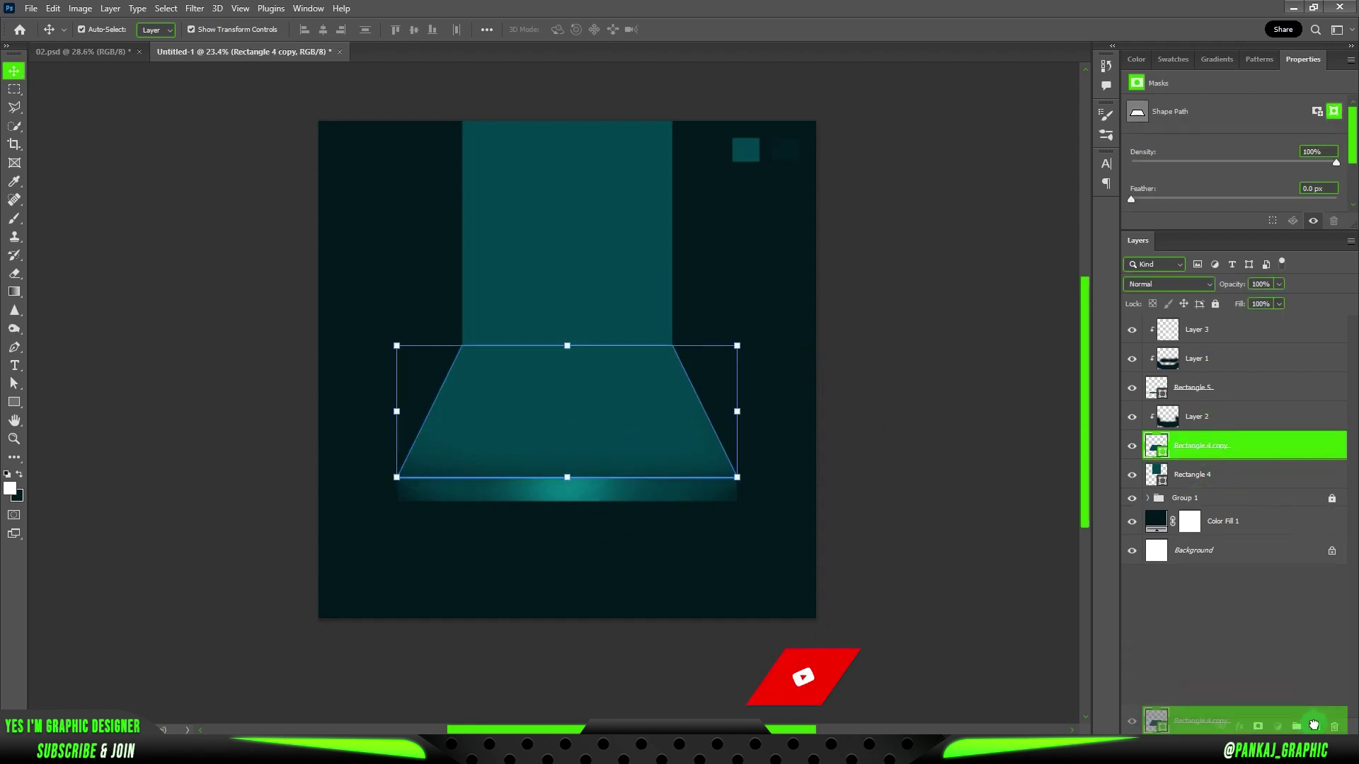
Step: Move the trapezoid copy below Rectangle 4, nudge it down and fill it black
{"action": "left_click_drag", "start_coordinate": [1214, 460], "coordinate": [1214, 518]}
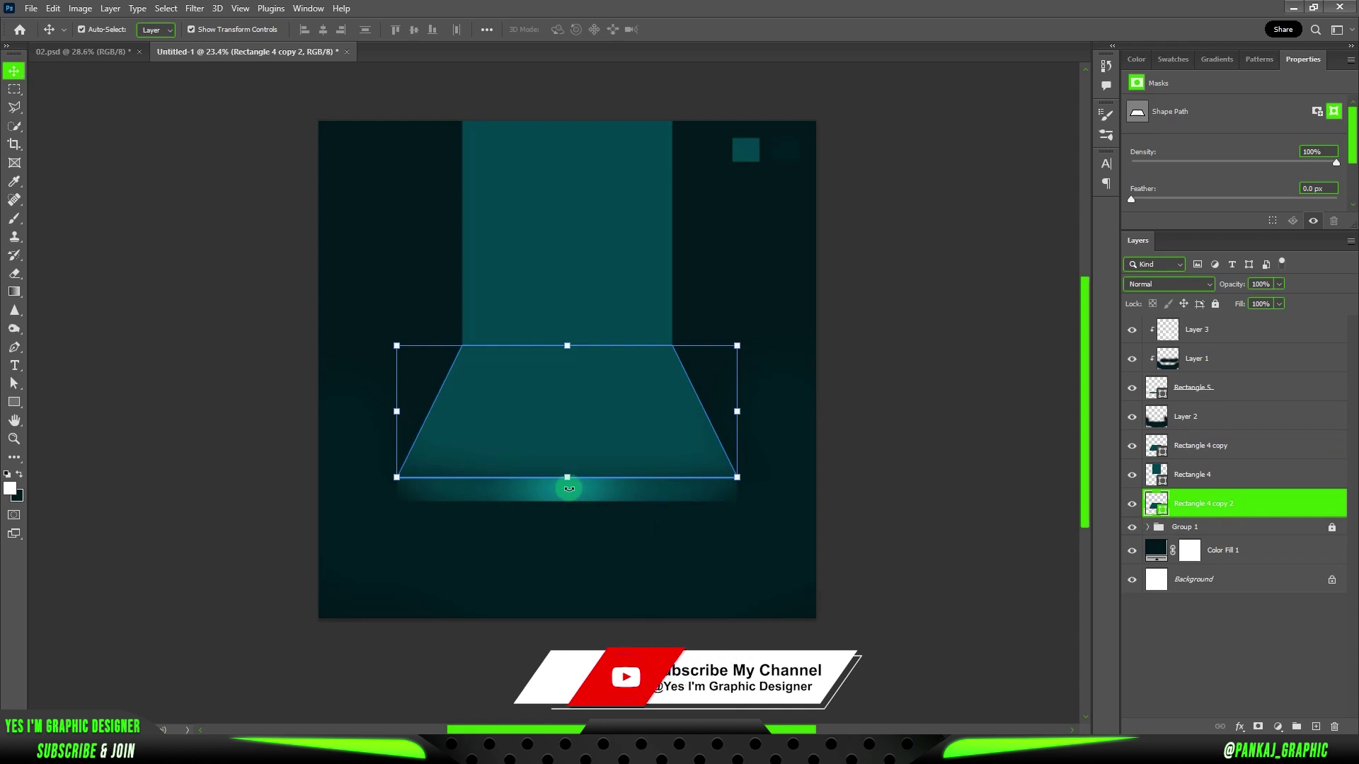
{"action": "key", "text": "shift+Down"}
{"action": "key", "text": "shift+Down"}
{"action": "key", "text": "shift+Down"}
{"action": "key", "text": "shift+Down"}
{"action": "key", "text": "shift+Down"}
{"action": "key", "text": "shift+Down"}
{"action": "key", "text": "shift+Down"}
{"action": "key", "text": "shift+Down"}
{"action": "key", "text": "shift+Down"}
{"action": "key", "text": "shift+Down"}
{"action": "key", "text": "shift+Down"}
{"action": "key", "text": "shift+Down"}
{"action": "key", "text": "shift+Down"}
{"action": "key", "text": "shift+Down"}
{"action": "left_click", "coordinate": [14, 402]}
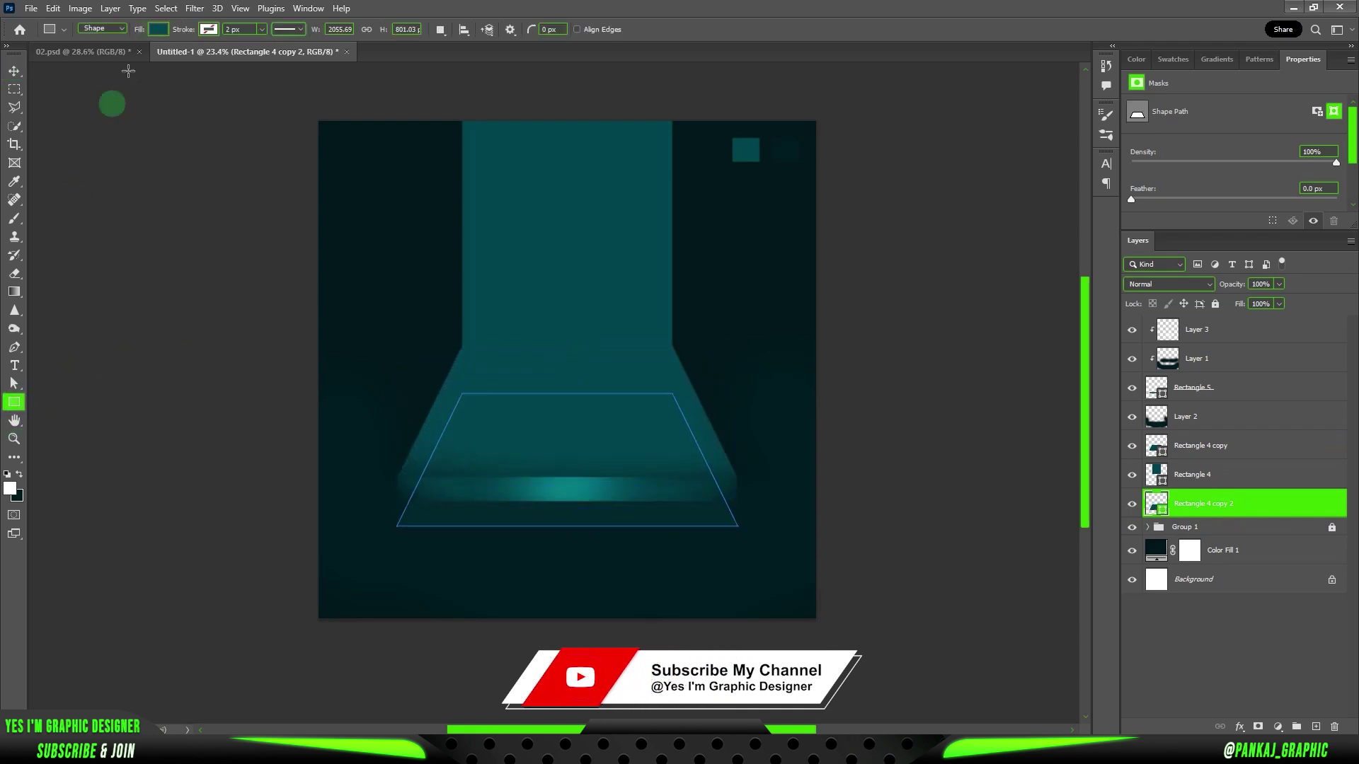
{"action": "left_click", "coordinate": [158, 29]}
{"action": "left_click", "coordinate": [246, 57]}
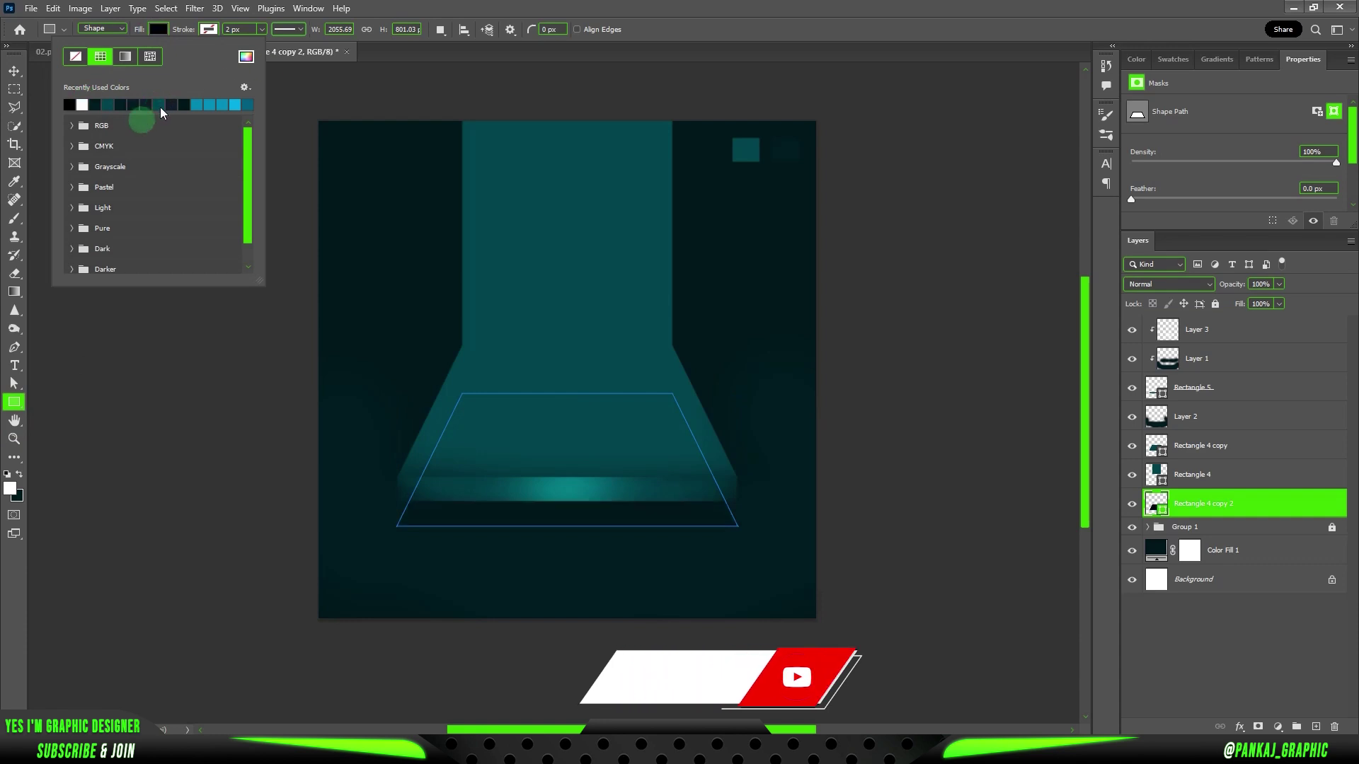
{"action": "left_click", "coordinate": [1243, 196]}
Step: Preview the black shadow under the platform, then darken Color Fill 1 toward 001113
{"action": "left_click", "coordinate": [14, 71]}
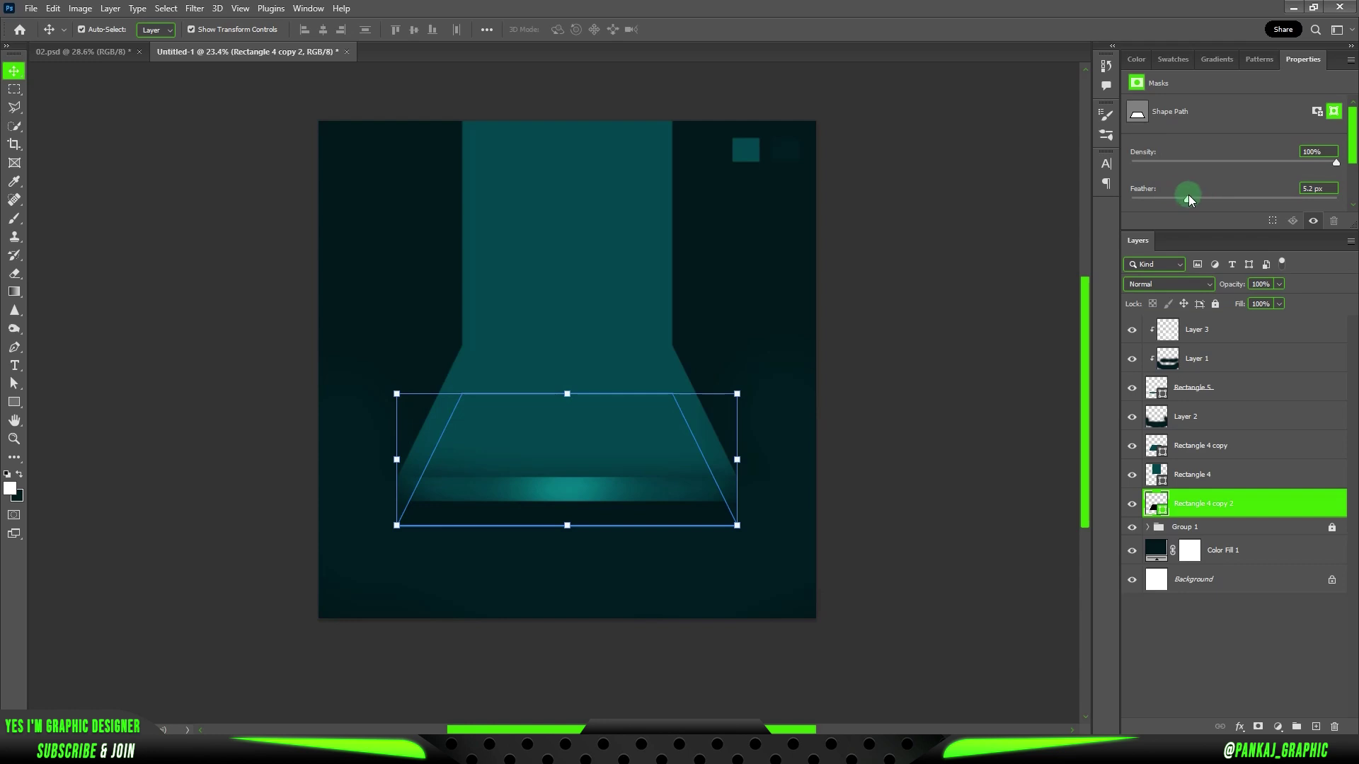
{"action": "left_click", "coordinate": [1019, 519]}
{"action": "left_click", "coordinate": [663, 520]}
{"action": "left_click", "coordinate": [1192, 506]}
{"action": "left_click", "coordinate": [937, 394]}
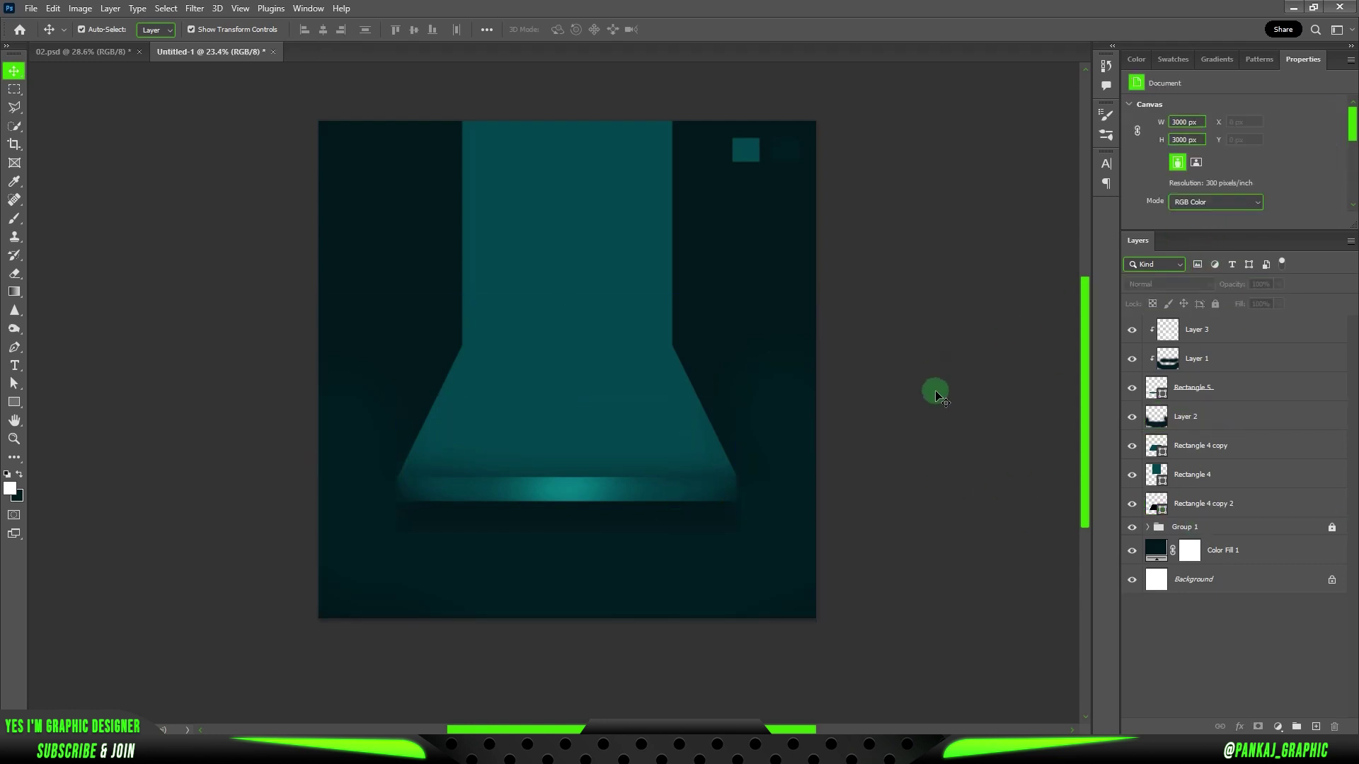
{"action": "left_click", "coordinate": [1195, 510]}
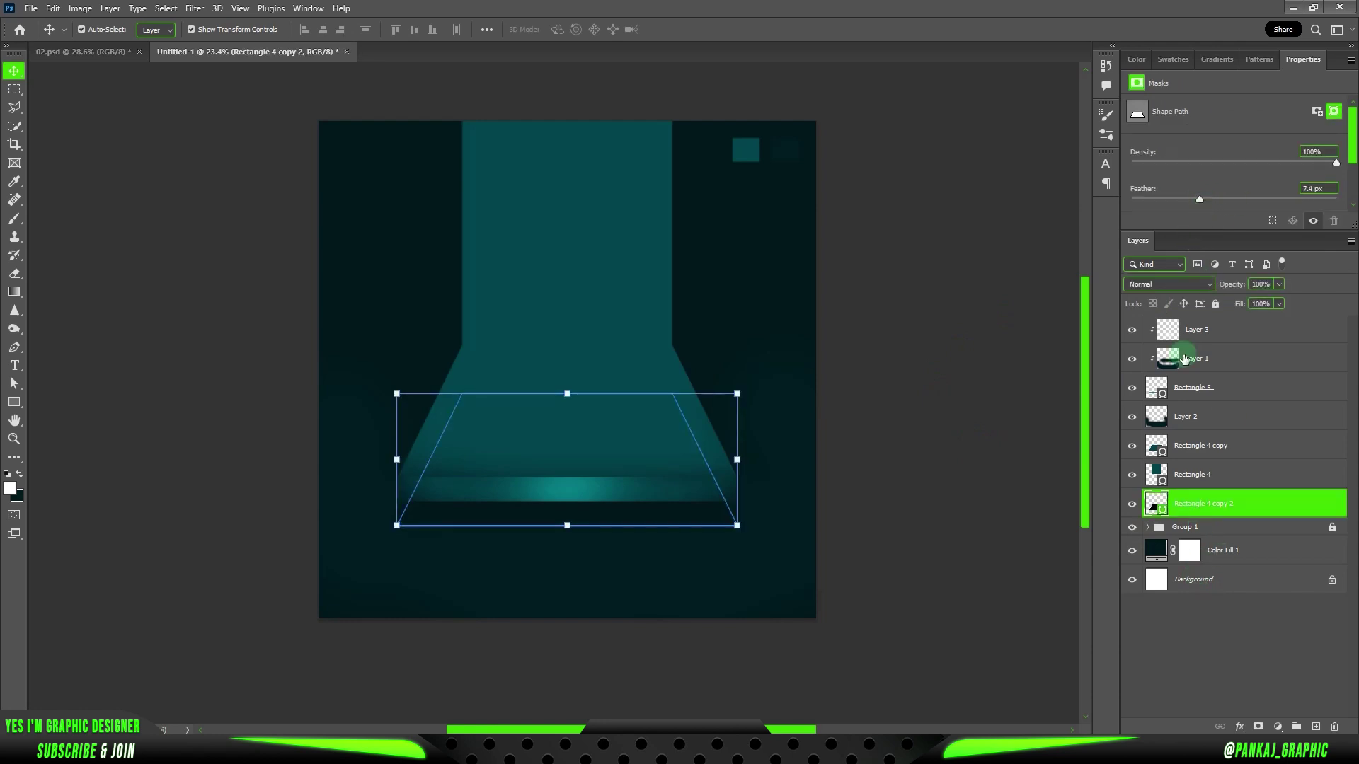
{"action": "double_click", "coordinate": [1153, 553]}
{"action": "mouse_move", "coordinate": [970, 325]}
{"action": "left_mouse_down"}
{"action": "mouse_move", "coordinate": [959, 377]}
{"action": "mouse_move", "coordinate": [977, 367]}
{"action": "mouse_move", "coordinate": [940, 367]}
{"action": "mouse_move", "coordinate": [1121, 367]}
{"action": "left_mouse_up"}
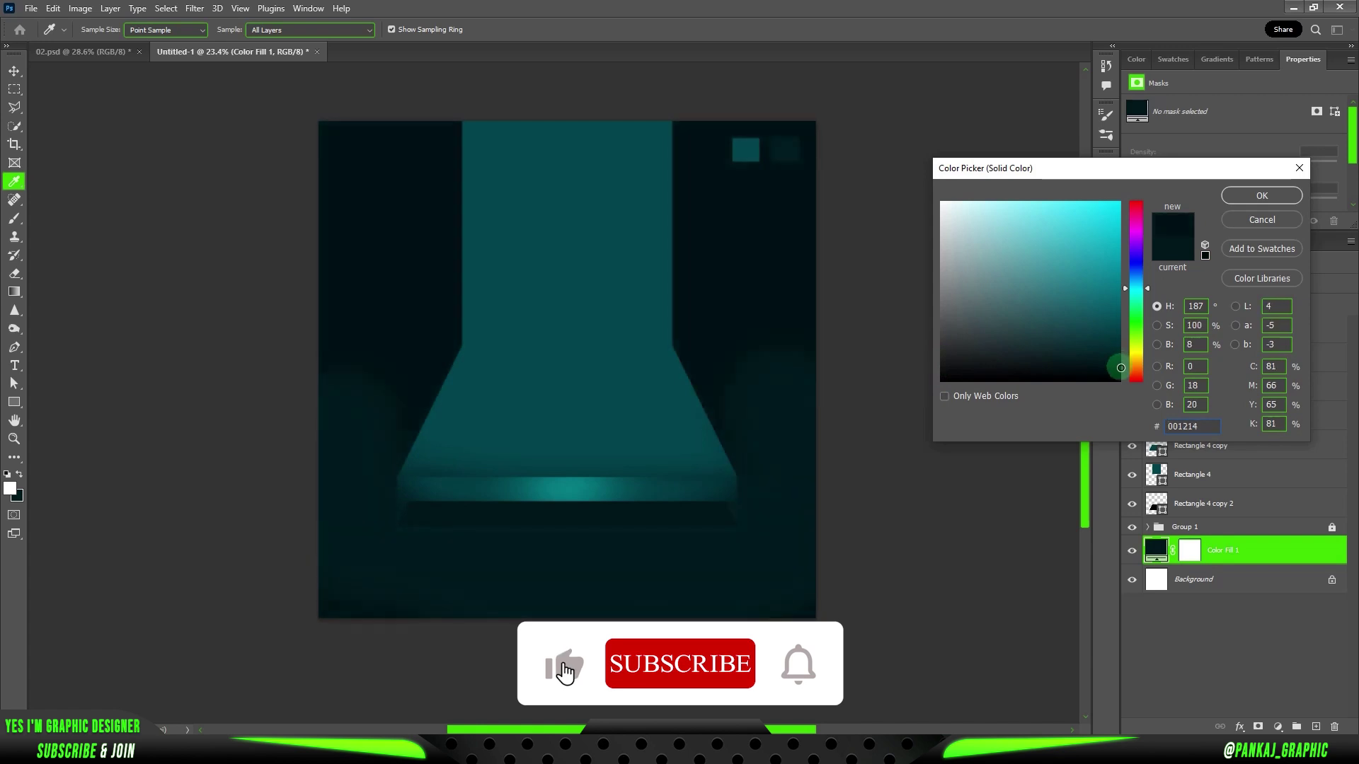
Step: Confirm the darker background colour and select the black shadow layer
{"action": "left_click", "coordinate": [1255, 205]}
{"action": "key", "text": "v"}
{"action": "left_click", "coordinate": [776, 412]}
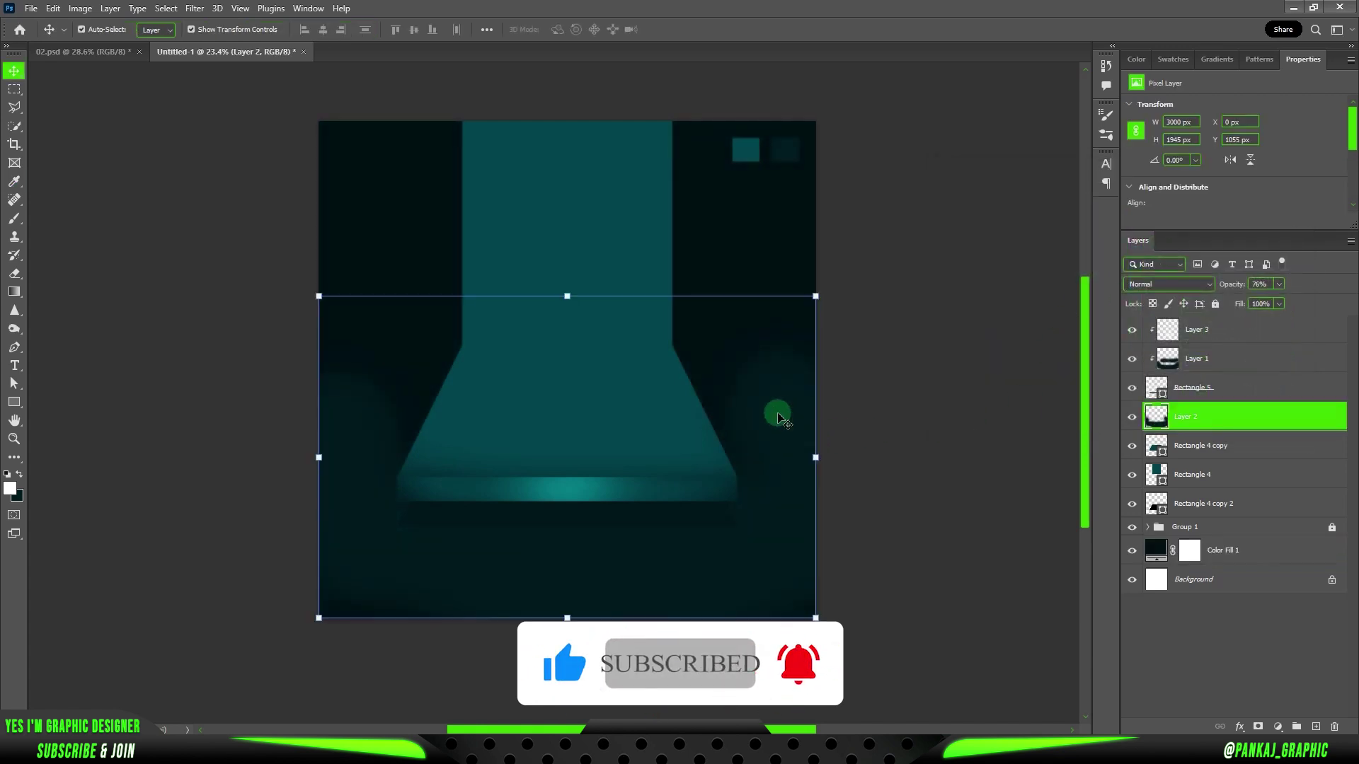
{"action": "left_click", "coordinate": [954, 413]}
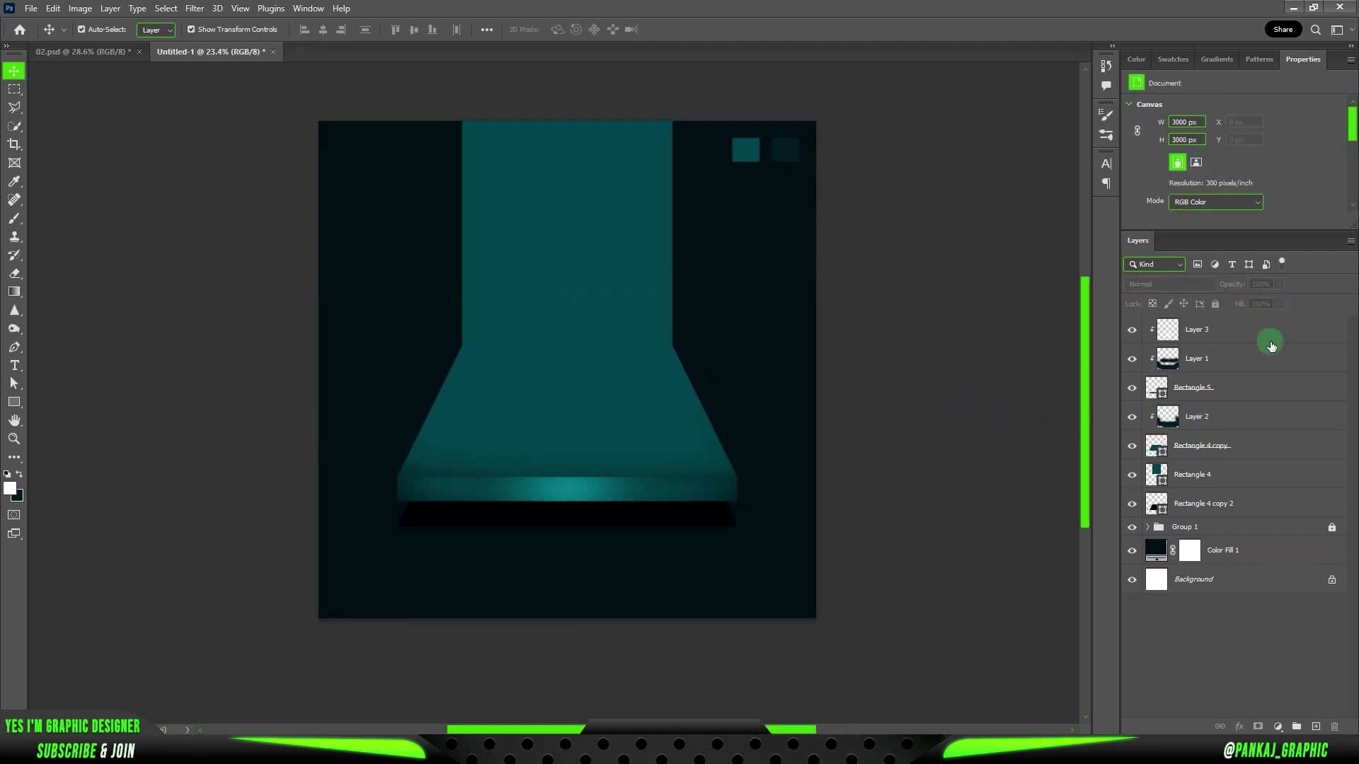
{"action": "left_click", "coordinate": [636, 524]}
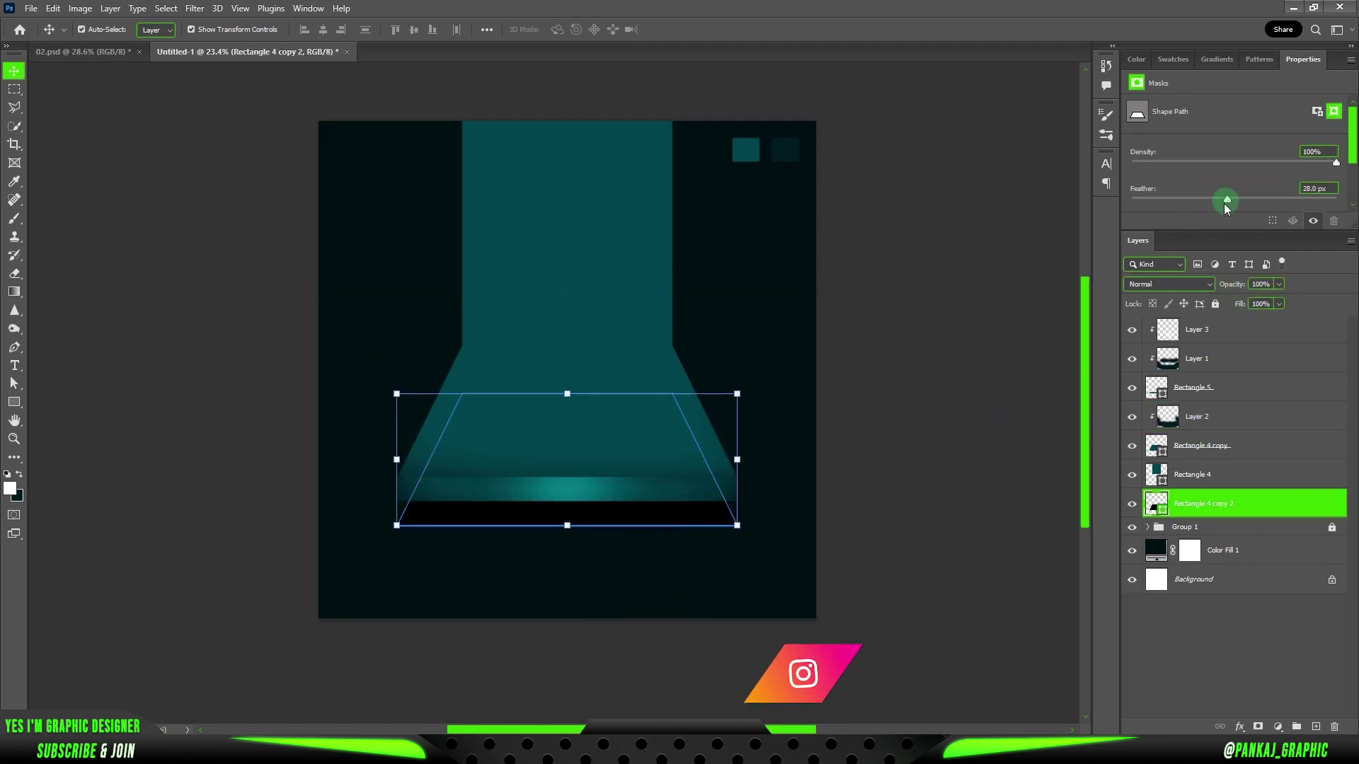
{"action": "left_click", "coordinate": [971, 320]}
{"action": "left_click", "coordinate": [619, 521]}
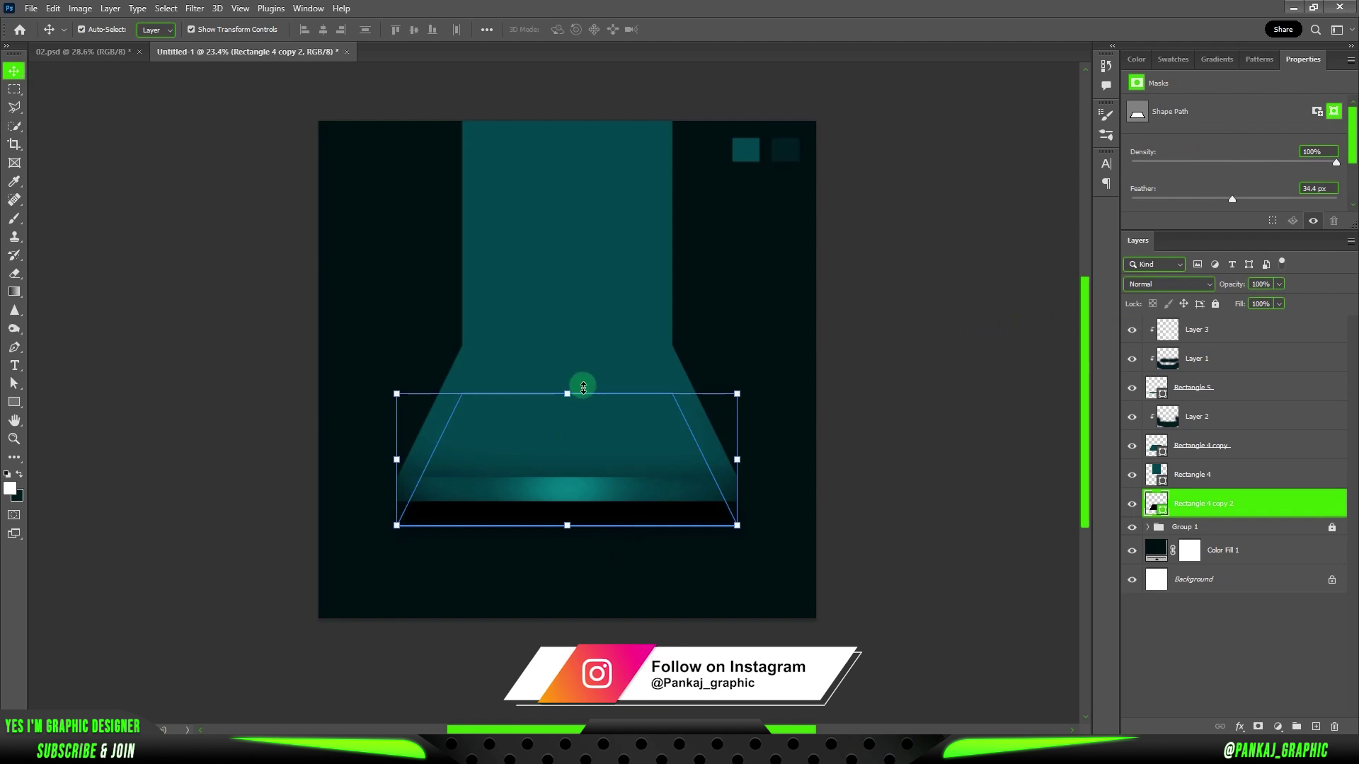
Step: Narrow the black shadow with a Perspective transform, pulling its corners inward
{"action": "right_click", "coordinate": [581, 439]}
{"action": "key", "text": "ctrl+t"}
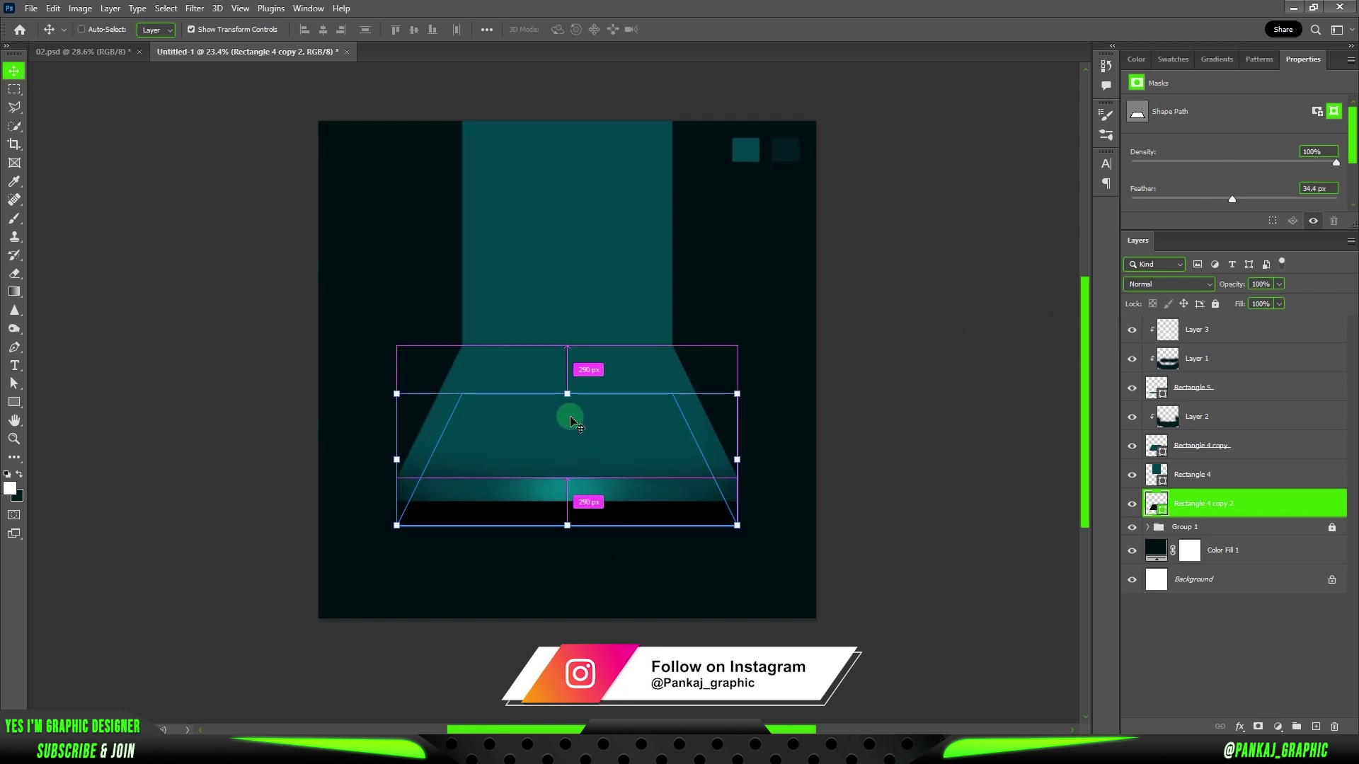
{"action": "right_click", "coordinate": [581, 415]}
{"action": "left_click", "coordinate": [626, 504]}
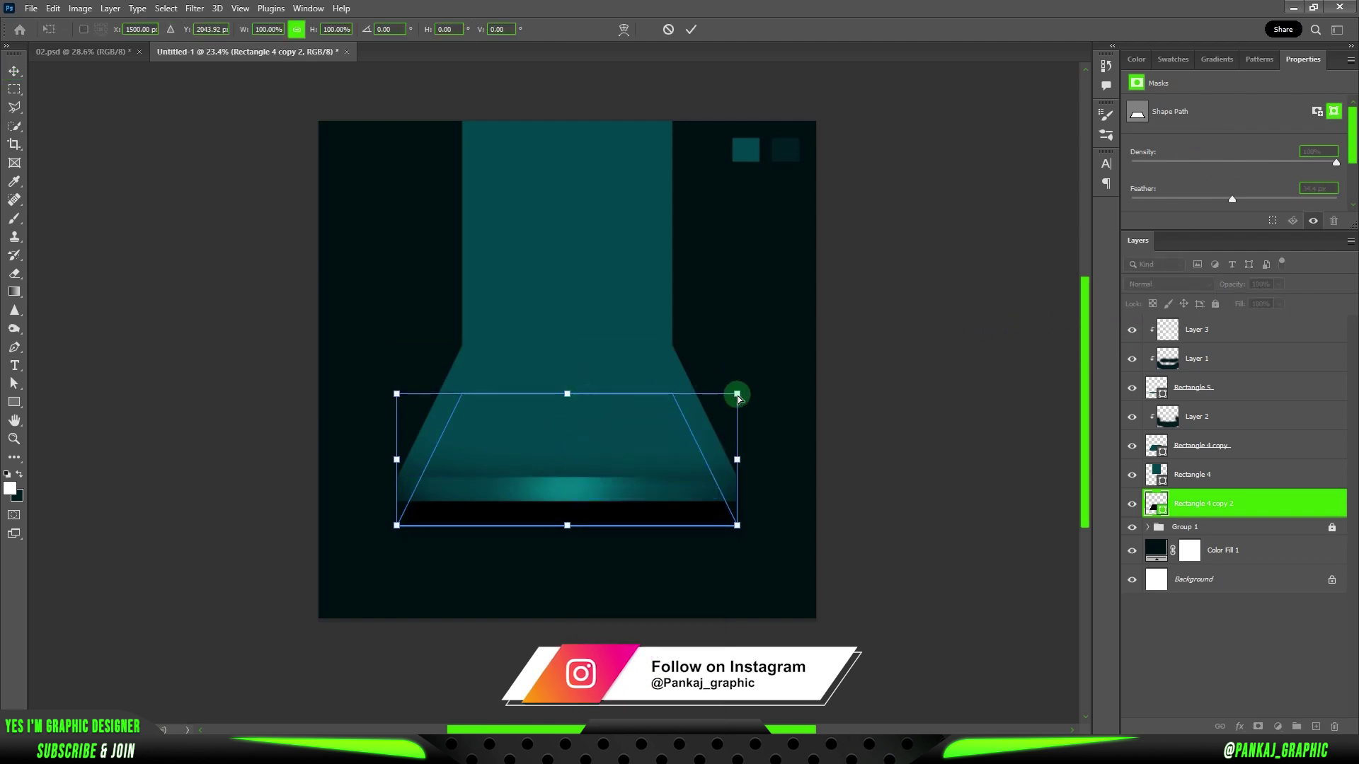
{"action": "left_click_drag", "start_coordinate": [737, 395], "coordinate": [705, 393]}
{"action": "left_click_drag", "start_coordinate": [737, 525], "coordinate": [723, 525]}
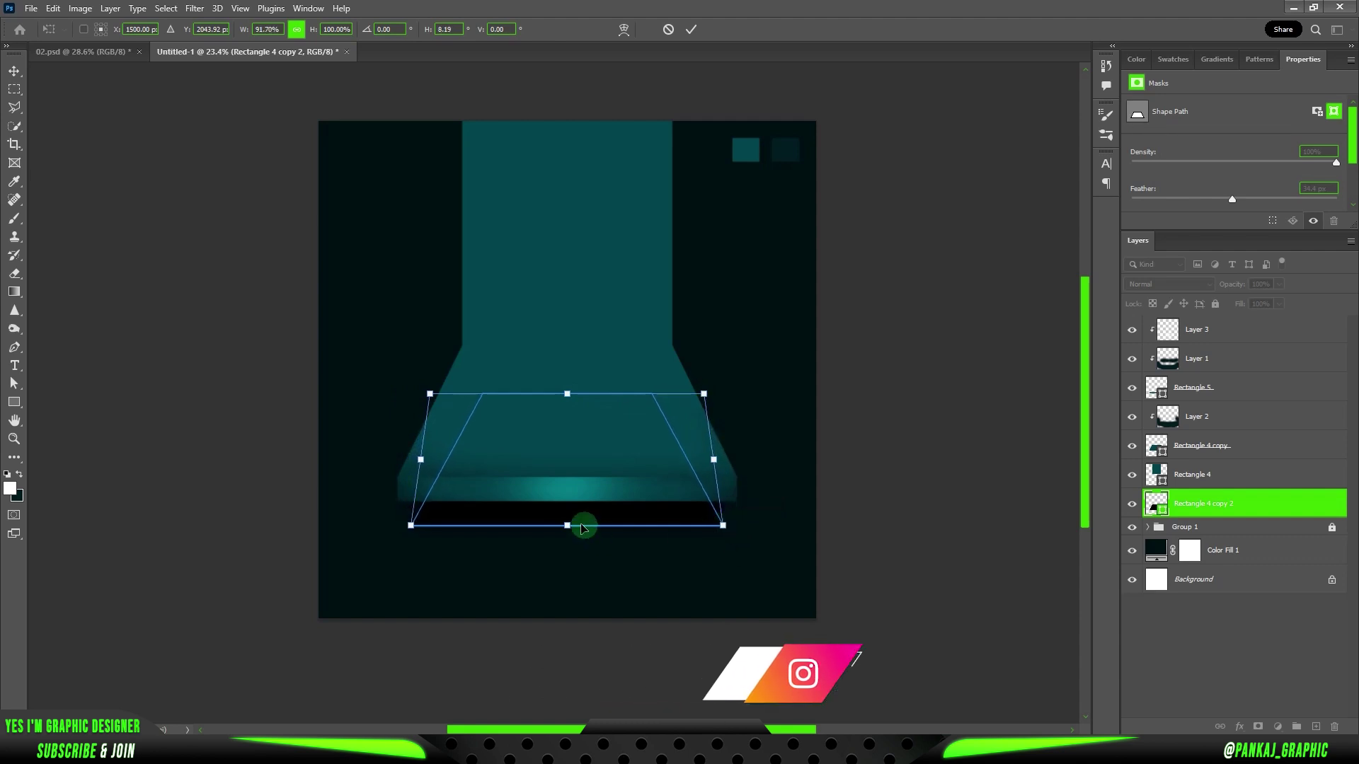
{"action": "left_click", "coordinate": [691, 29]}
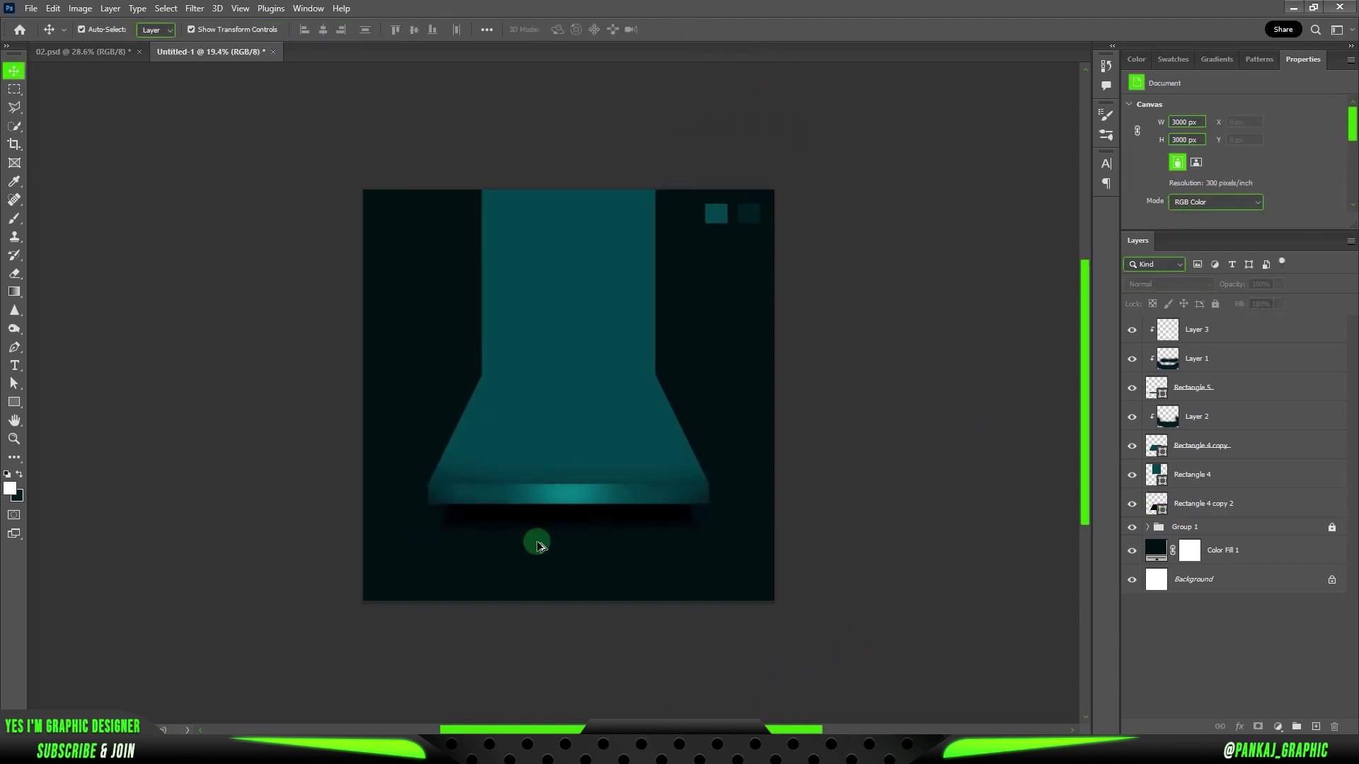
Step: Hide Group 1's swatch squares so only the teal stage shows
{"action": "scroll", "coordinate": [573, 524], "scroll_direction": "up", "scroll_amount": 1}
{"action": "scroll", "coordinate": [574, 524], "scroll_direction": "down", "scroll_amount": 1}
{"action": "left_click", "coordinate": [1136, 528]}
{"action": "scroll", "coordinate": [546, 446], "scroll_direction": "down", "scroll_amount": 1}
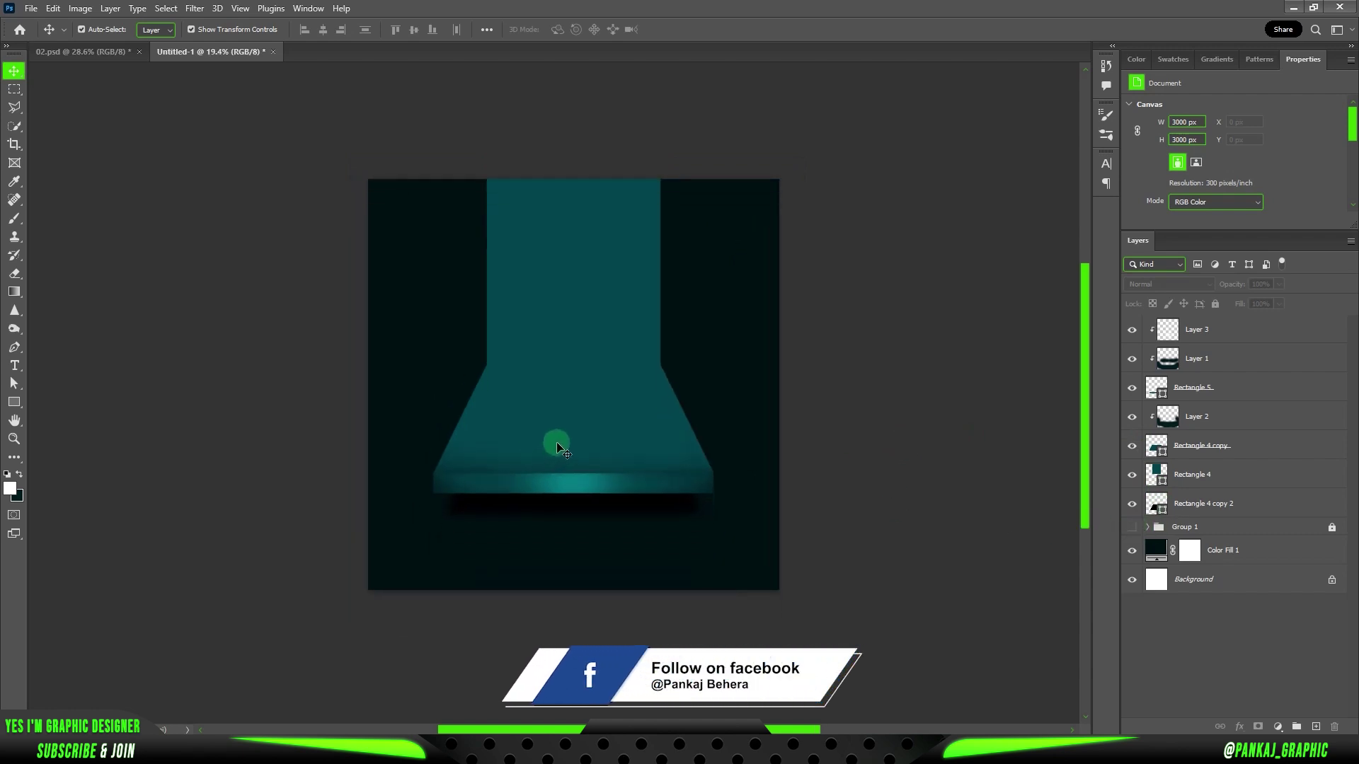
{"action": "scroll", "coordinate": [561, 439], "scroll_direction": "up", "scroll_amount": 2}
{"action": "scroll", "coordinate": [565, 438], "scroll_direction": "up", "scroll_amount": 1}
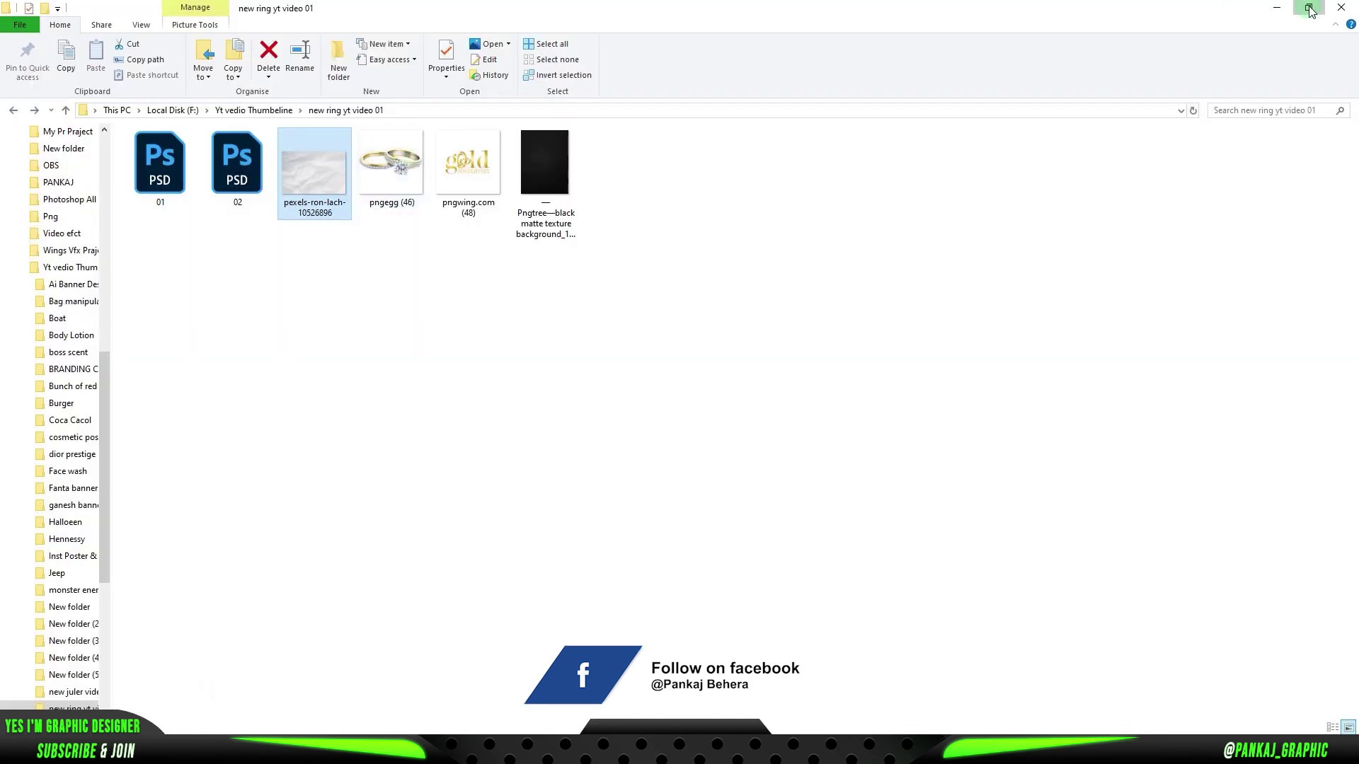
Step: Drag the pngegg (46) gold rings image into Photoshop and rest it on the teal platform
{"action": "left_click", "coordinate": [1310, 10]}
{"action": "mouse_move", "coordinate": [394, 187]}
{"action": "left_mouse_down"}
{"action": "mouse_move", "coordinate": [817, 366]}
{"action": "mouse_move", "coordinate": [744, 445]}
{"action": "mouse_move", "coordinate": [691, 463]}
{"action": "left_mouse_up"}
{"action": "left_click_drag", "start_coordinate": [667, 458], "coordinate": [634, 476]}
{"action": "left_click", "coordinate": [702, 29]}
{"action": "left_click", "coordinate": [928, 370]}
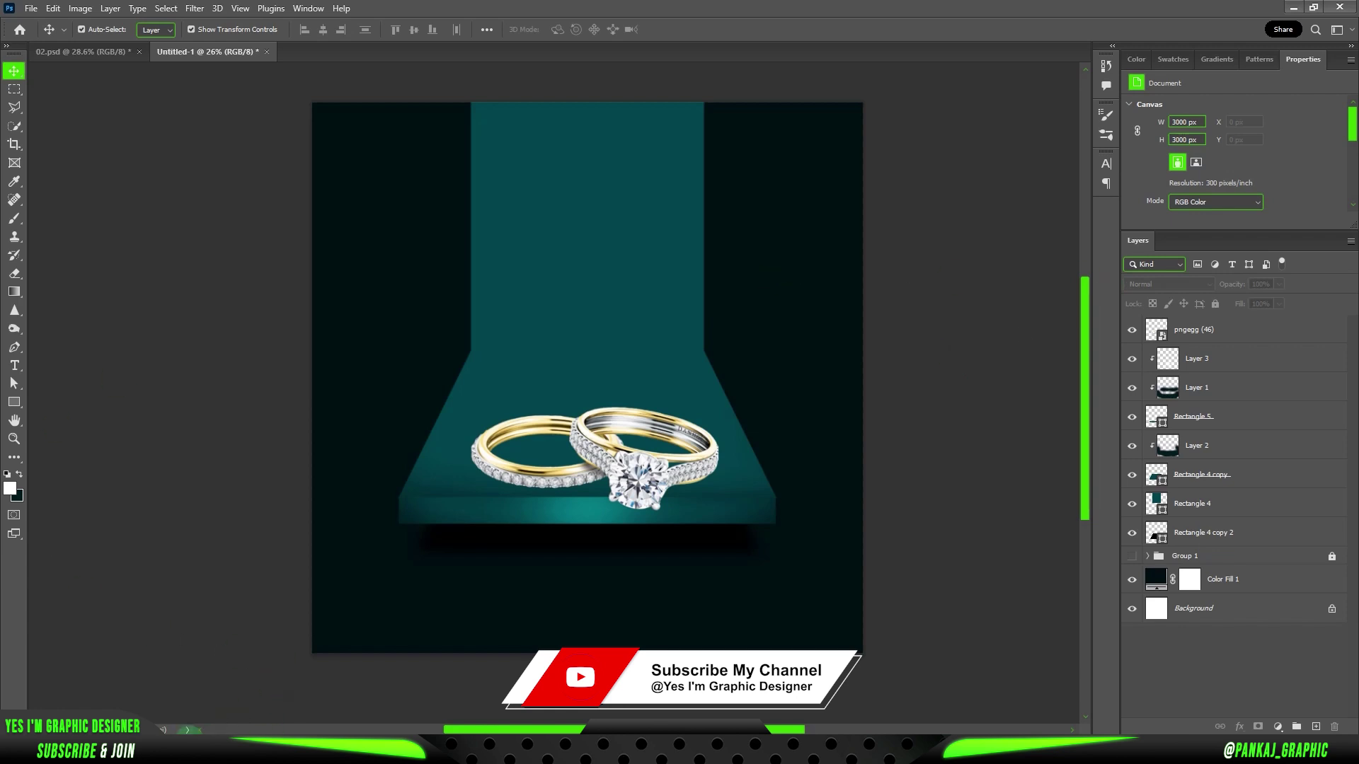
Step: Place the crumpled-paper pexels image, slightly enlarged, across the top of the canvas
{"action": "left_click", "coordinate": [189, 750]}
{"action": "mouse_move", "coordinate": [318, 209]}
{"action": "left_mouse_down"}
{"action": "mouse_move", "coordinate": [813, 383]}
{"action": "mouse_move", "coordinate": [753, 249]}
{"action": "left_mouse_up"}
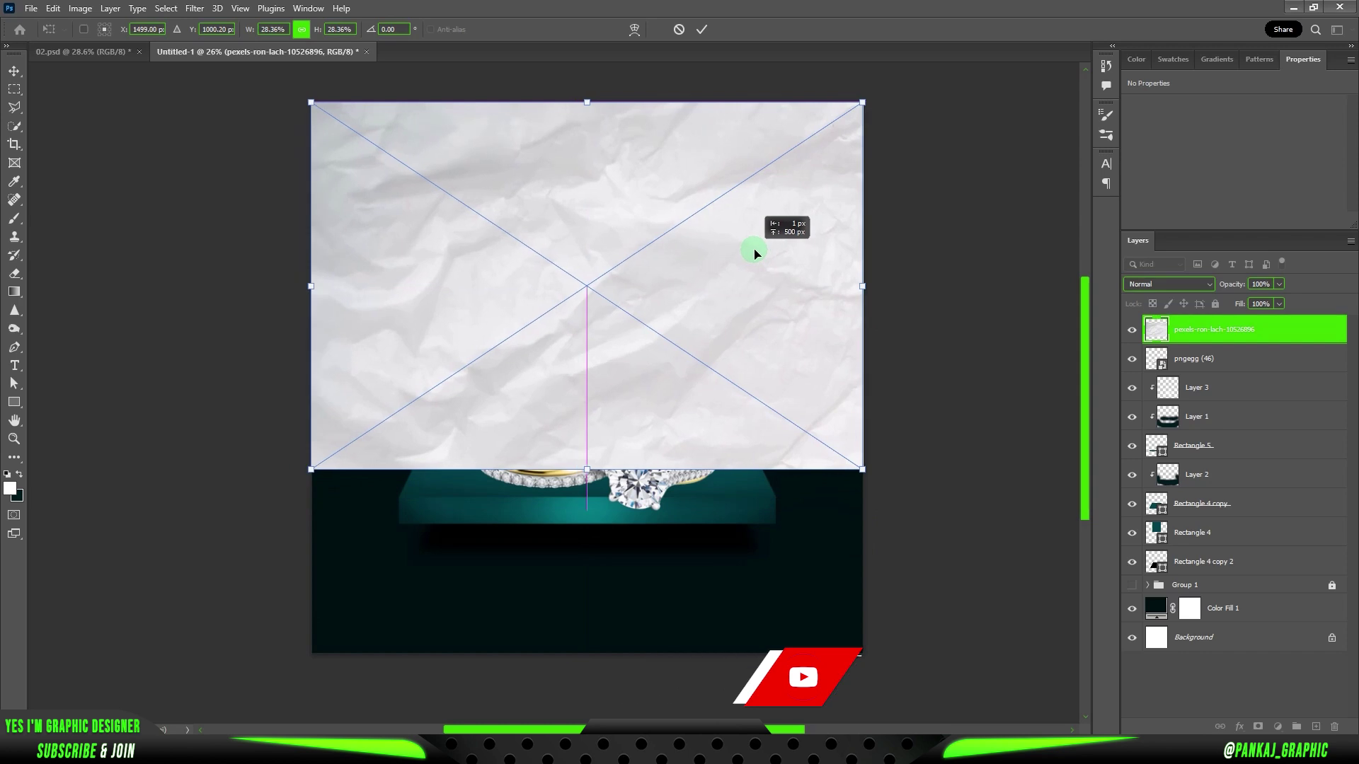
{"action": "left_click_drag", "start_coordinate": [598, 471], "coordinate": [586, 477]}
{"action": "left_click_drag", "start_coordinate": [661, 381], "coordinate": [666, 396]}
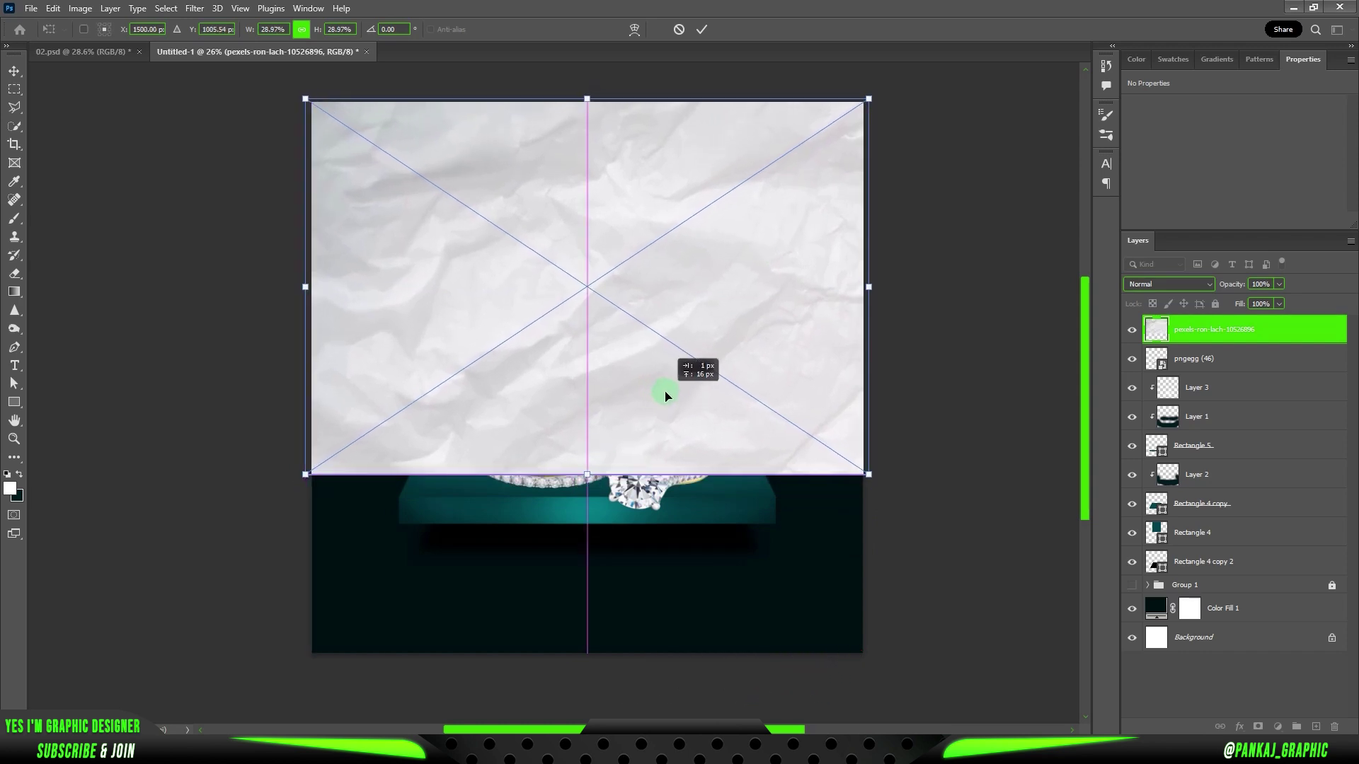
{"action": "left_click", "coordinate": [700, 29]}
Step: Move the paper layer just above Color Fill 1, set it to Overlay, and add a mask
{"action": "left_click_drag", "start_coordinate": [1203, 329], "coordinate": [1196, 598]}
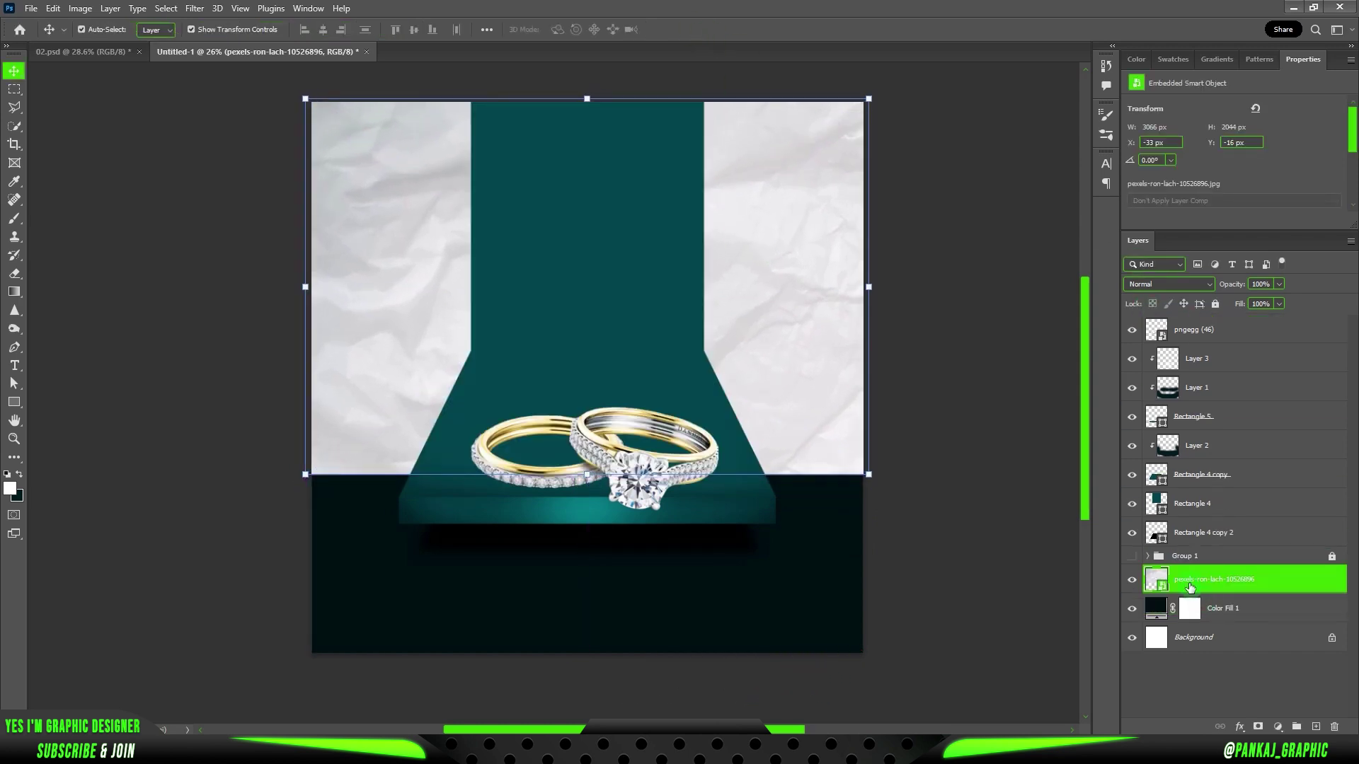
{"action": "left_click", "coordinate": [1191, 282]}
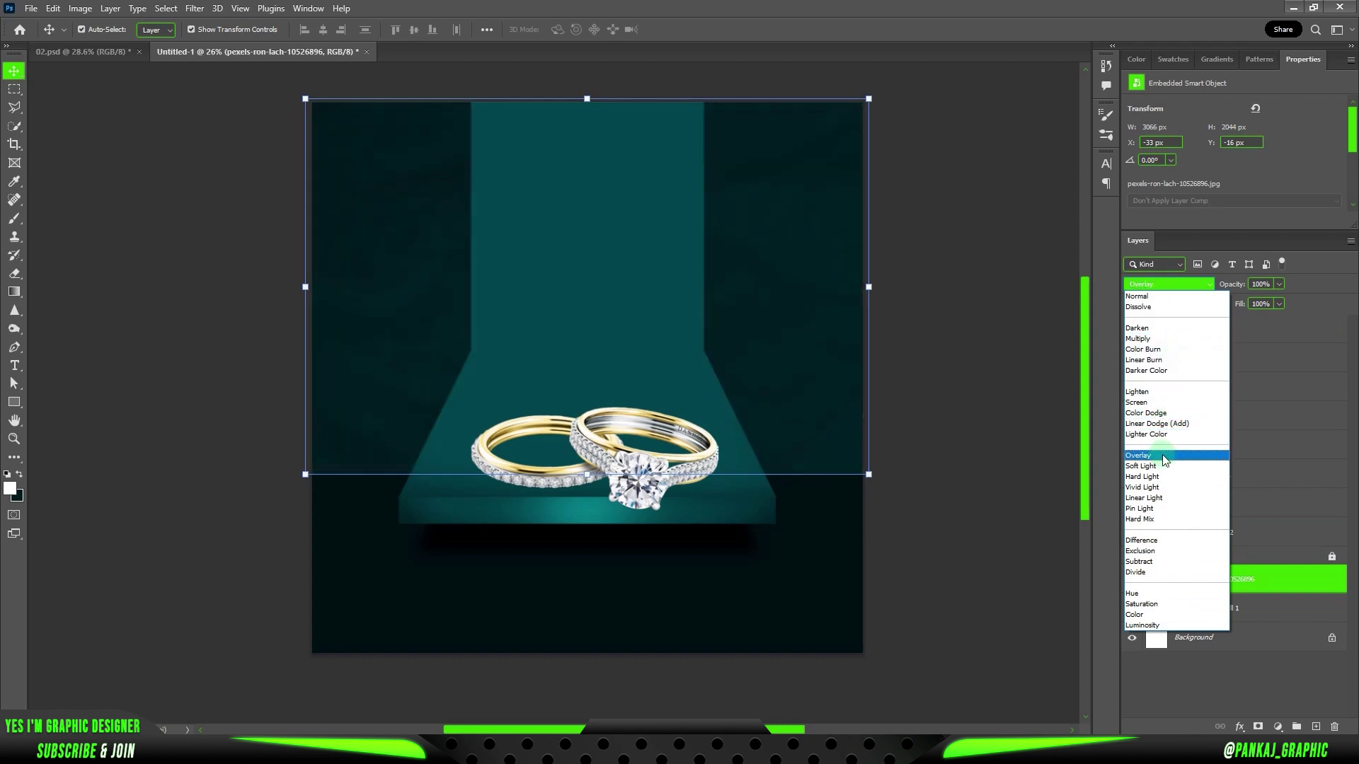
{"action": "left_click", "coordinate": [1147, 440]}
{"action": "left_click", "coordinate": [1260, 727]}
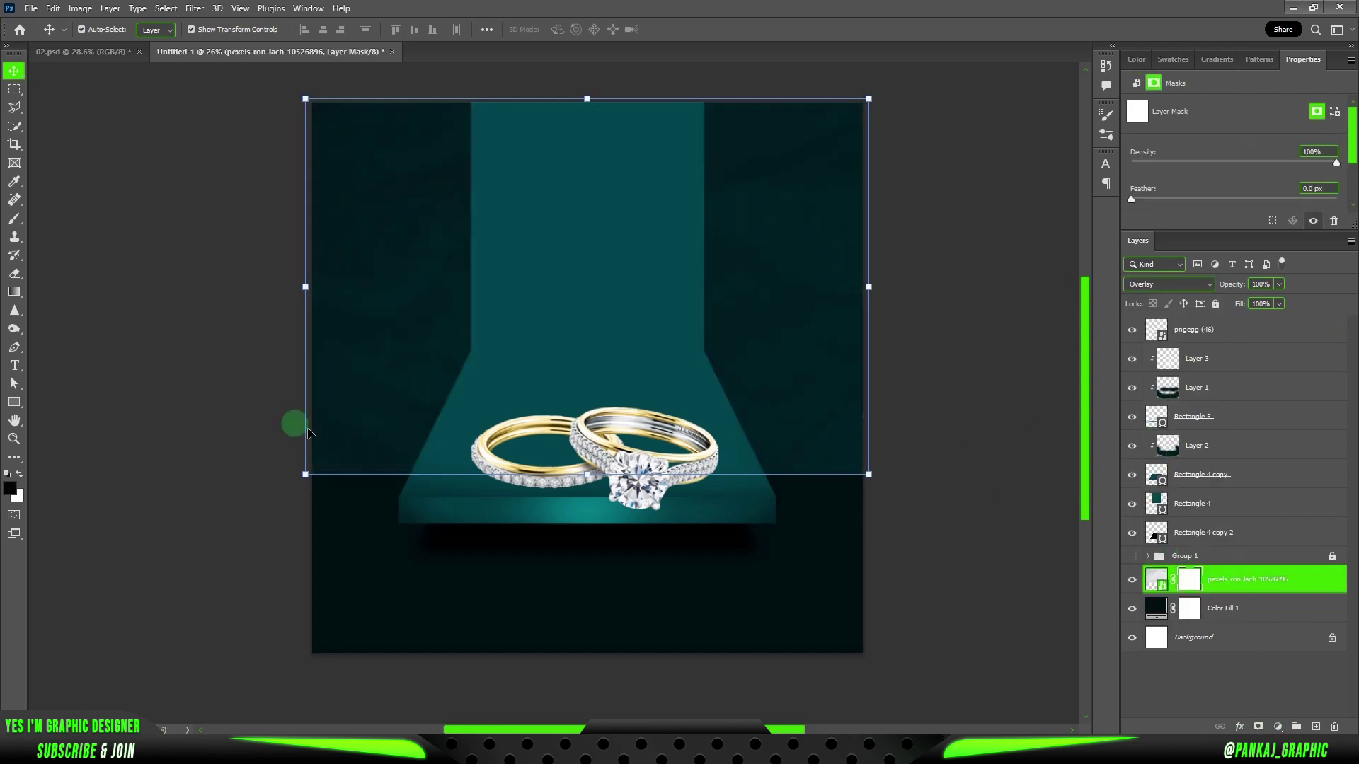
Step: Paint black on the mask with a 2900 px brush to hide the paper along the bottom
{"action": "left_click", "coordinate": [13, 221]}
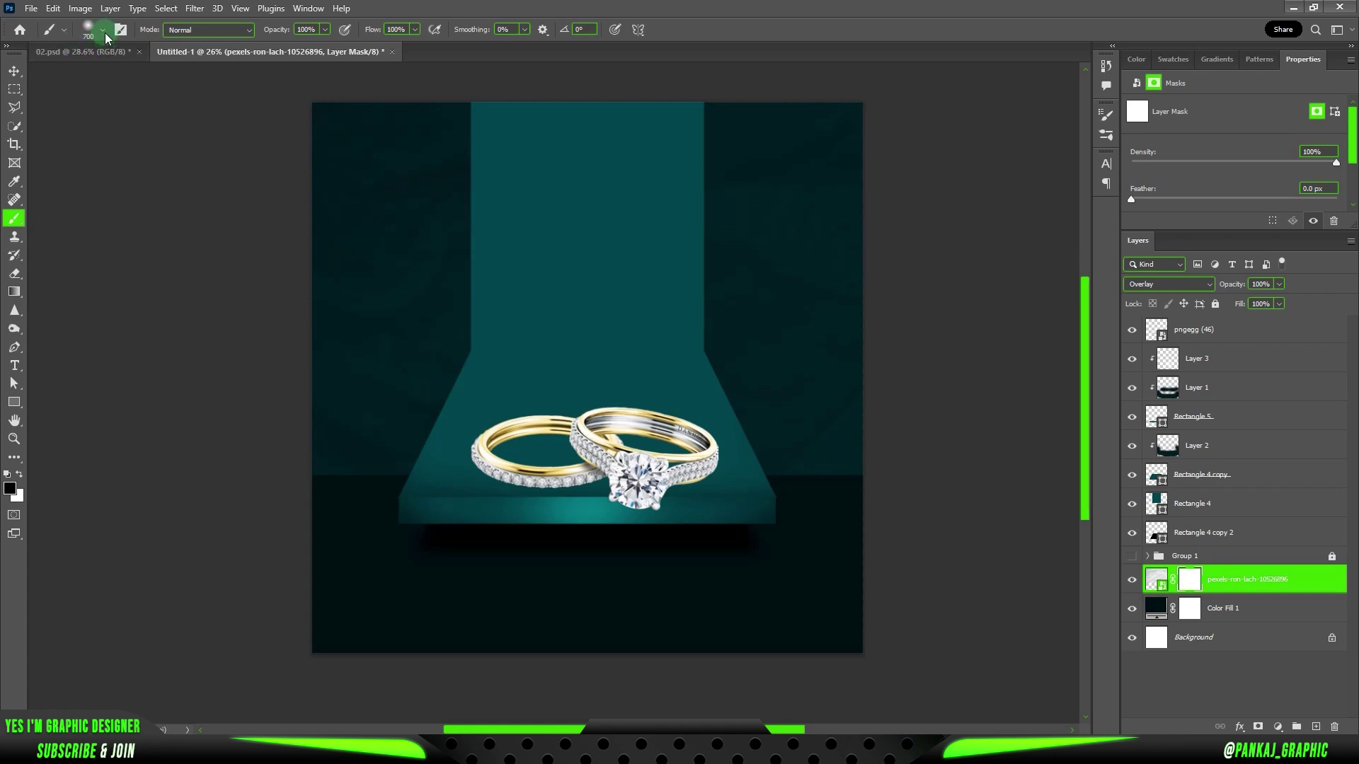
{"action": "left_click", "coordinate": [103, 30]}
{"action": "left_click_drag", "start_coordinate": [97, 67], "coordinate": [163, 67]}
{"action": "key", "text": "Return"}
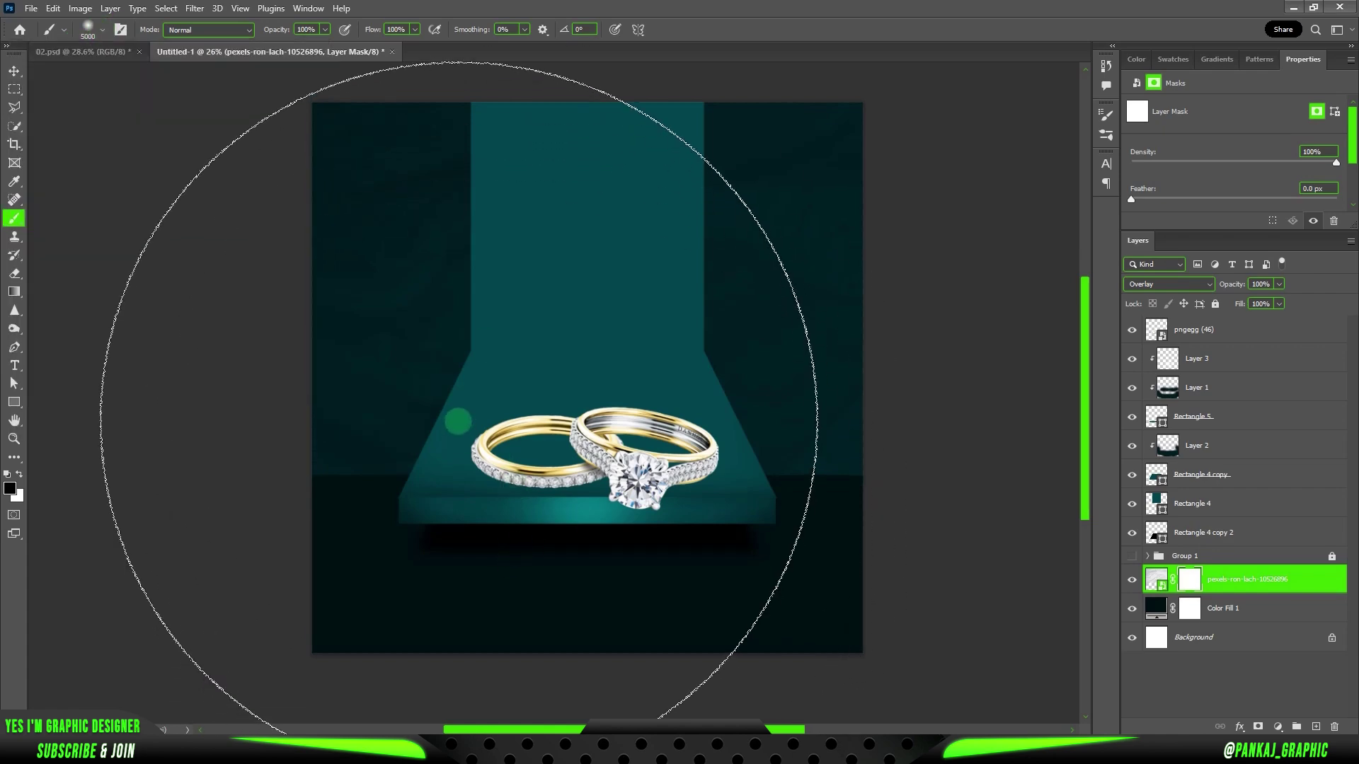
{"action": "scroll", "coordinate": [432, 453], "scroll_direction": "down", "scroll_amount": 2}
{"action": "key", "text": "bracketleft"}
{"action": "key", "text": "bracketleft"}
{"action": "key", "text": "bracketleft"}
{"action": "left_click", "coordinate": [344, 566]}
{"action": "mouse_move", "coordinate": [344, 566]}
{"action": "left_mouse_down"}
{"action": "mouse_move", "coordinate": [684, 676]}
{"action": "mouse_move", "coordinate": [688, 583]}
{"action": "left_mouse_up"}
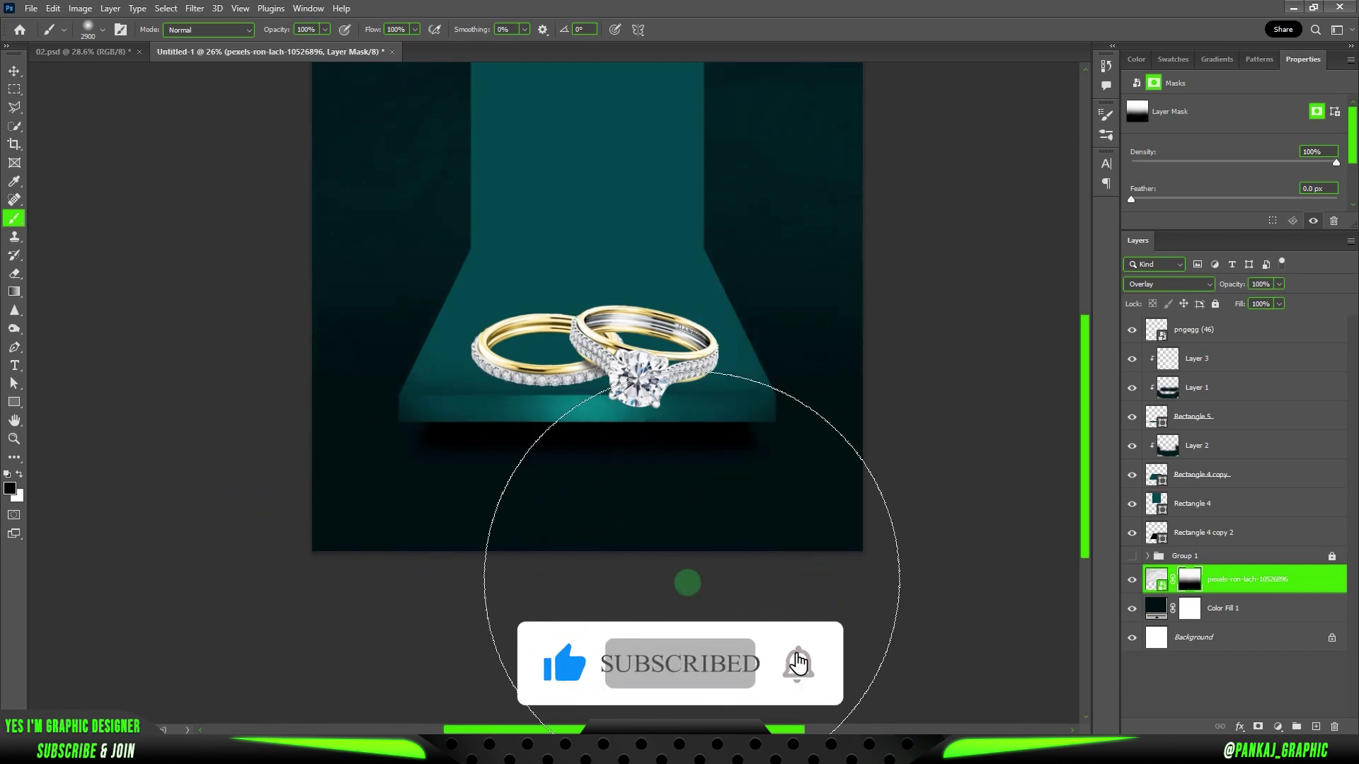
Step: Return to the Move tool and select the platform top surface, Rectangle 4 copy
{"action": "scroll", "coordinate": [688, 583], "scroll_direction": "up", "scroll_amount": 3}
{"action": "left_click", "coordinate": [15, 70]}
{"action": "left_click", "coordinate": [398, 330]}
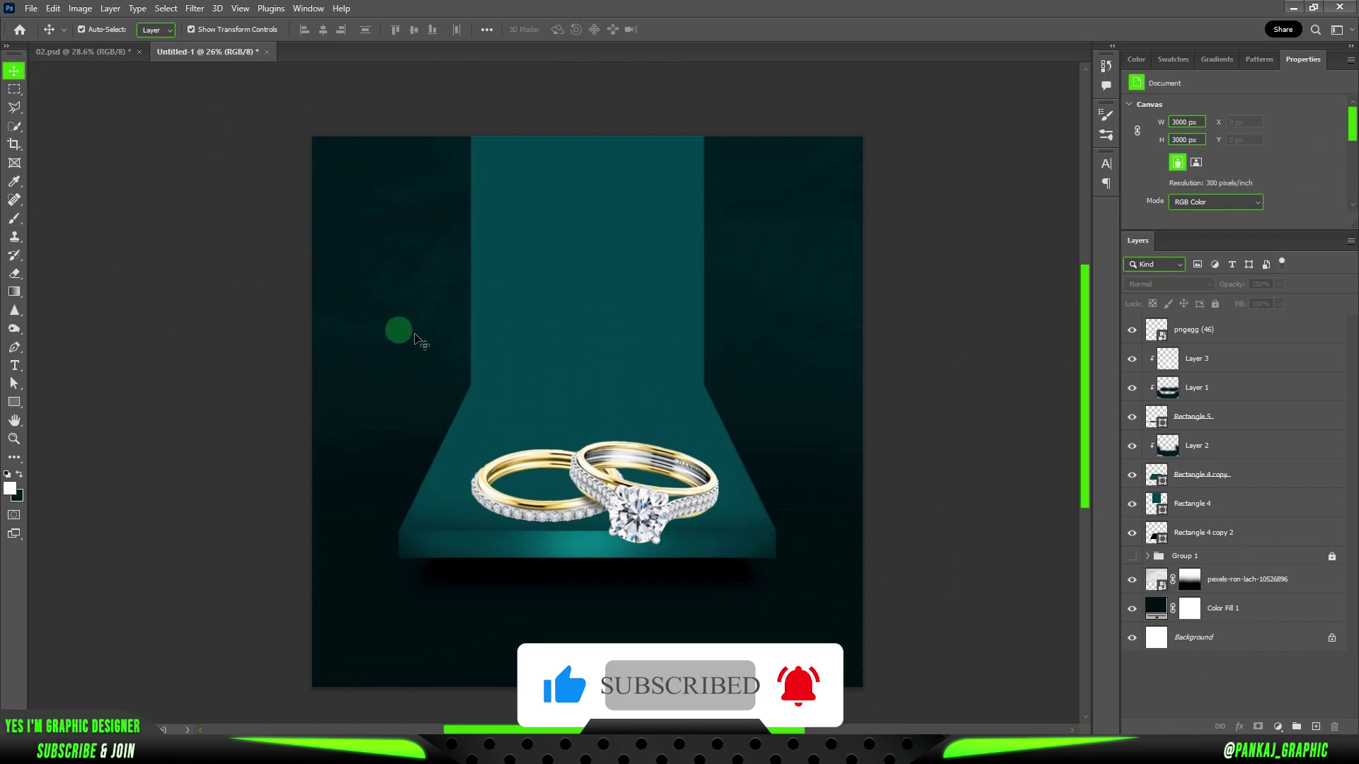
{"action": "left_click", "coordinate": [558, 406]}
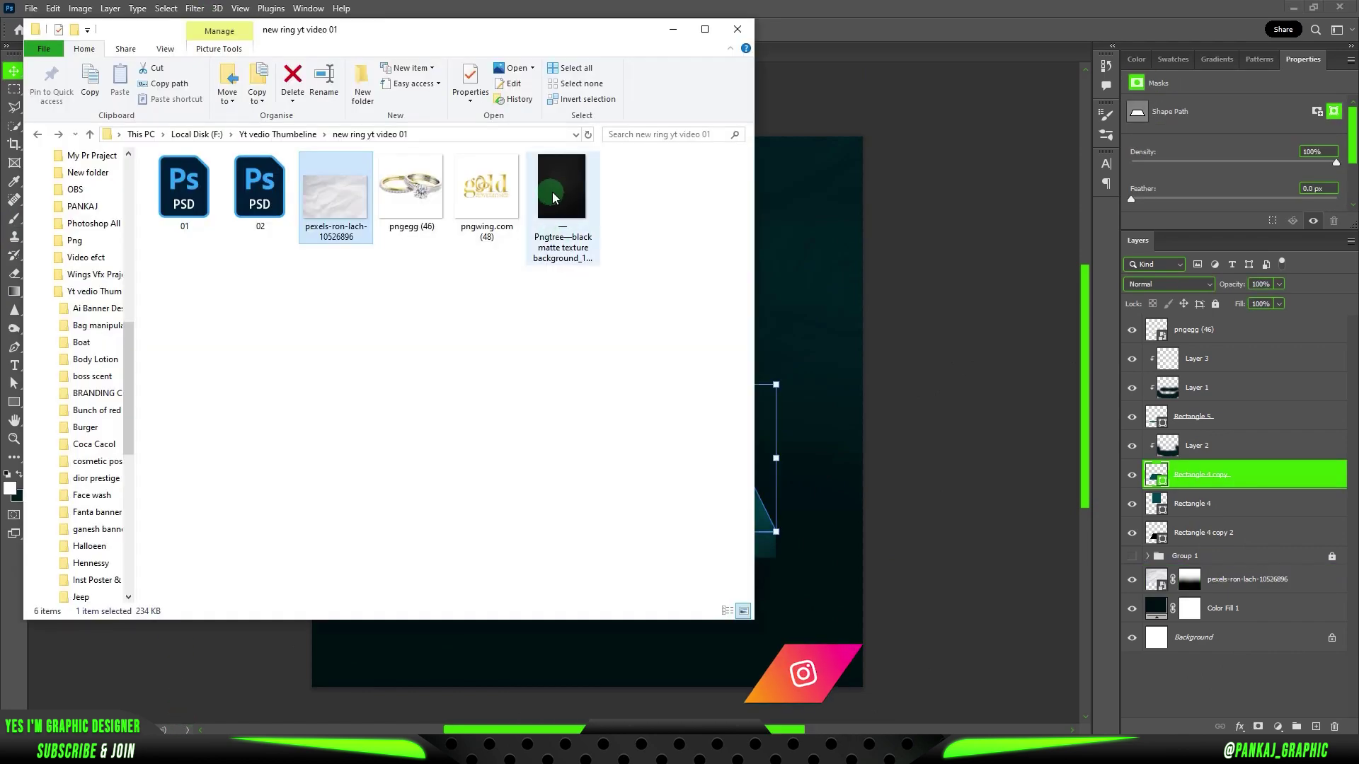
Step: Clip the Pngtree black matte texture to Rectangle 4 copy in Color Dodge at 82% opacity
{"action": "left_click_drag", "start_coordinate": [561, 206], "coordinate": [793, 317]}
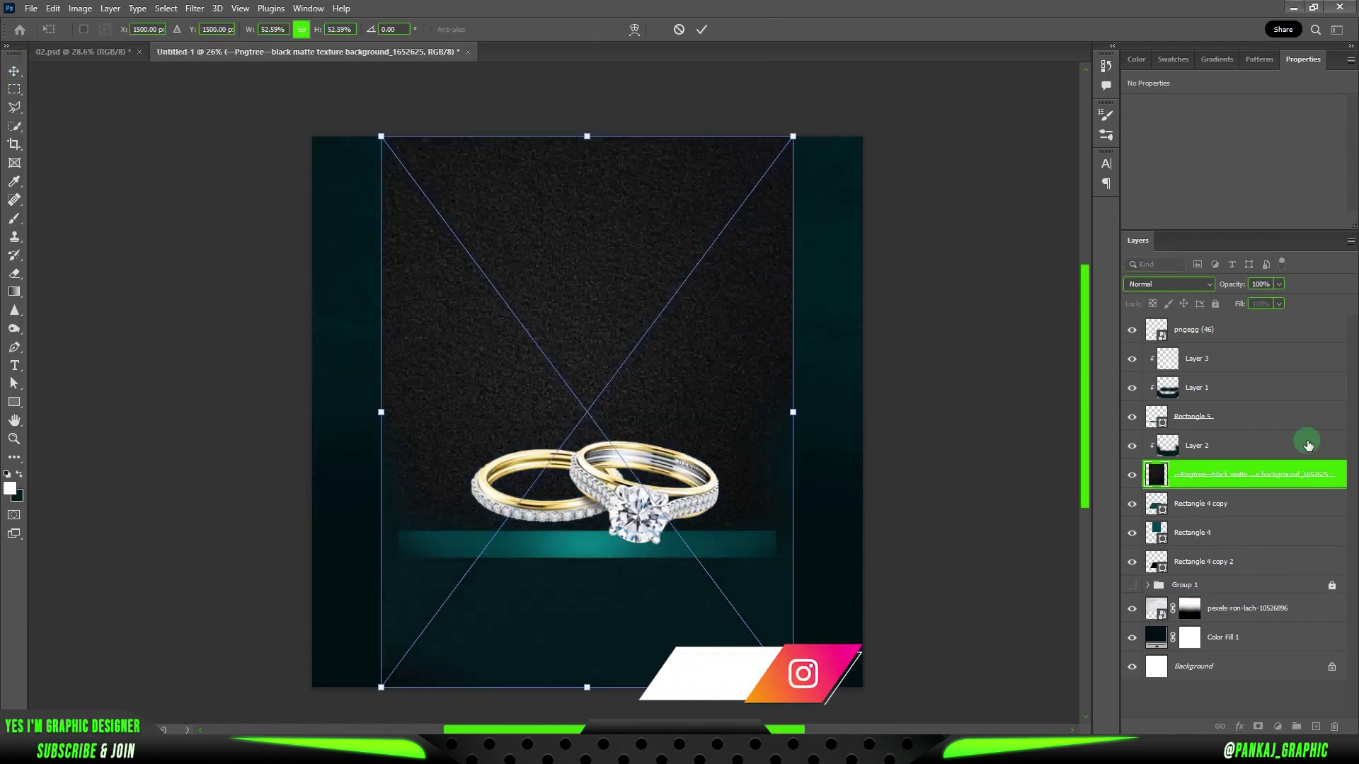
{"action": "key", "text": "Return"}
{"action": "left_click", "coordinate": [1203, 493], "text": "alt"}
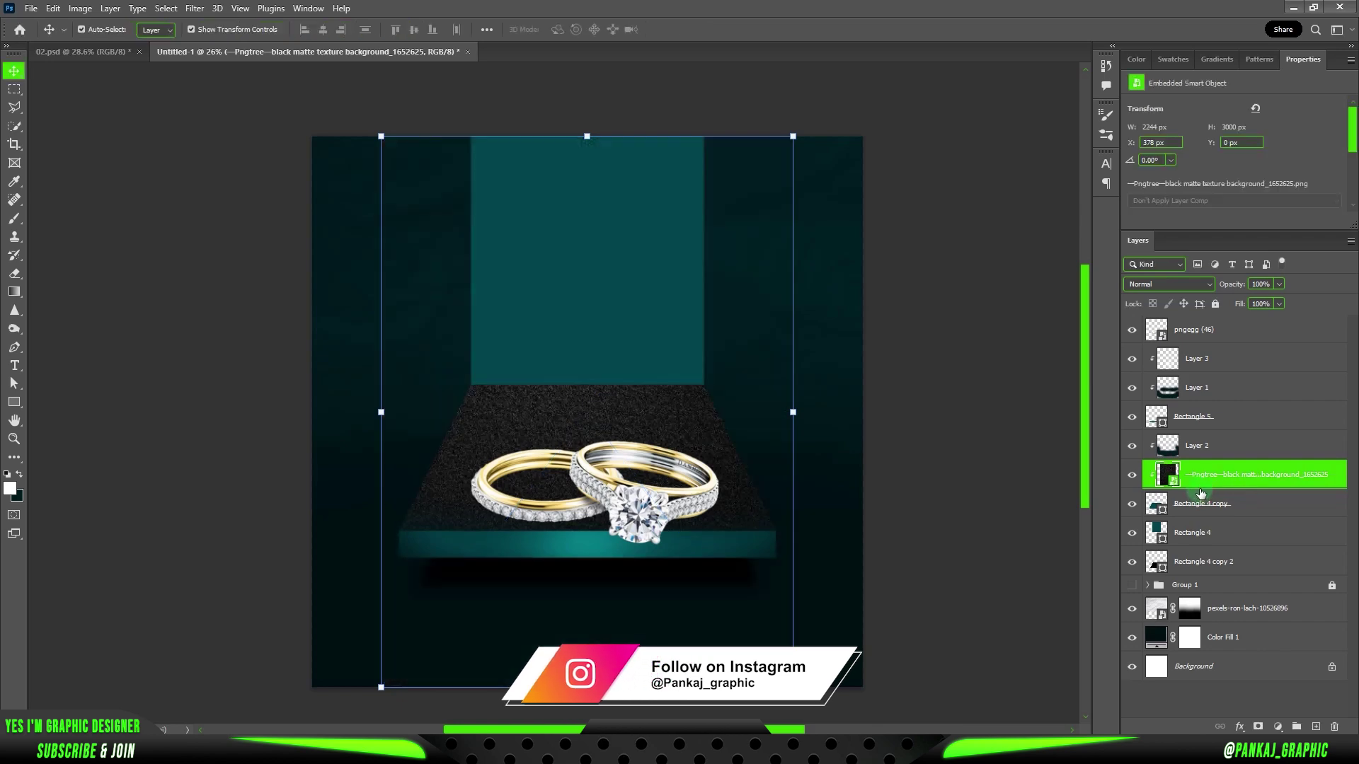
{"action": "left_click", "coordinate": [1192, 288]}
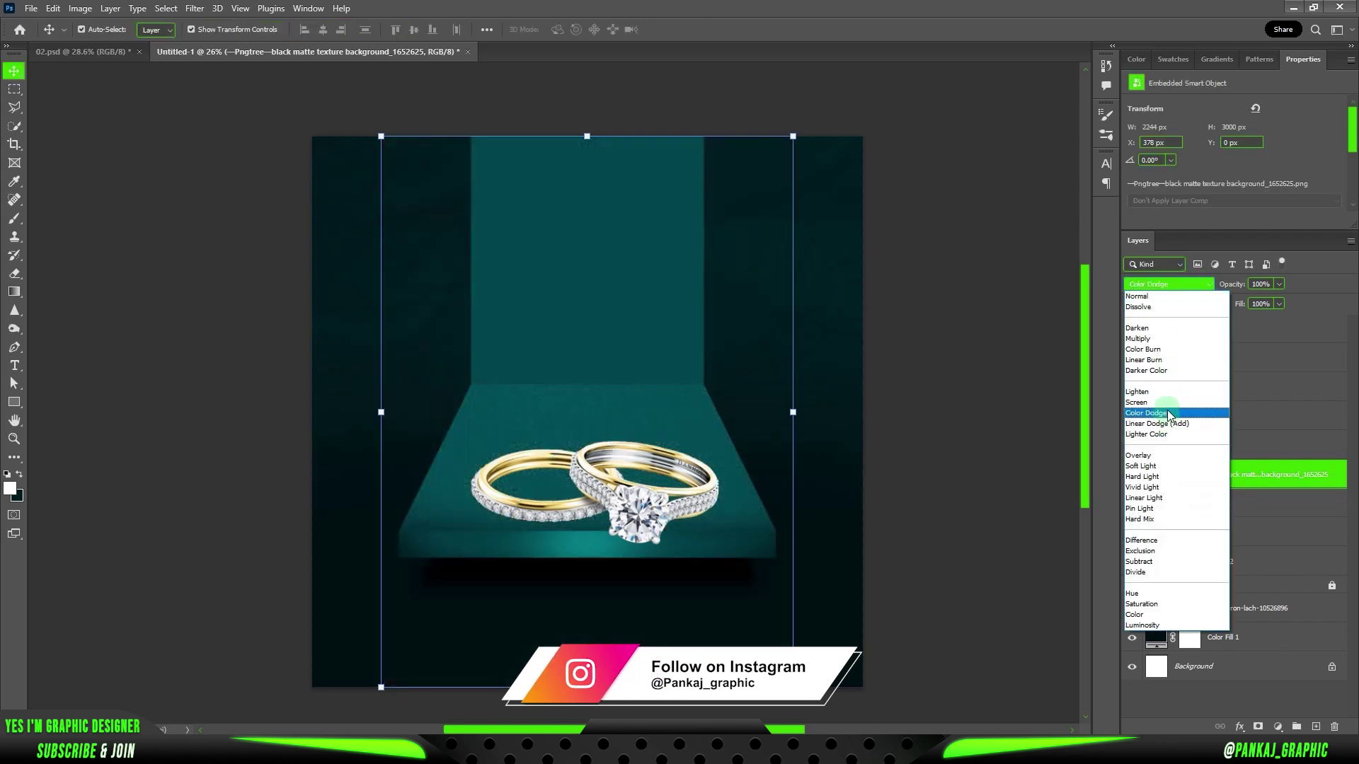
{"action": "left_click", "coordinate": [1169, 414]}
{"action": "left_click_drag", "start_coordinate": [1233, 293], "coordinate": [932, 302]}
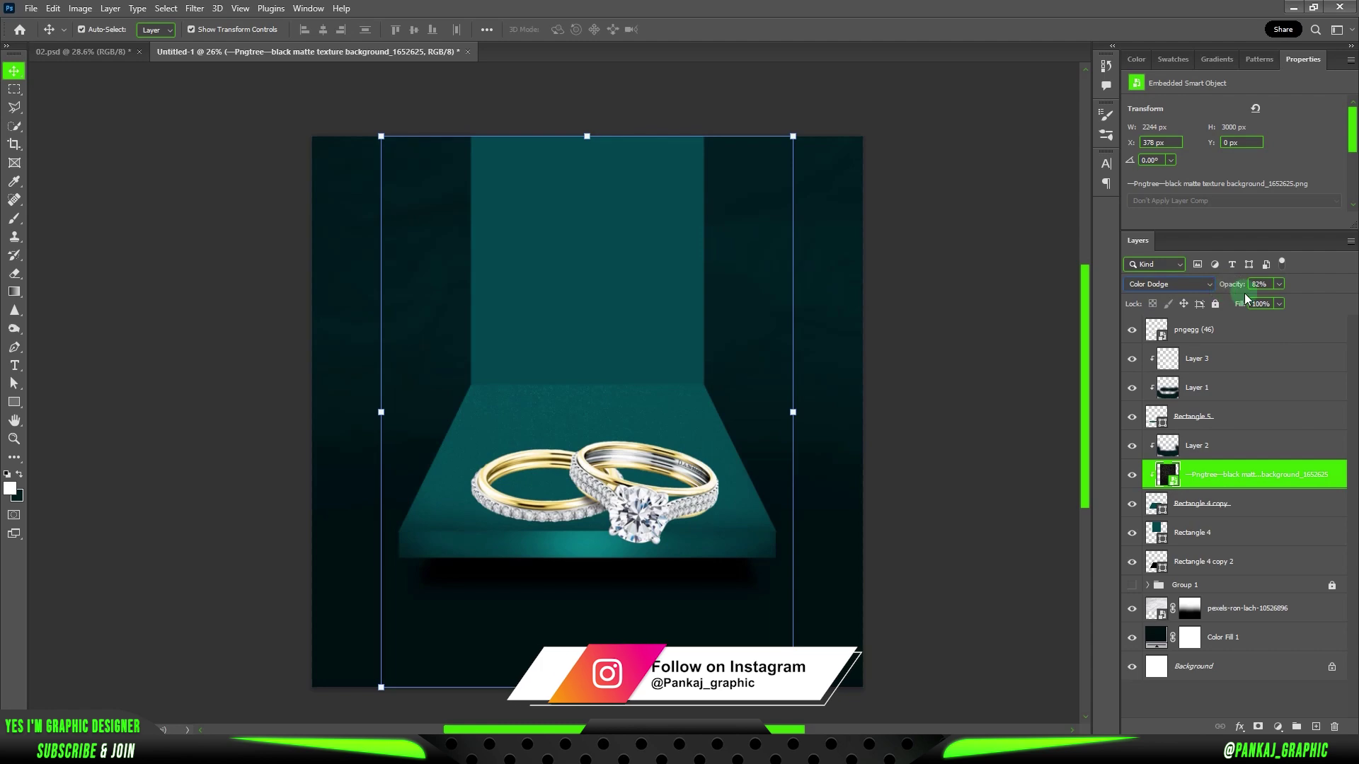
{"action": "left_click", "coordinate": [676, 271]}
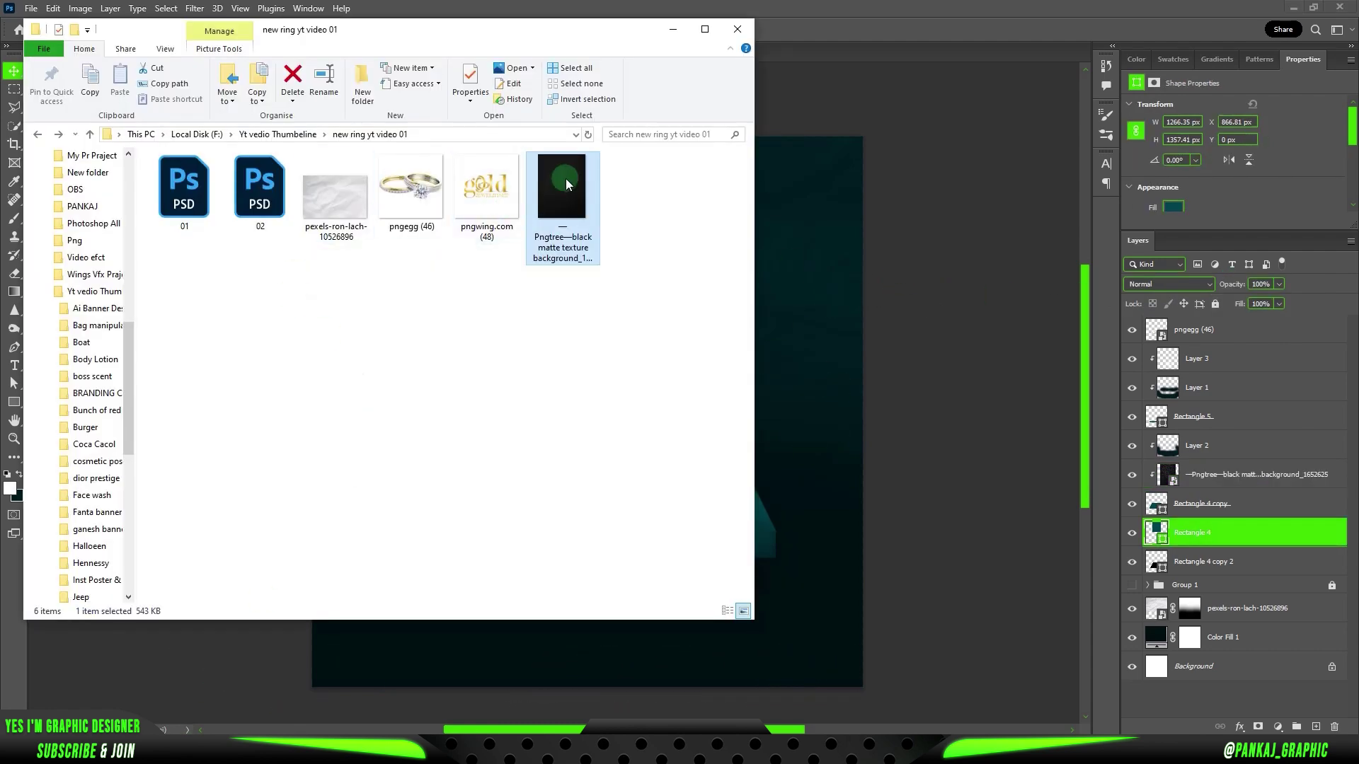
Step: Clip a second Pngtree matte texture to Rectangle 4 in Color Dodge at 51% opacity
{"action": "left_click_drag", "start_coordinate": [567, 178], "coordinate": [587, 410]}
{"action": "left_click", "coordinate": [1197, 543], "text": "alt"}
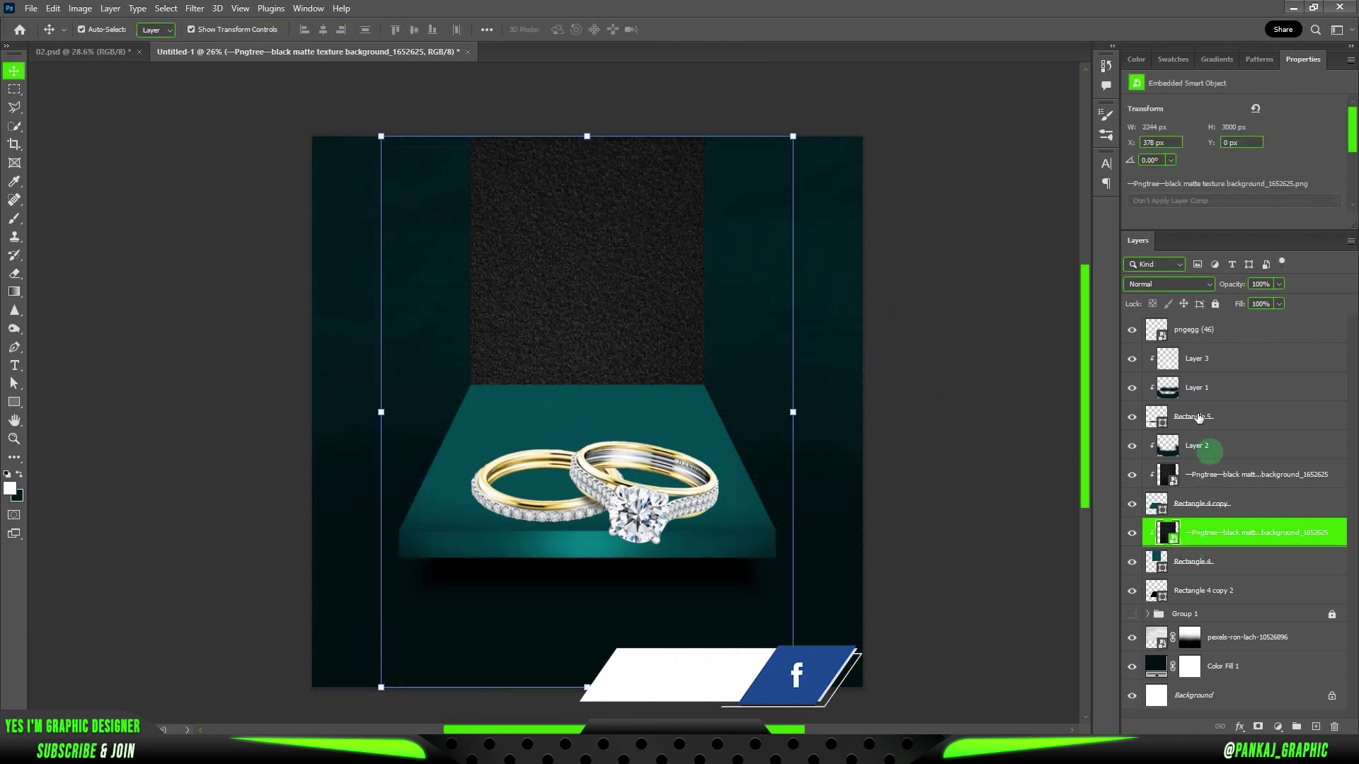
{"action": "left_click", "coordinate": [1168, 284]}
{"action": "left_click", "coordinate": [1168, 415]}
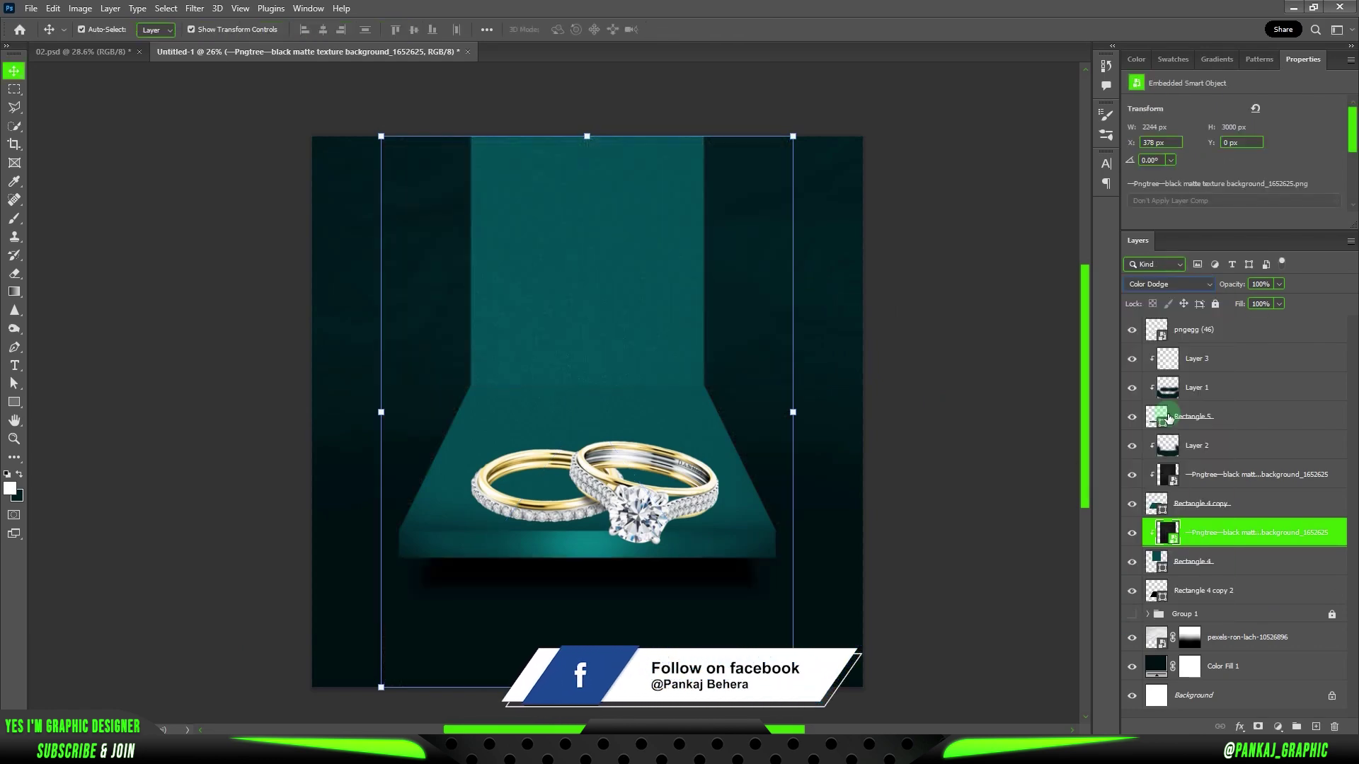
{"action": "left_click", "coordinate": [944, 327]}
Step: Select the platform shadow, Rectangle 4 copy 2, and start a free transform on it
{"action": "scroll", "coordinate": [680, 350], "scroll_direction": "down", "scroll_amount": 3}
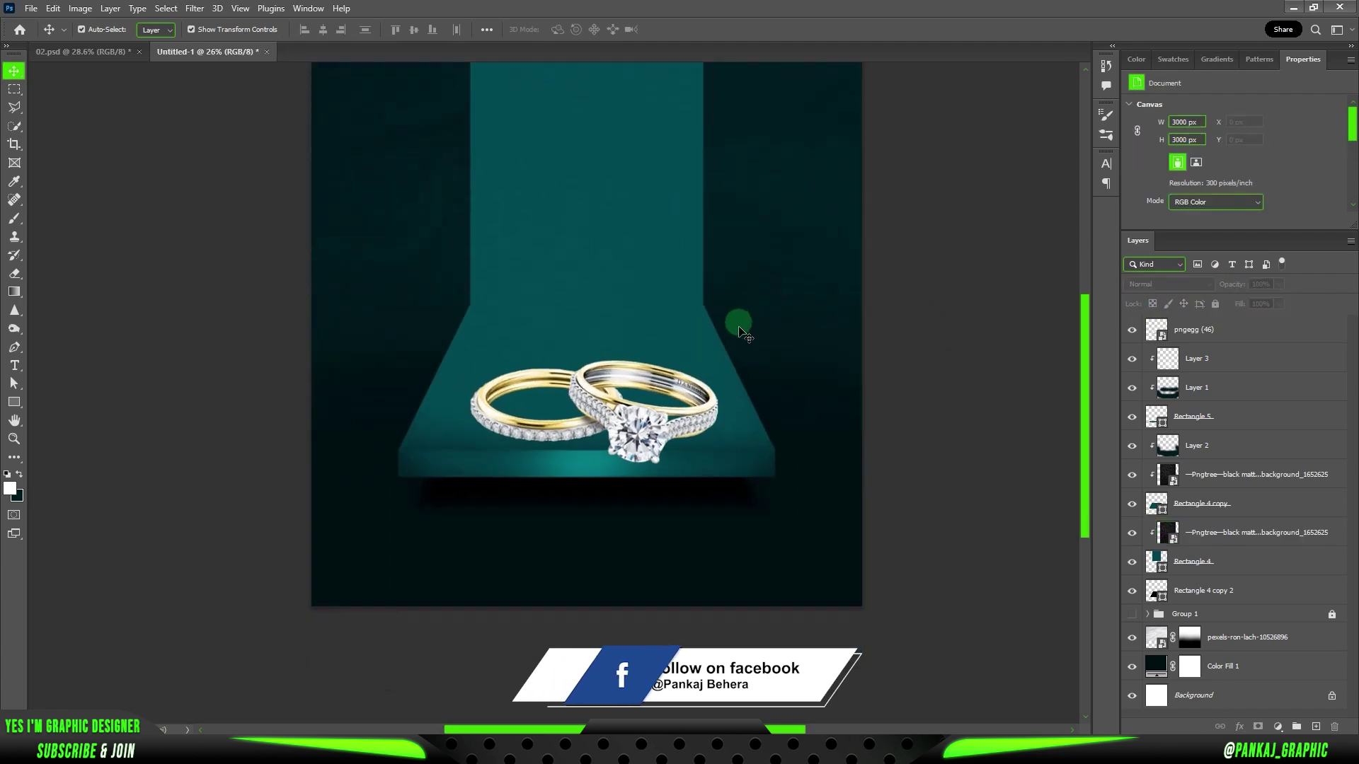
{"action": "scroll", "coordinate": [708, 371], "scroll_direction": "up", "scroll_amount": 2}
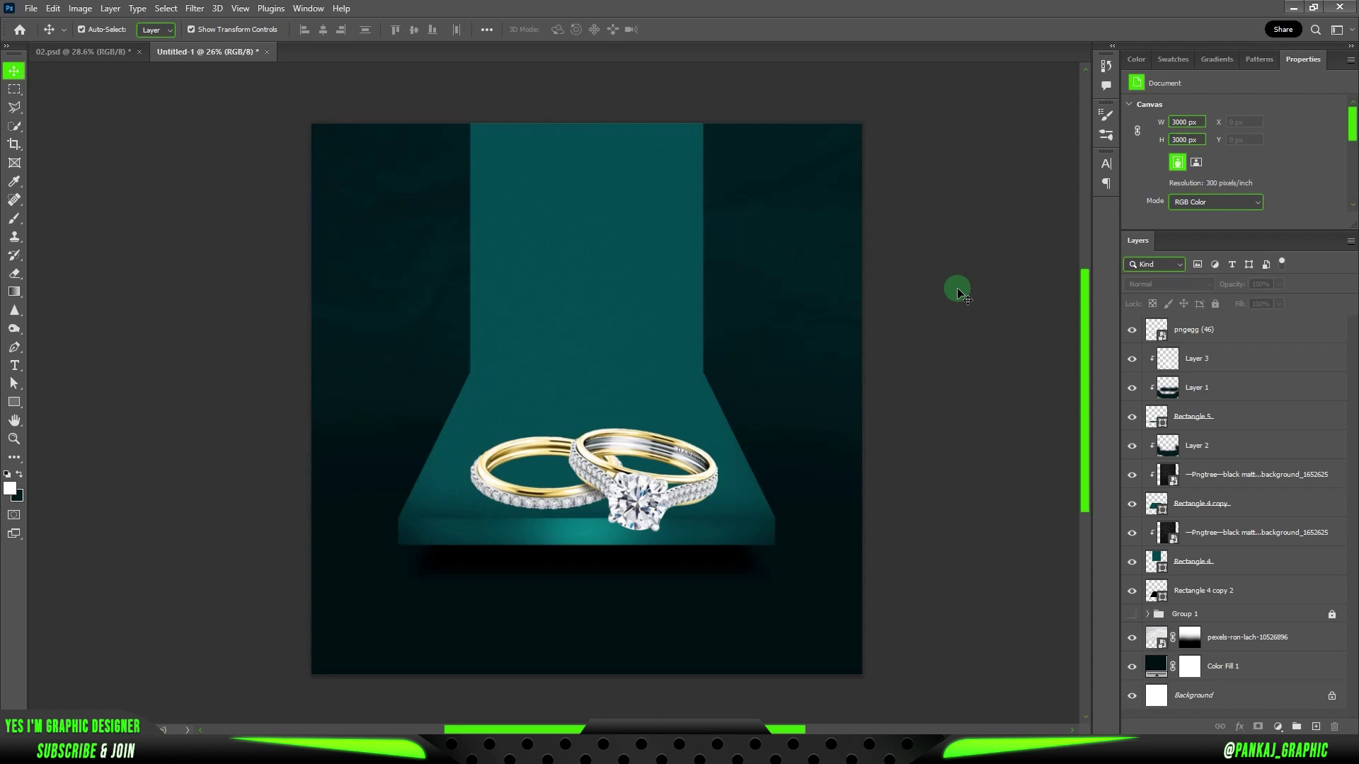
{"action": "left_click", "coordinate": [692, 572]}
{"action": "key", "text": "ctrl+t"}
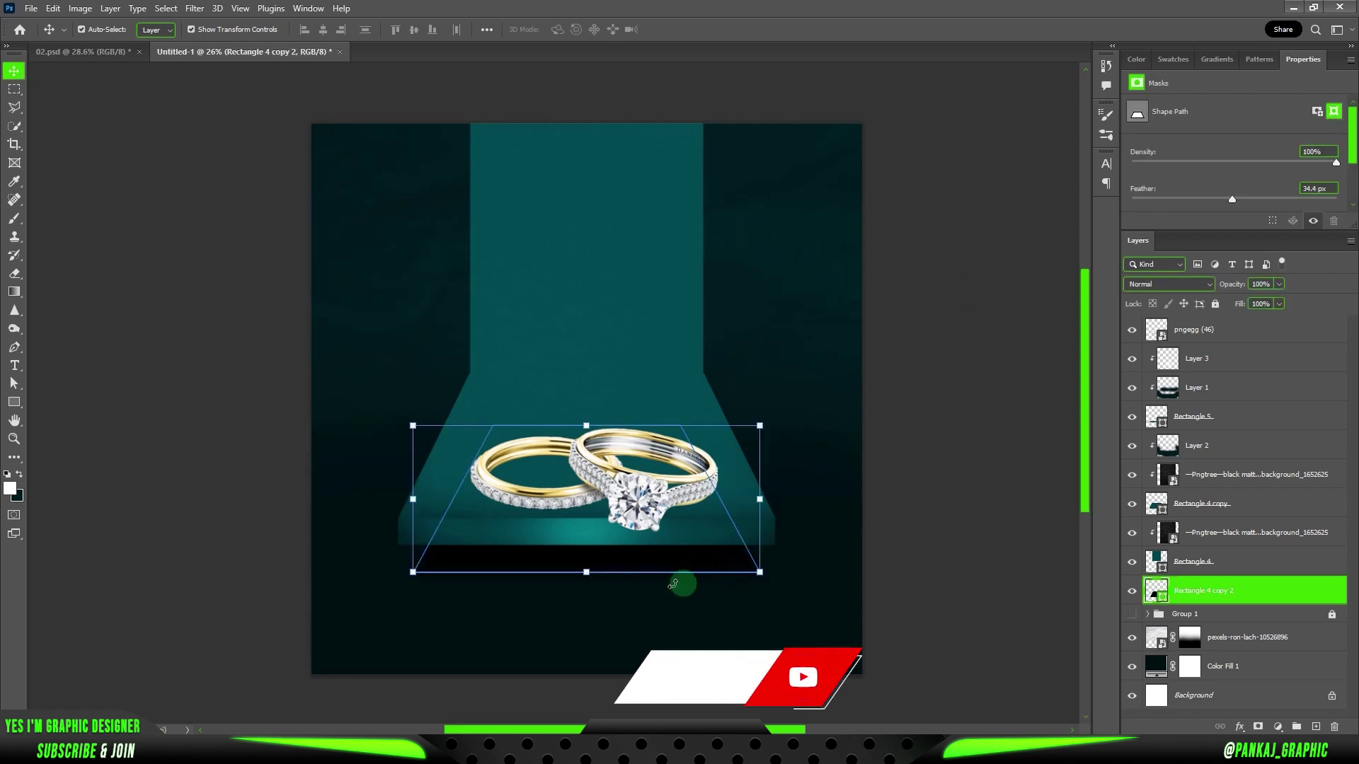
Step: Stretch the Rectangle 4 copy 2 shadow slightly downward, then select the pngegg (46) rings
{"action": "left_click_drag", "start_coordinate": [586, 566], "coordinate": [593, 577]}
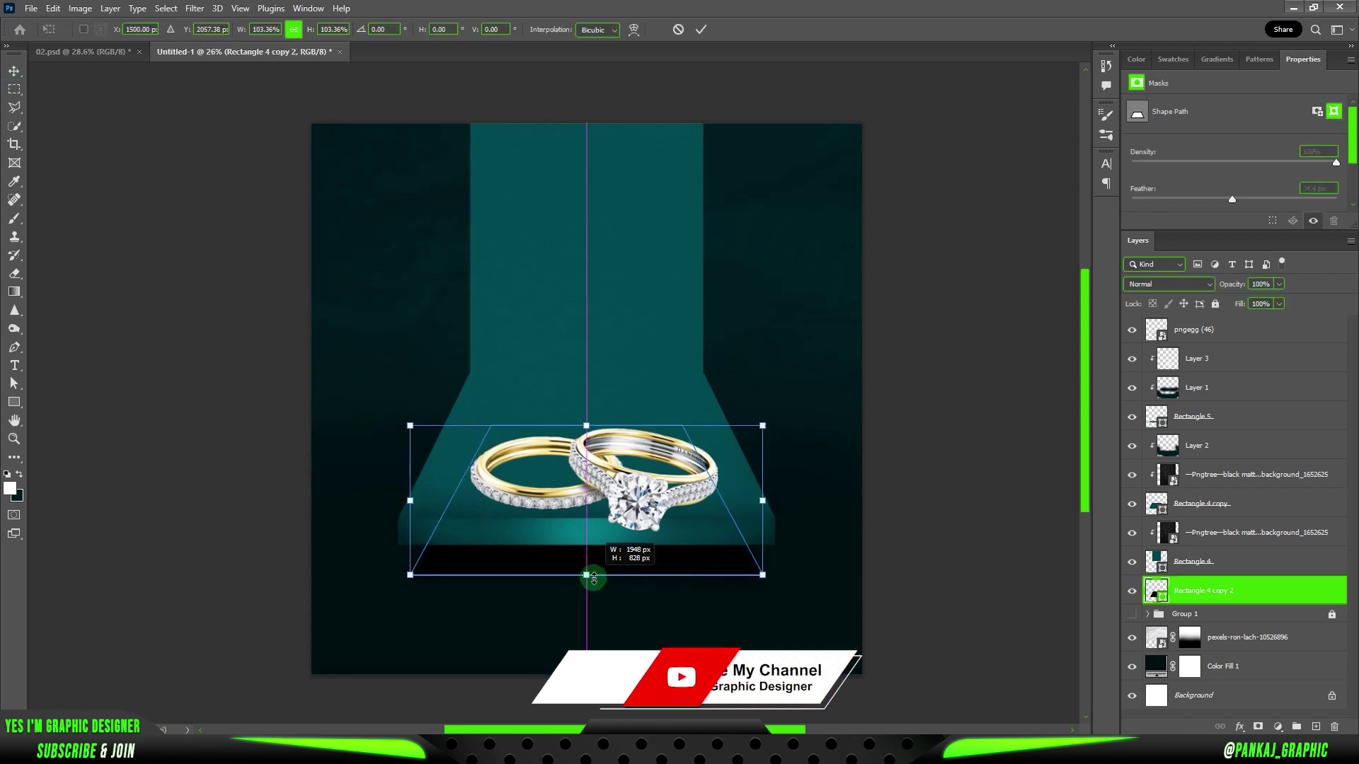
{"action": "left_click", "coordinate": [701, 29]}
{"action": "left_click", "coordinate": [933, 190]}
{"action": "left_click", "coordinate": [648, 506]}
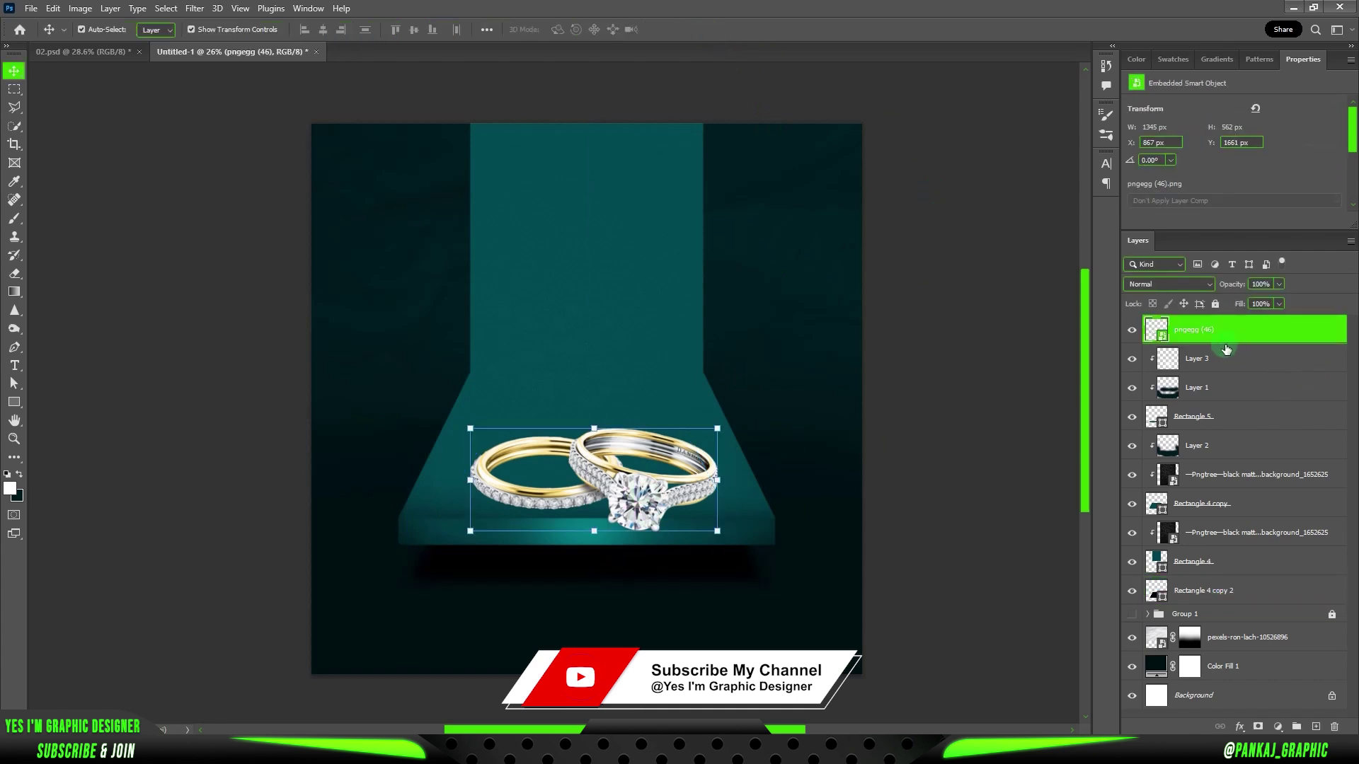
Step: Create Layer 4 filled with black in the shape of the rings' outline
{"action": "left_click", "coordinate": [1157, 330], "text": "ctrl"}
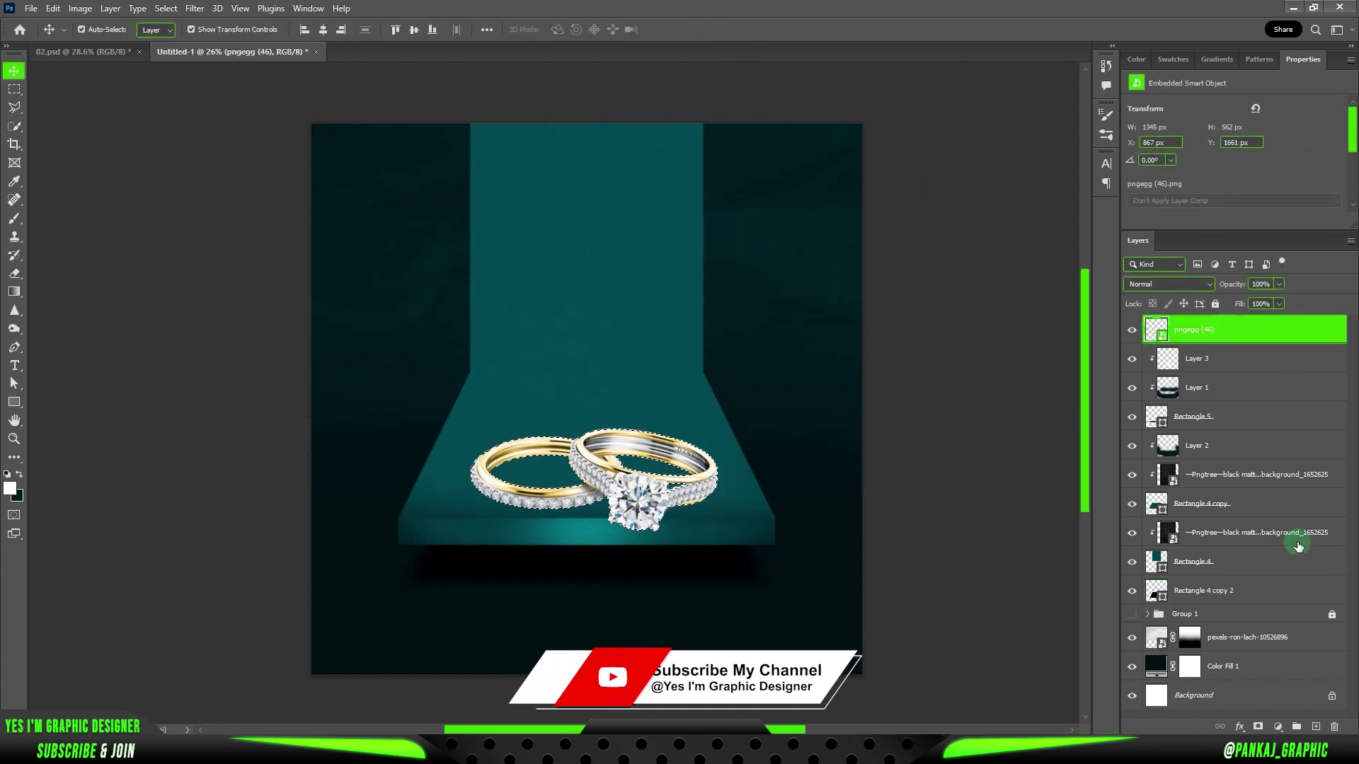
{"action": "key", "text": "ctrl+shift+alt+n"}
{"action": "left_click", "coordinate": [15, 220]}
{"action": "left_click", "coordinate": [19, 474]}
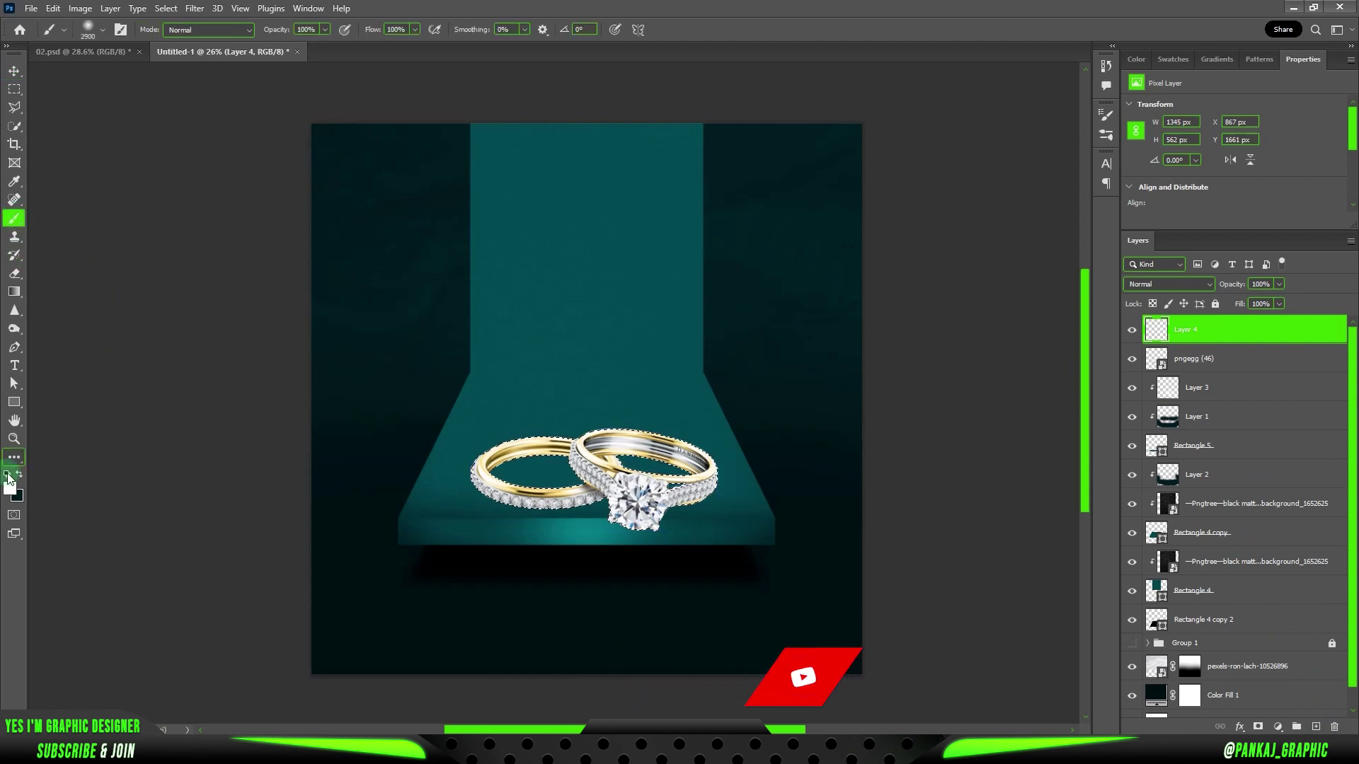
{"action": "left_click", "coordinate": [10, 490]}
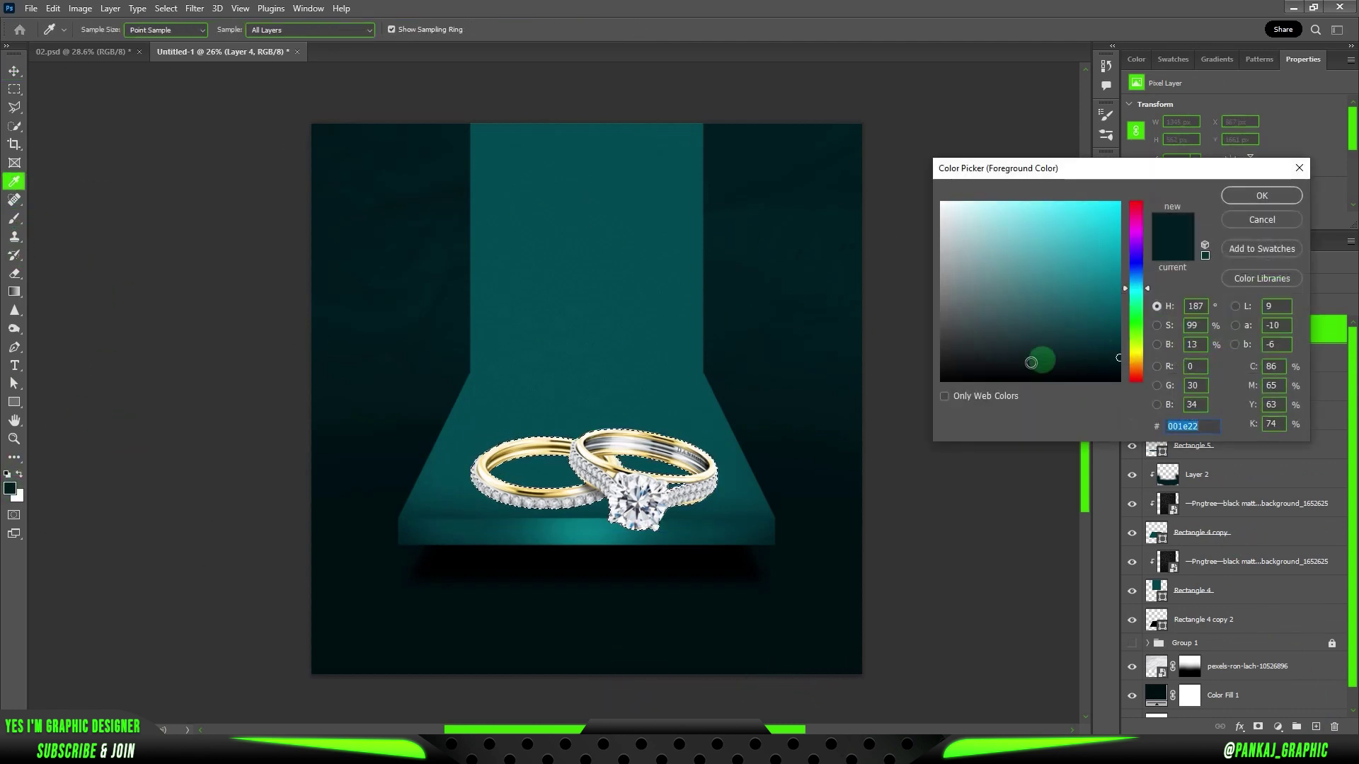
{"action": "left_click", "coordinate": [1247, 193]}
{"action": "key", "text": "bracketleft"}
{"action": "key", "text": "bracketleft"}
{"action": "key", "text": "bracketleft"}
{"action": "left_click_drag", "start_coordinate": [574, 453], "coordinate": [526, 472]}
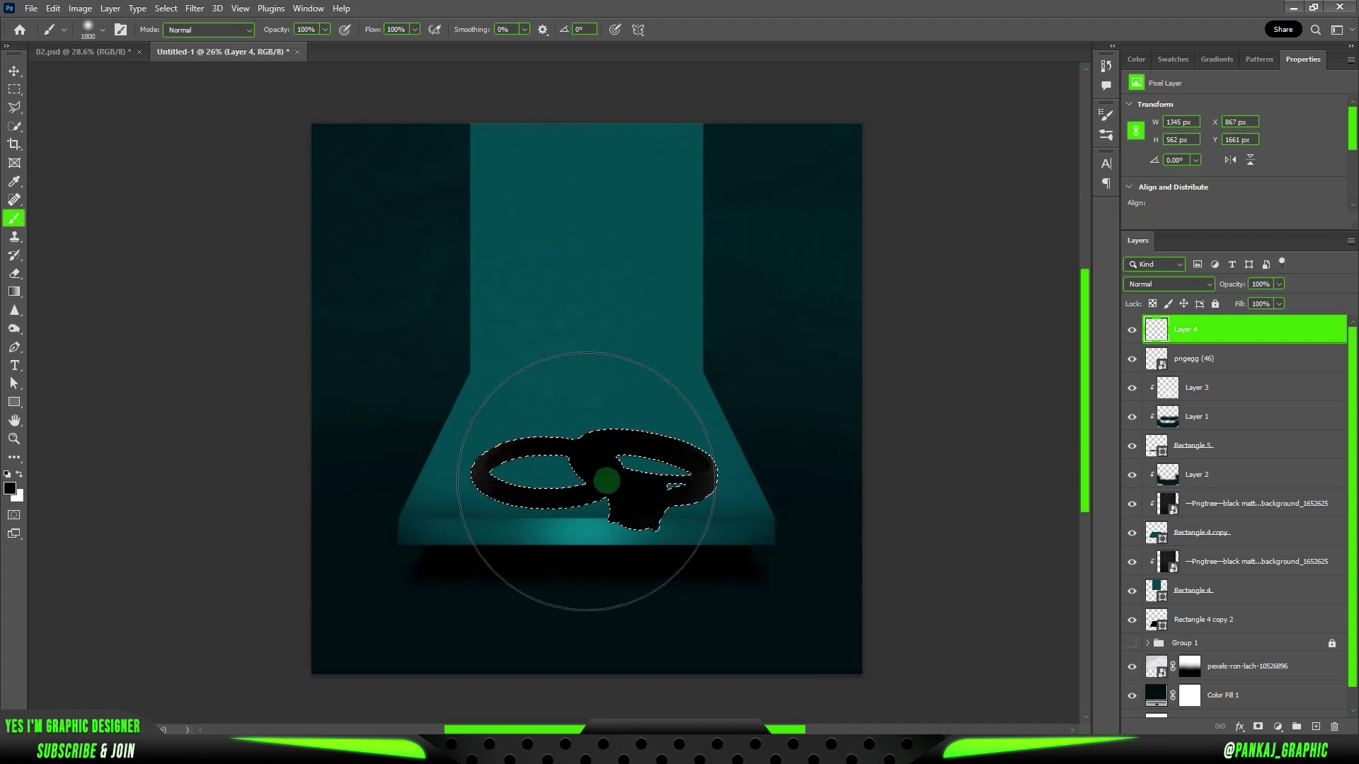
{"action": "key", "text": "ctrl+d"}
Step: Move Layer 4 below the rings, stretch it downward, and lower its opacity
{"action": "key", "text": "v"}
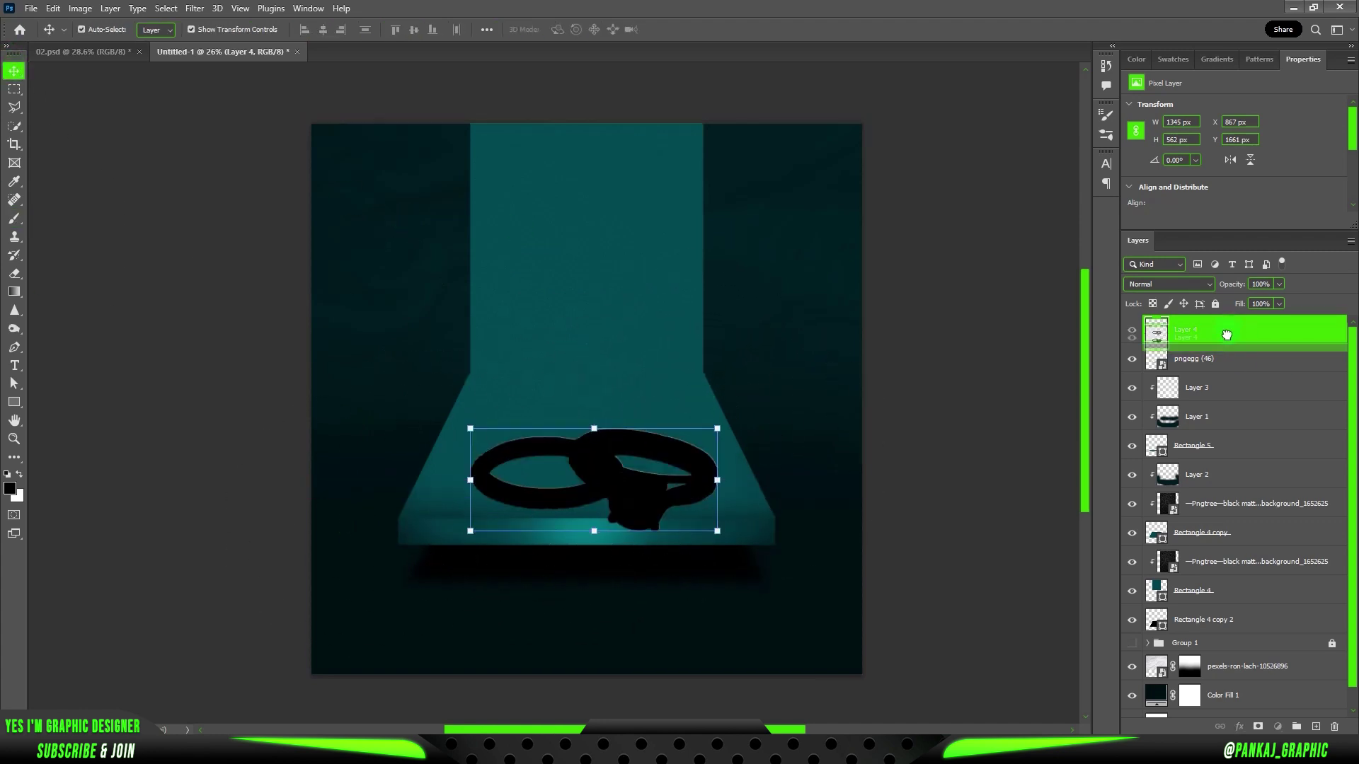
{"action": "left_click_drag", "start_coordinate": [1229, 332], "coordinate": [1211, 380]}
{"action": "left_click_drag", "start_coordinate": [593, 531], "coordinate": [591, 545]}
{"action": "left_click_drag", "start_coordinate": [1218, 287], "coordinate": [1198, 288]}
{"action": "left_click", "coordinate": [1210, 284]}
{"action": "left_click", "coordinate": [228, 63]}
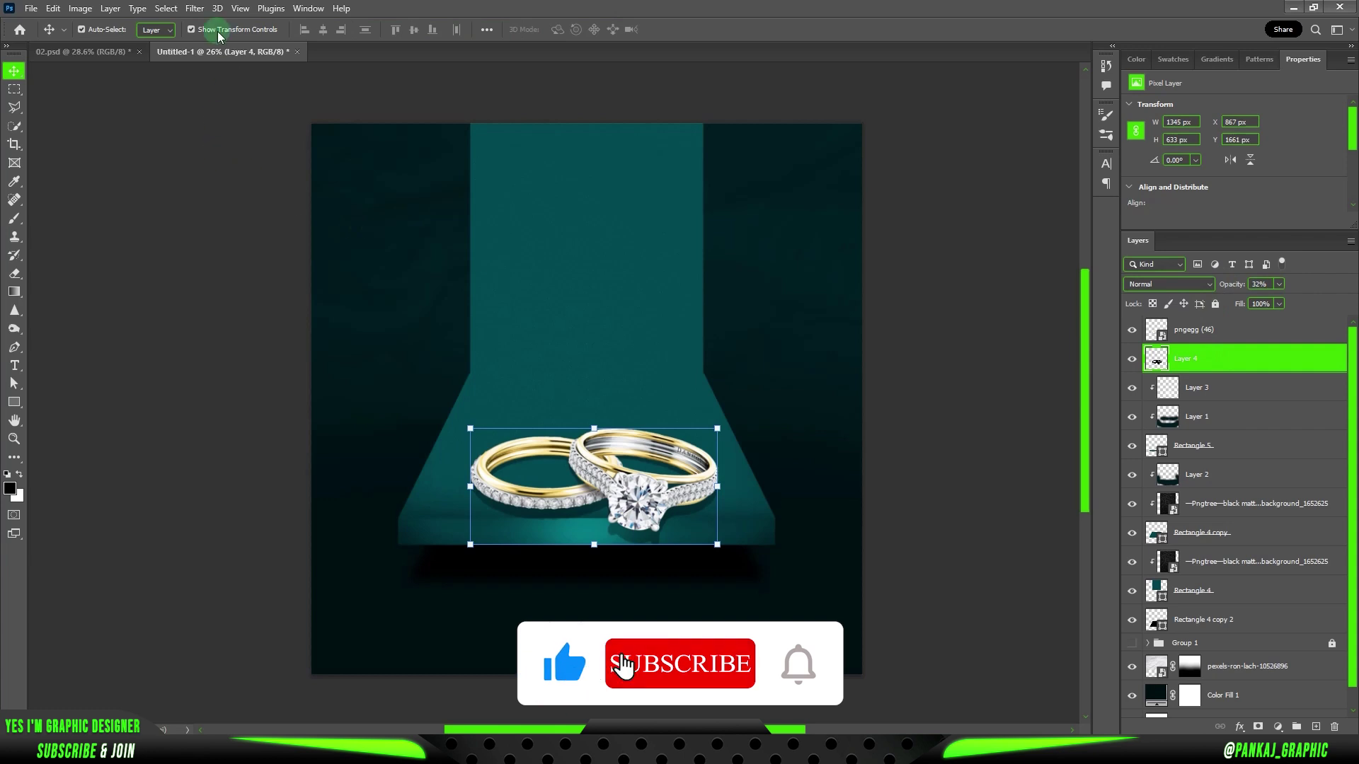
Step: Apply a Gaussian Blur of about 10 px radius to the Layer 4 shadow
{"action": "left_click", "coordinate": [195, 8]}
{"action": "left_click", "coordinate": [399, 242]}
{"action": "left_click", "coordinate": [846, 322]}
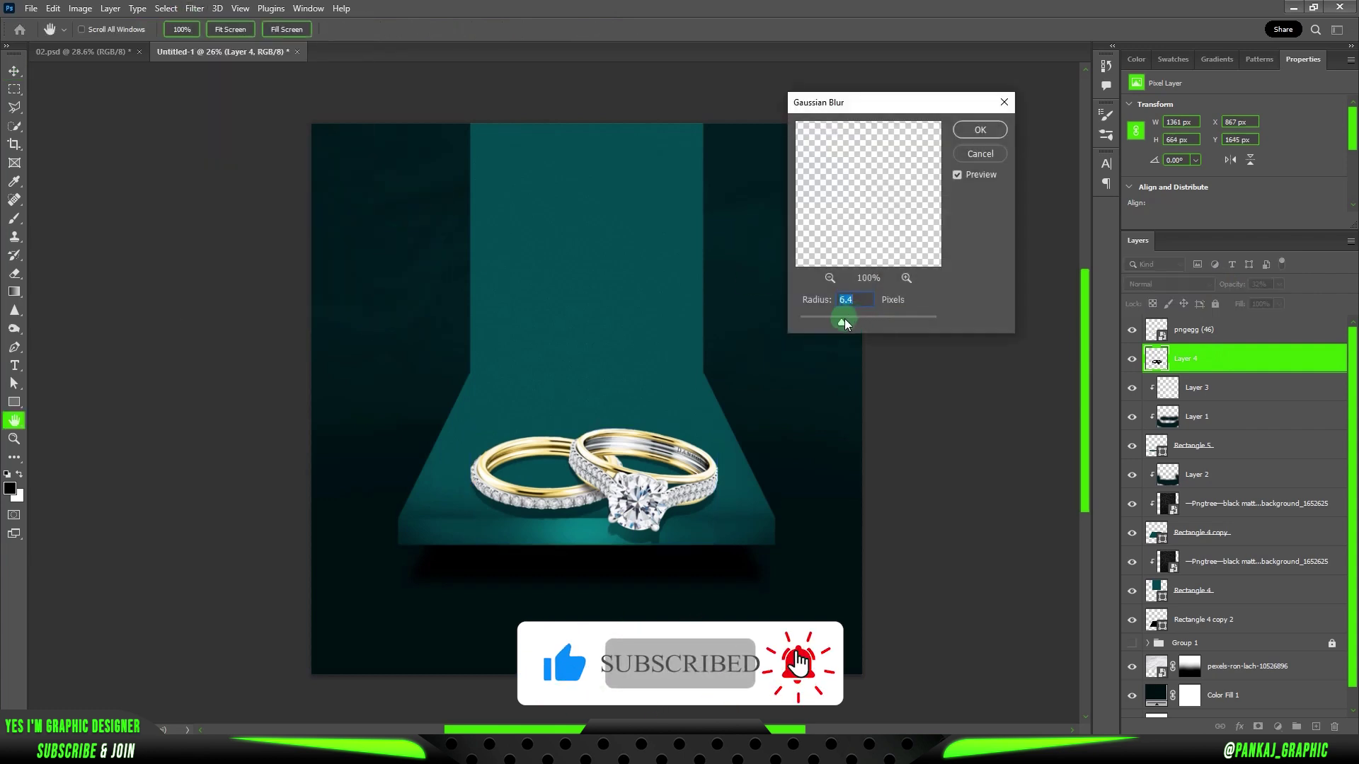
{"action": "left_click_drag", "start_coordinate": [861, 323], "coordinate": [856, 320]}
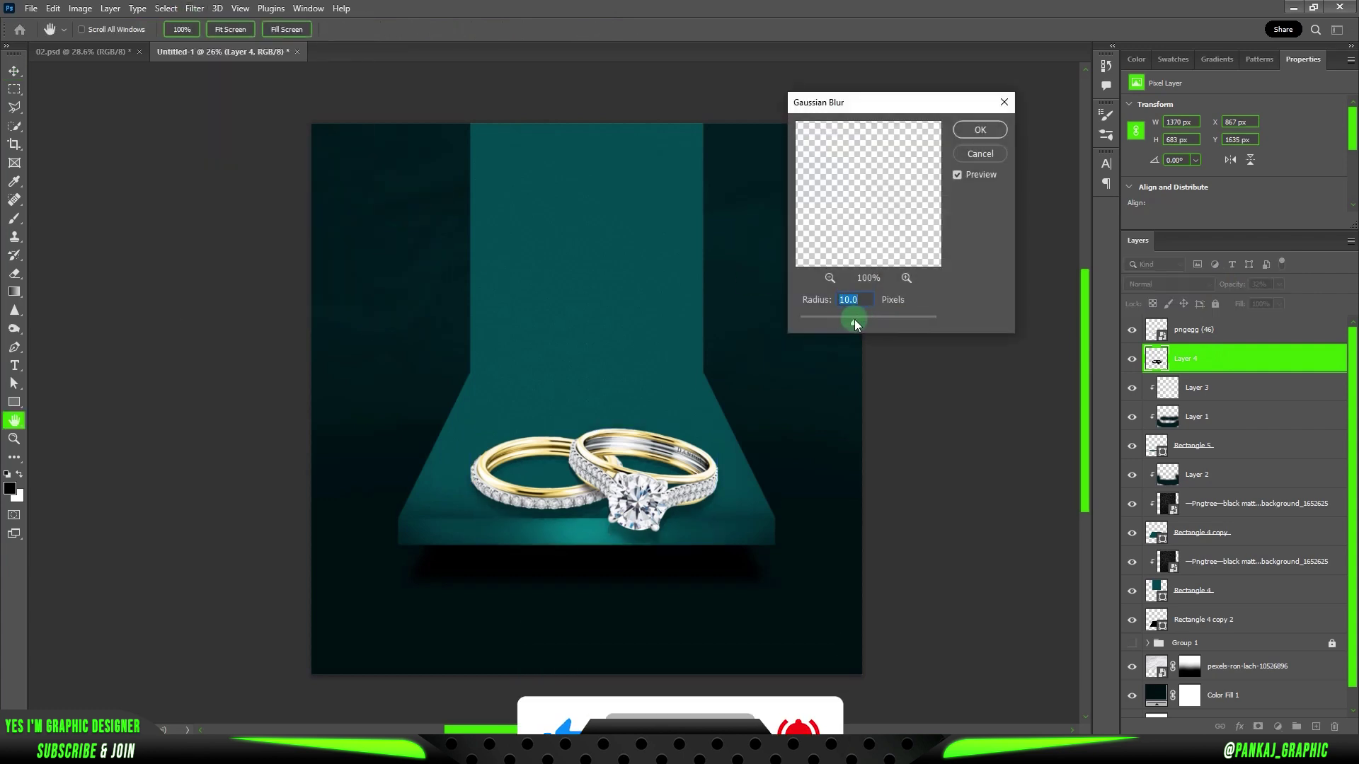
{"action": "left_click", "coordinate": [987, 136]}
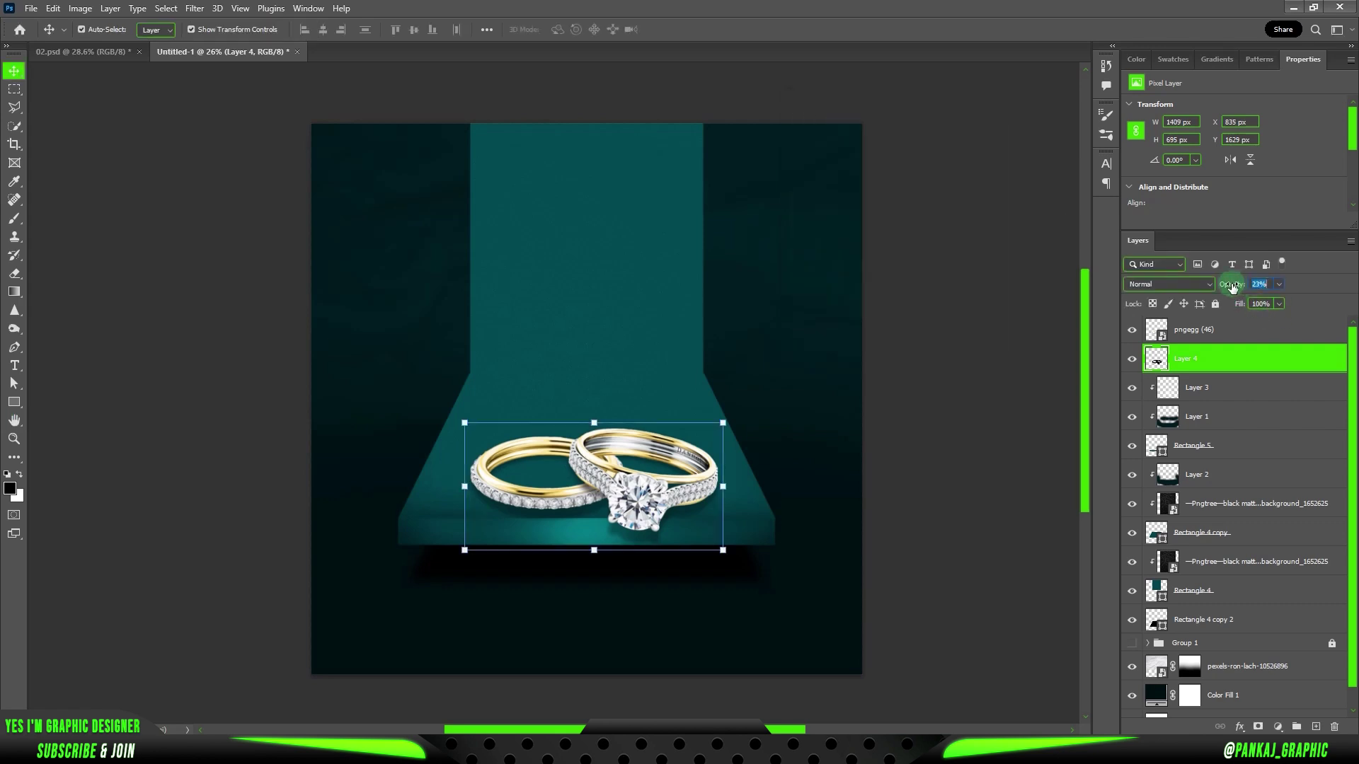
{"action": "left_click", "coordinate": [1020, 312]}
{"action": "scroll", "coordinate": [460, 380], "scroll_direction": "down", "scroll_amount": 2}
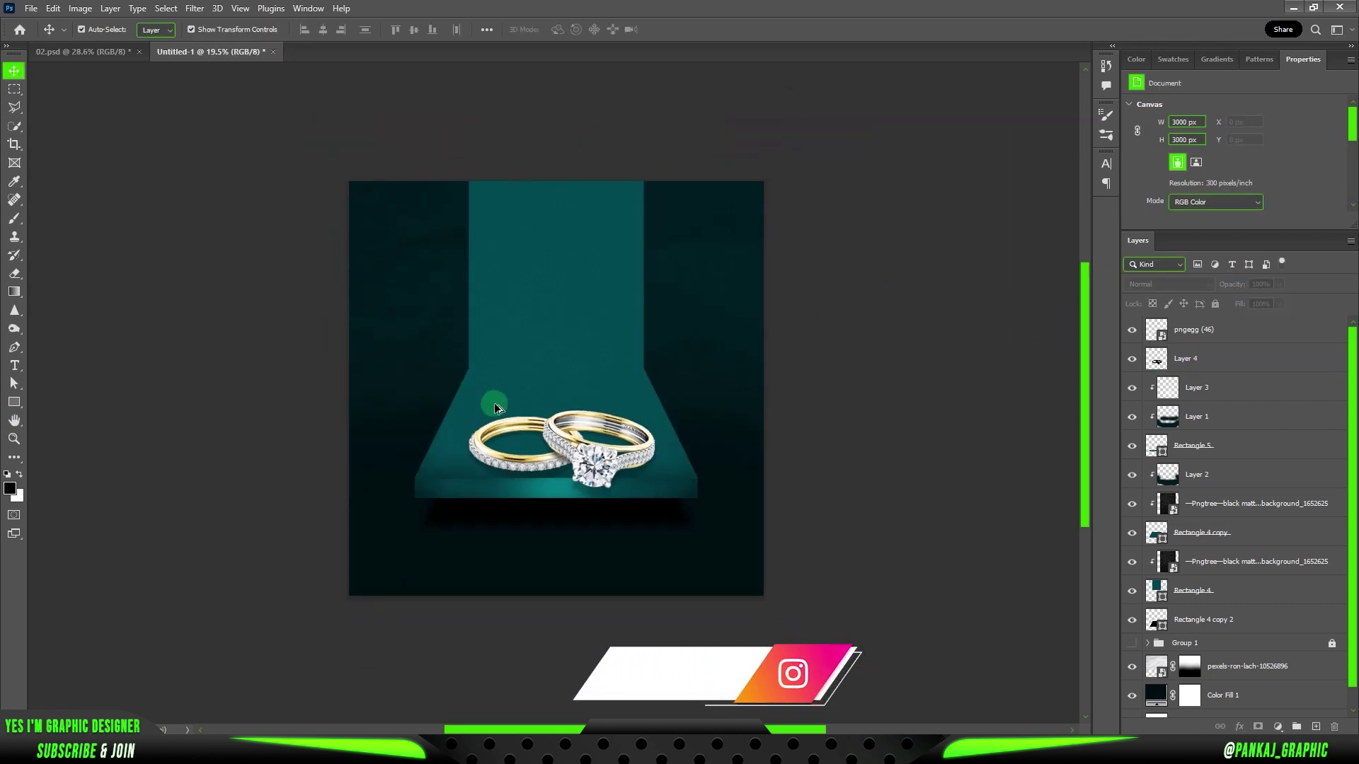
Step: Select the pngegg (46) rings and raise their Brightness/Contrast contrast to 28
{"action": "left_click", "coordinate": [1186, 358]}
{"action": "left_click", "coordinate": [1194, 329], "text": "shift"}
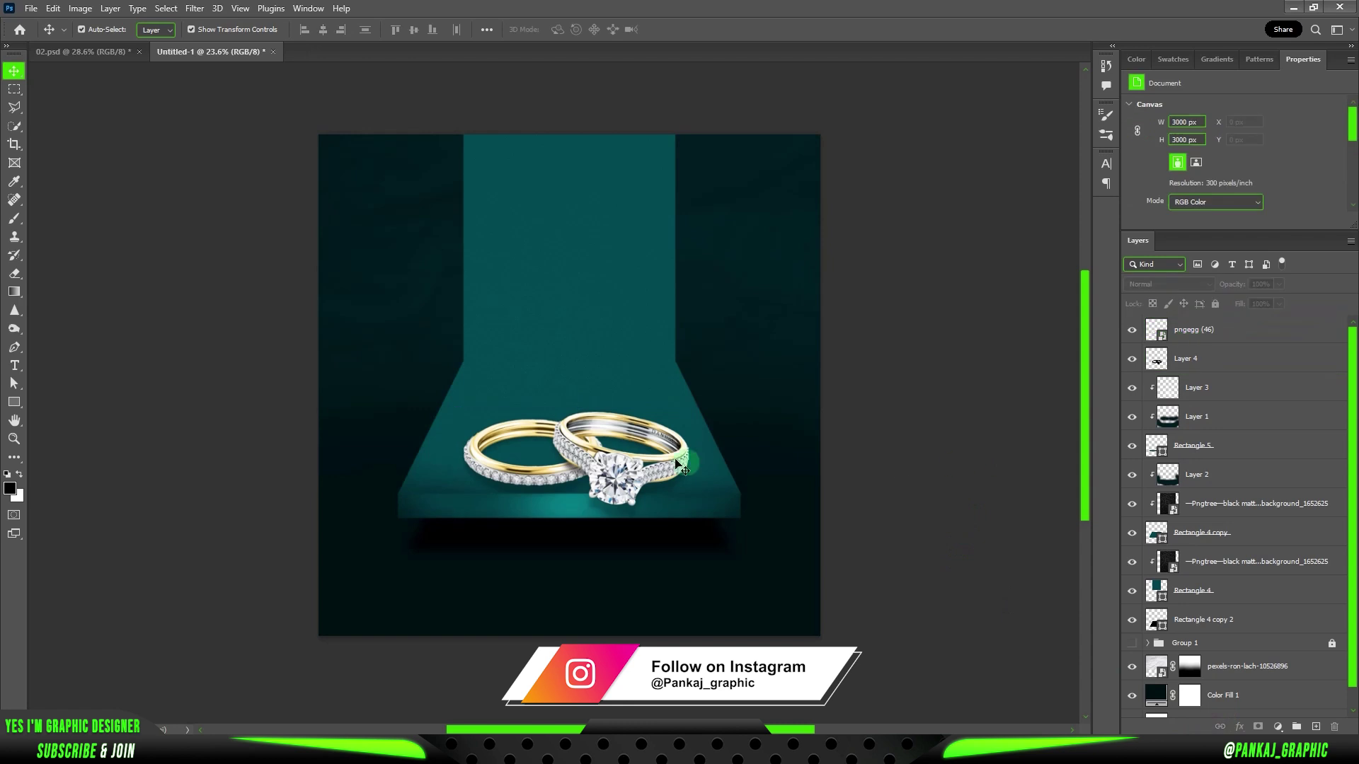
{"action": "left_click", "coordinate": [768, 449]}
{"action": "scroll", "coordinate": [646, 467], "scroll_direction": "down", "scroll_amount": 1}
{"action": "scroll", "coordinate": [645, 467], "scroll_direction": "up", "scroll_amount": 2}
{"action": "left_click", "coordinate": [620, 453]}
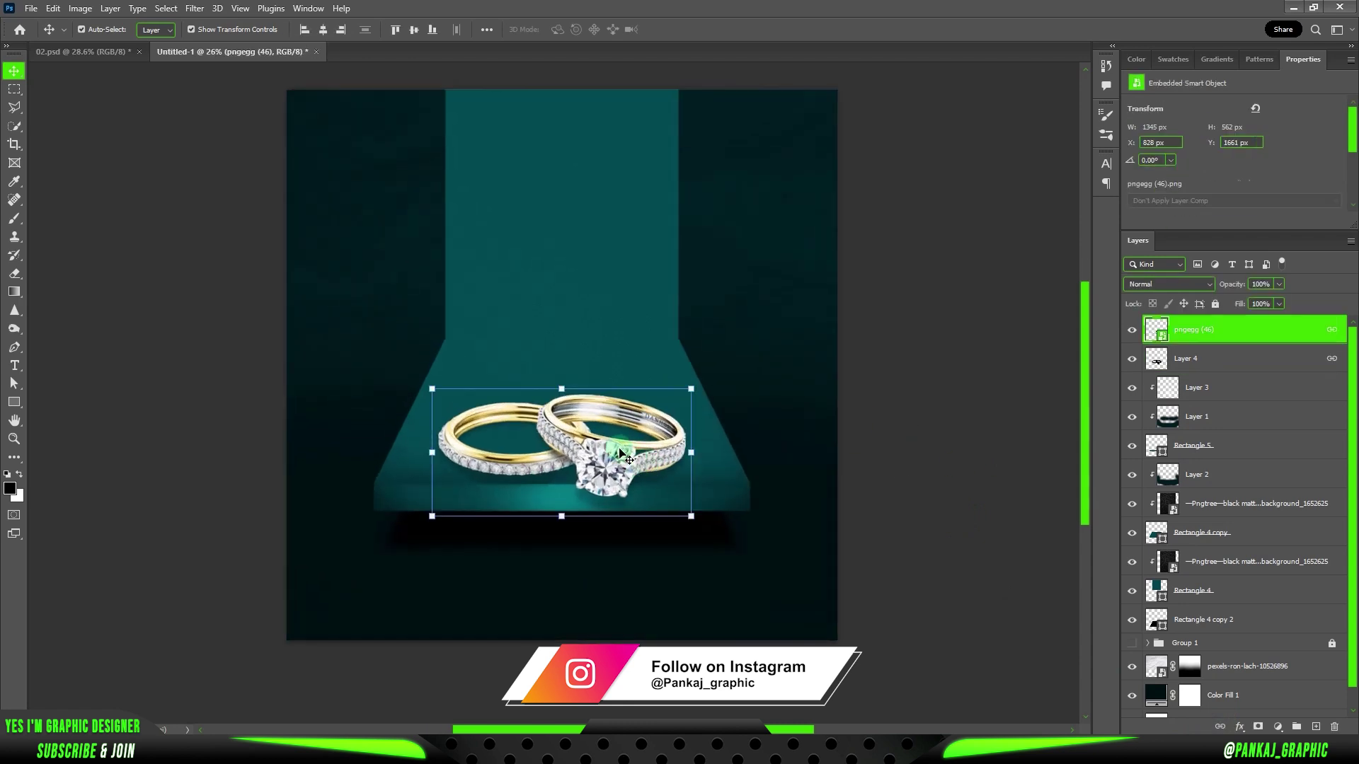
{"action": "left_click", "coordinate": [80, 8]}
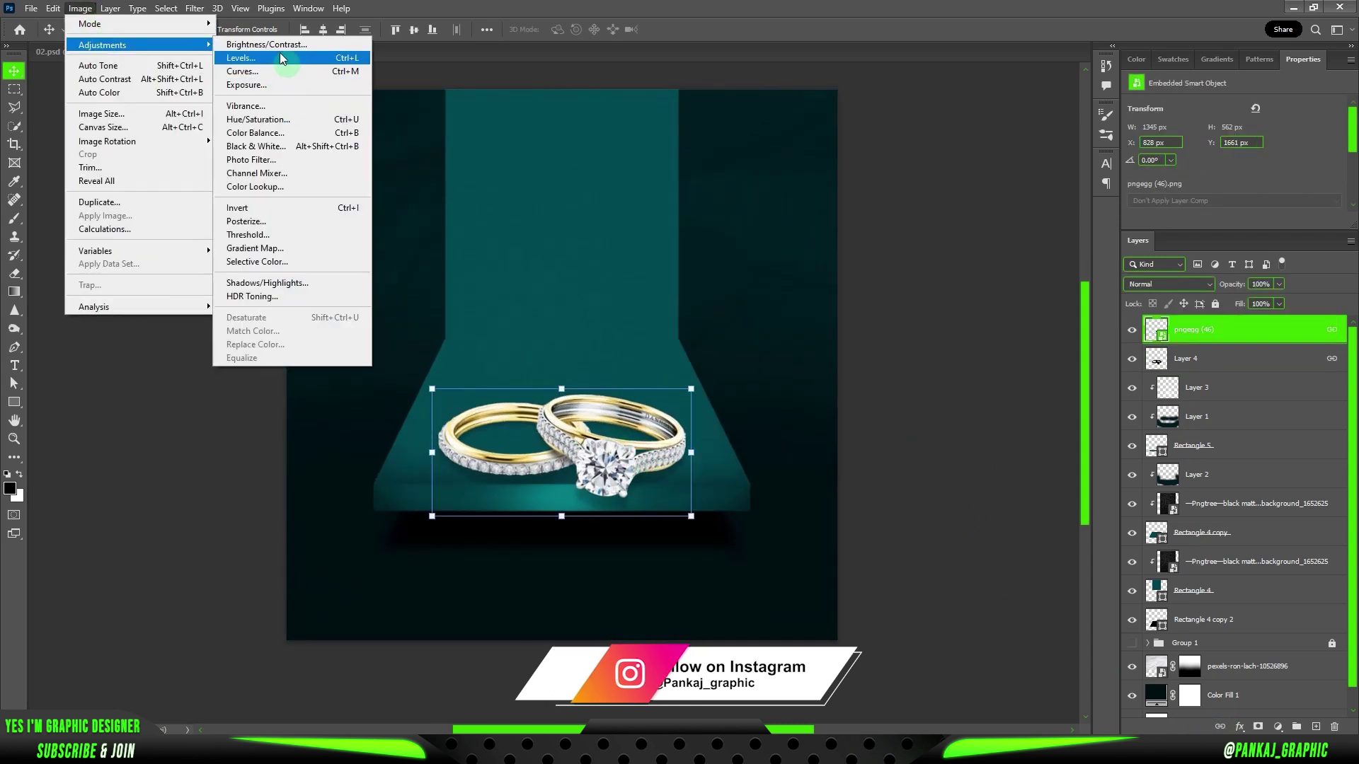
{"action": "left_click", "coordinate": [279, 41]}
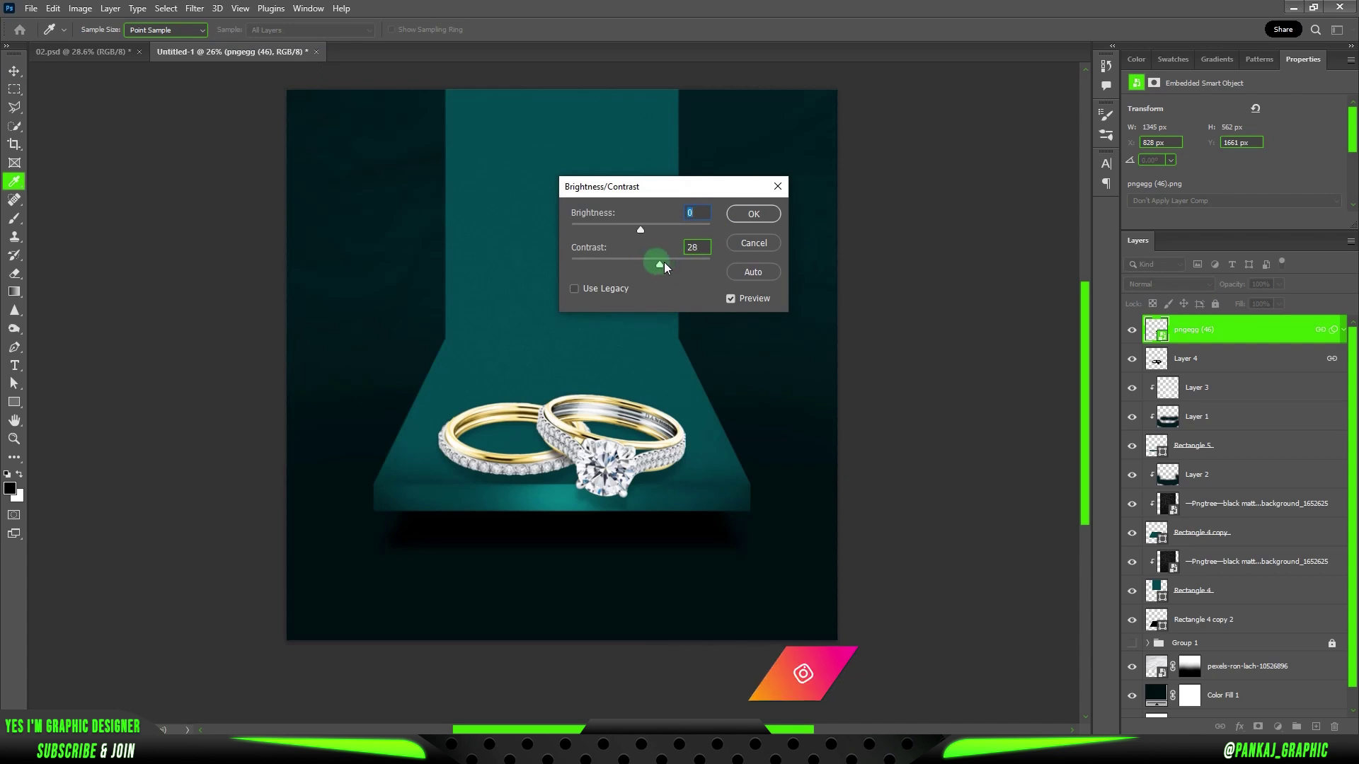
{"action": "left_click_drag", "start_coordinate": [640, 230], "coordinate": [627, 231]}
{"action": "left_click", "coordinate": [753, 213]}
Step: Boost the rings' saturation by +33 with a Hue/Saturation adjustment
{"action": "key", "text": "v"}
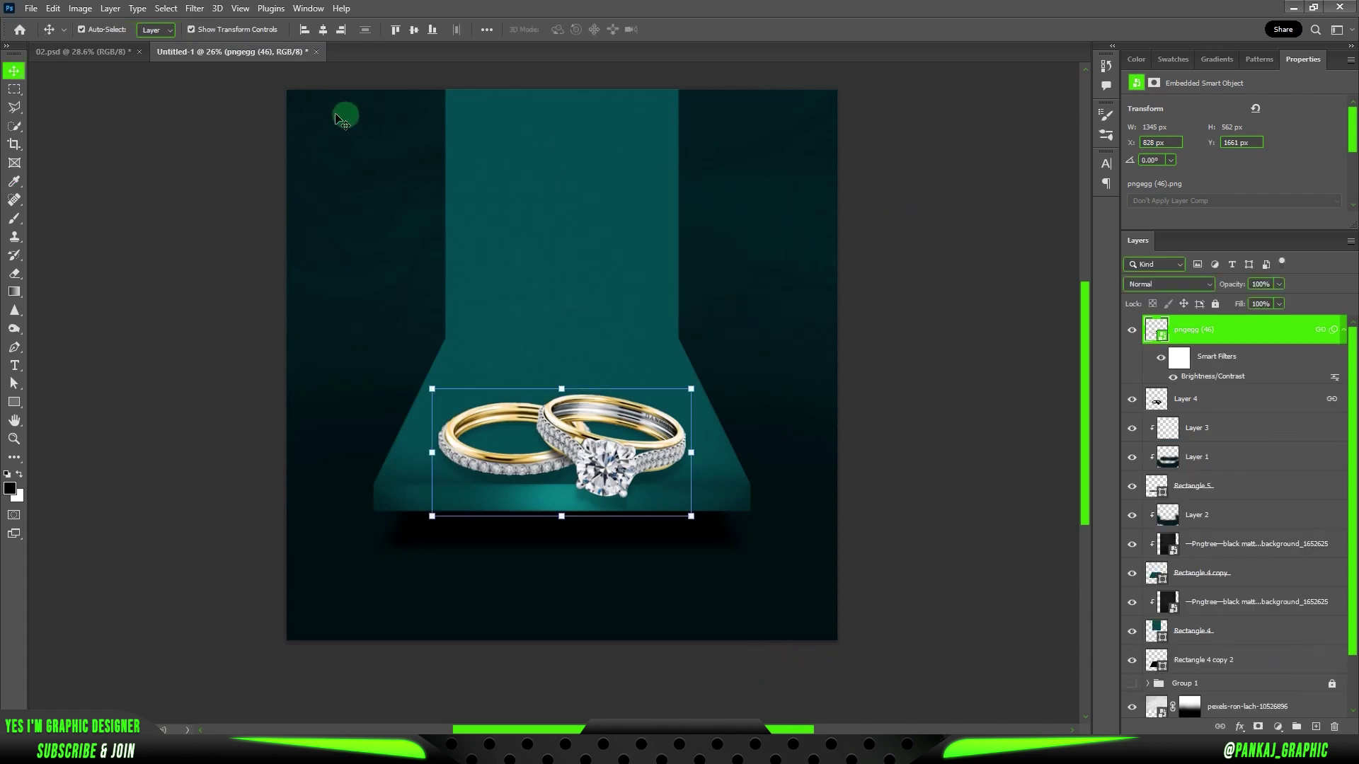
{"action": "left_click", "coordinate": [80, 8]}
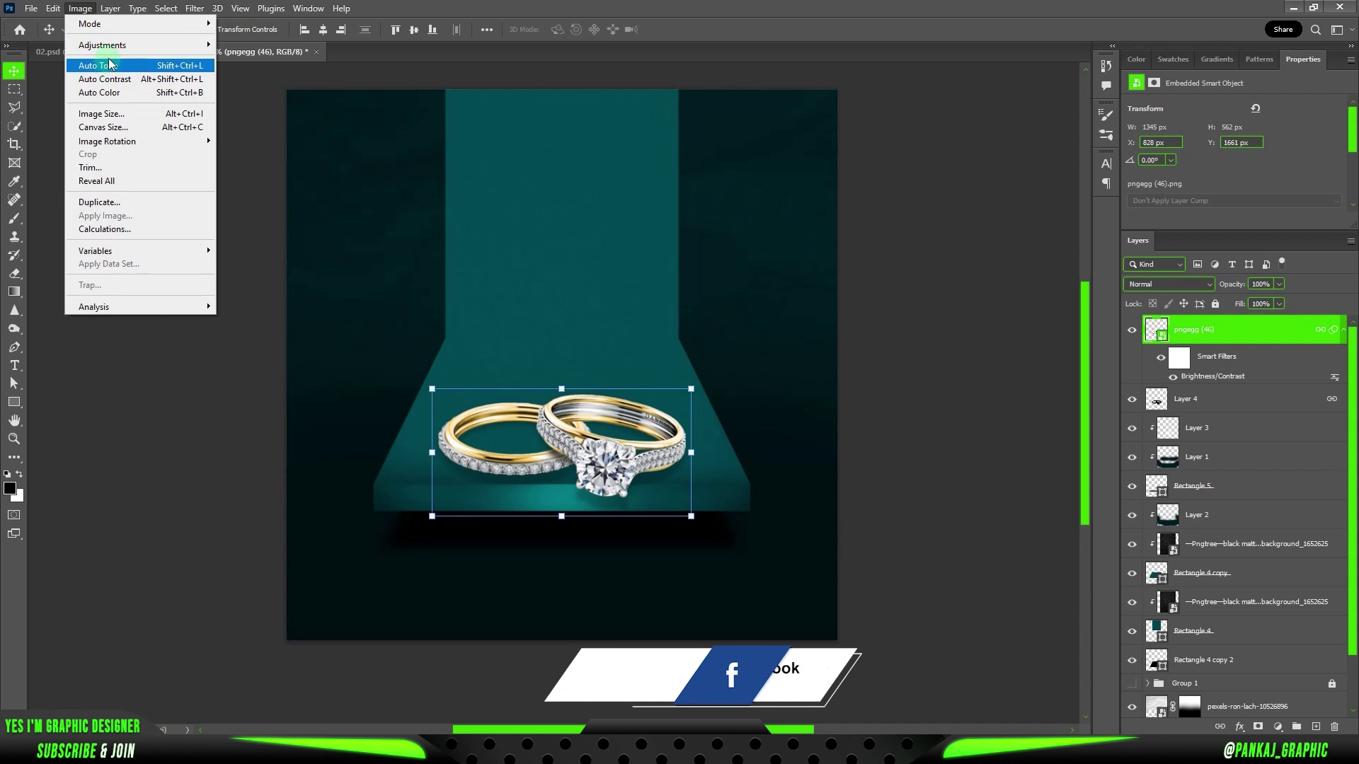
{"action": "left_click", "coordinate": [255, 122]}
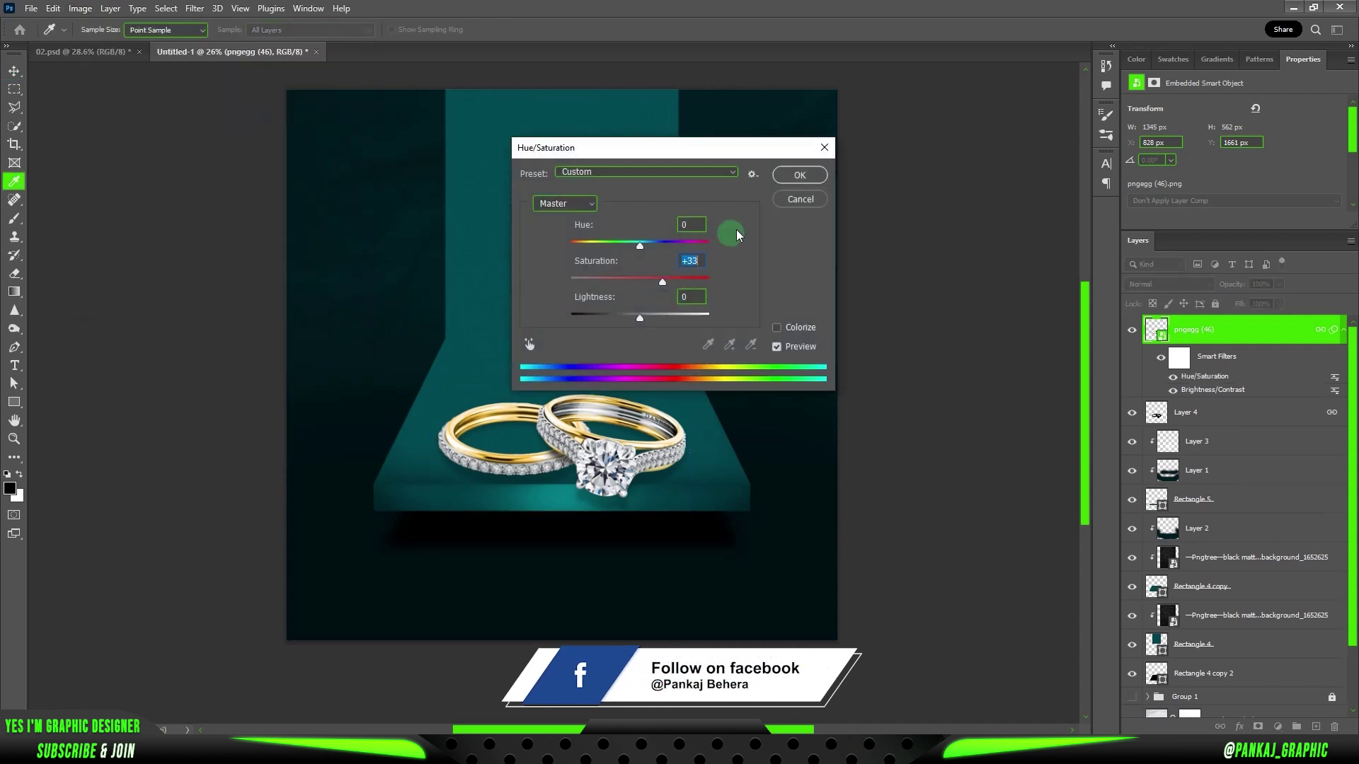
{"action": "left_click", "coordinate": [800, 175]}
{"action": "left_click", "coordinate": [1346, 333]}
{"action": "left_click", "coordinate": [945, 284]}
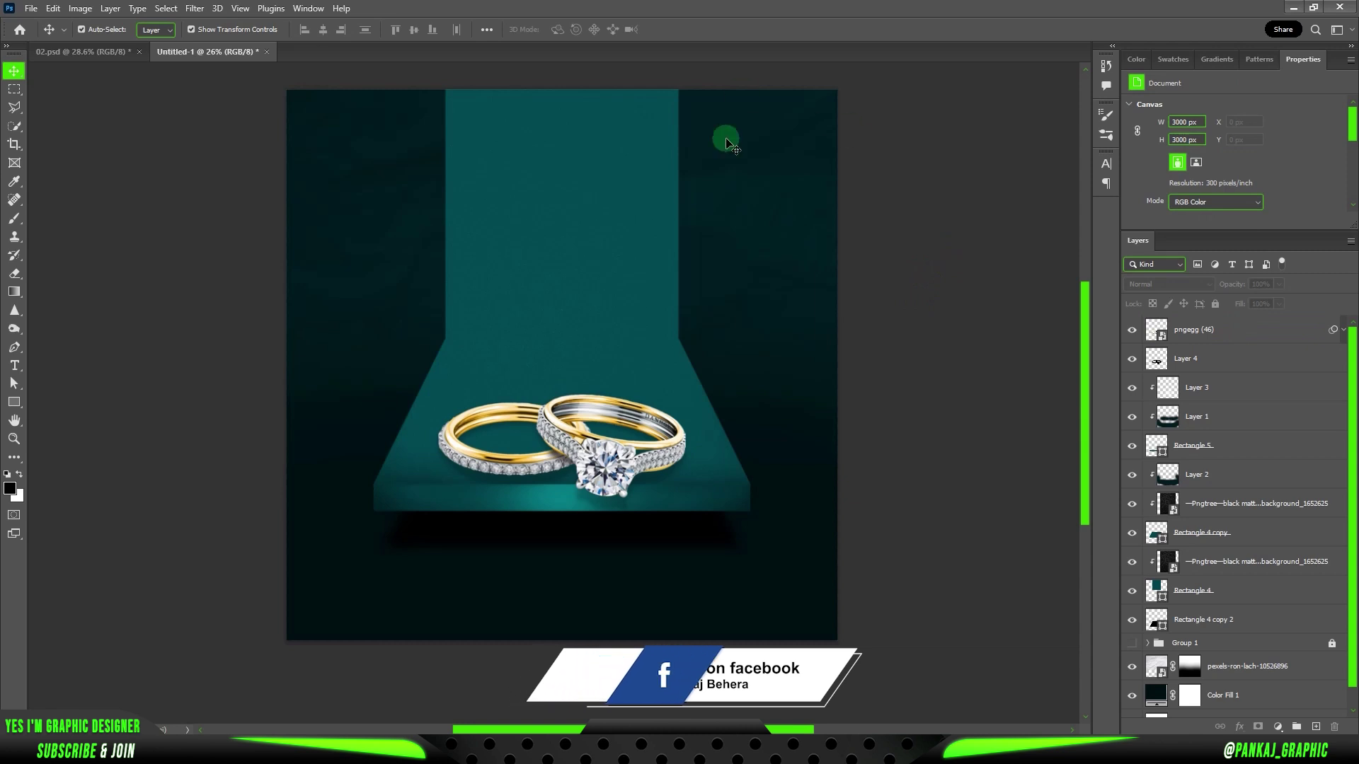
{"action": "scroll", "coordinate": [572, 409], "scroll_direction": "up", "scroll_amount": 1}
{"action": "left_click", "coordinate": [1167, 566]}
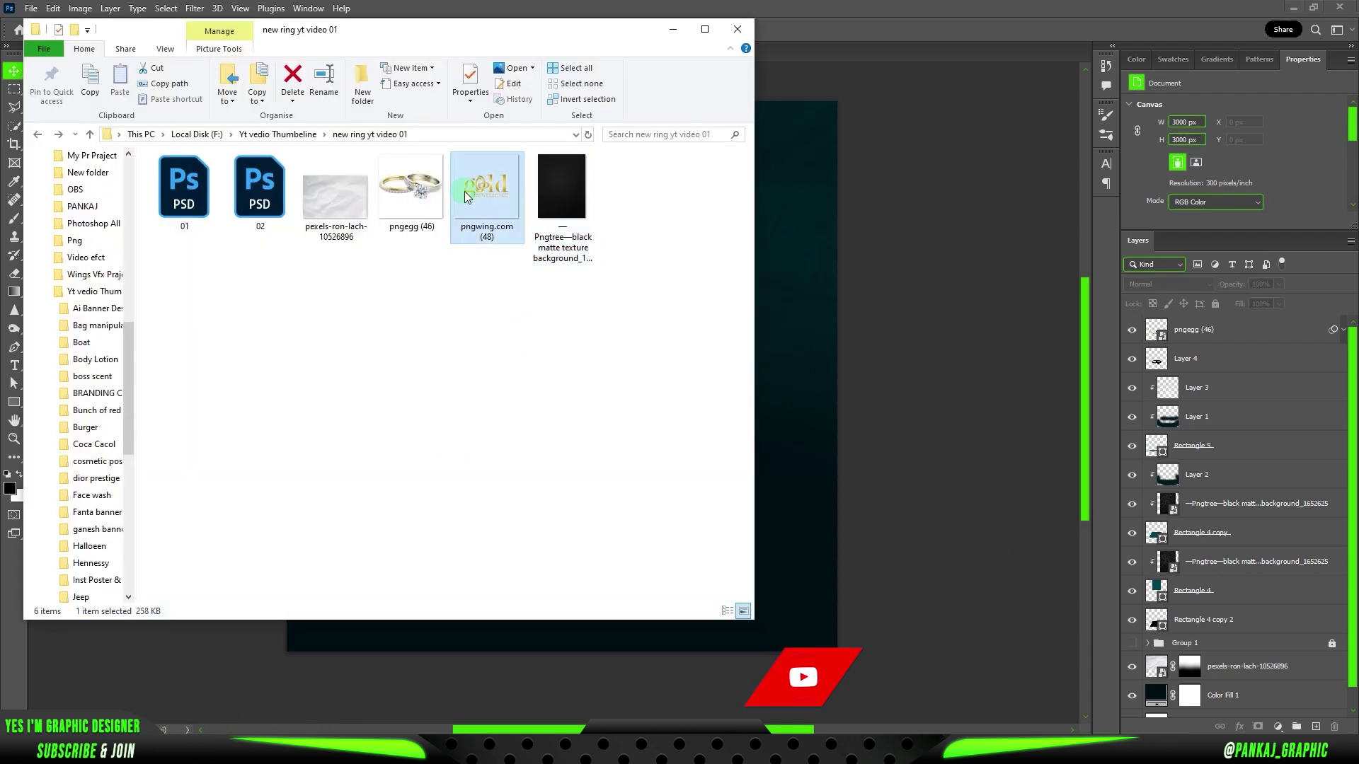
Step: Place the gold JEWELRYSET logo, scaled to about 42%, at the top centre of the poster
{"action": "left_click_drag", "start_coordinate": [486, 191], "coordinate": [783, 510]}
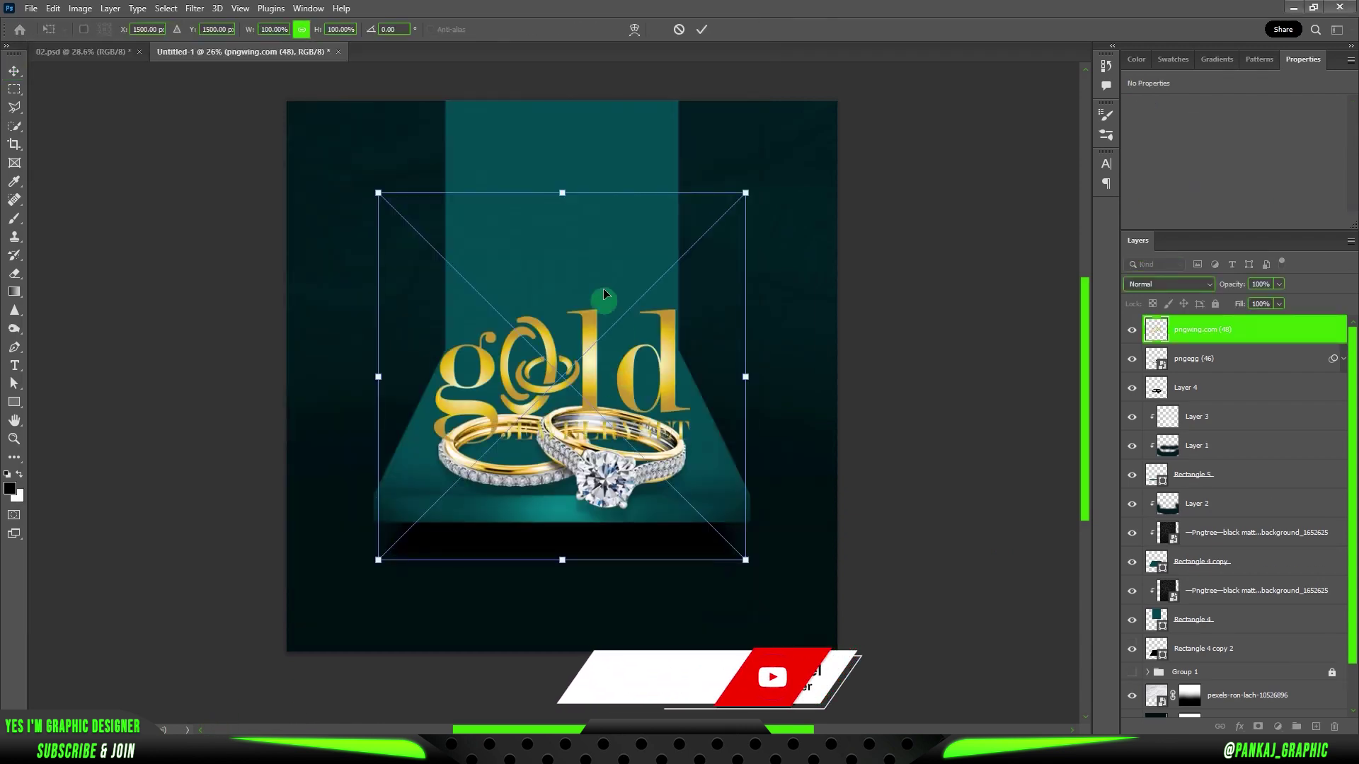
{"action": "left_click_drag", "start_coordinate": [562, 193], "coordinate": [562, 405]}
{"action": "mouse_move", "coordinate": [562, 497]}
{"action": "left_mouse_down"}
{"action": "mouse_move", "coordinate": [756, 614]}
{"action": "mouse_move", "coordinate": [565, 174]}
{"action": "left_mouse_up"}
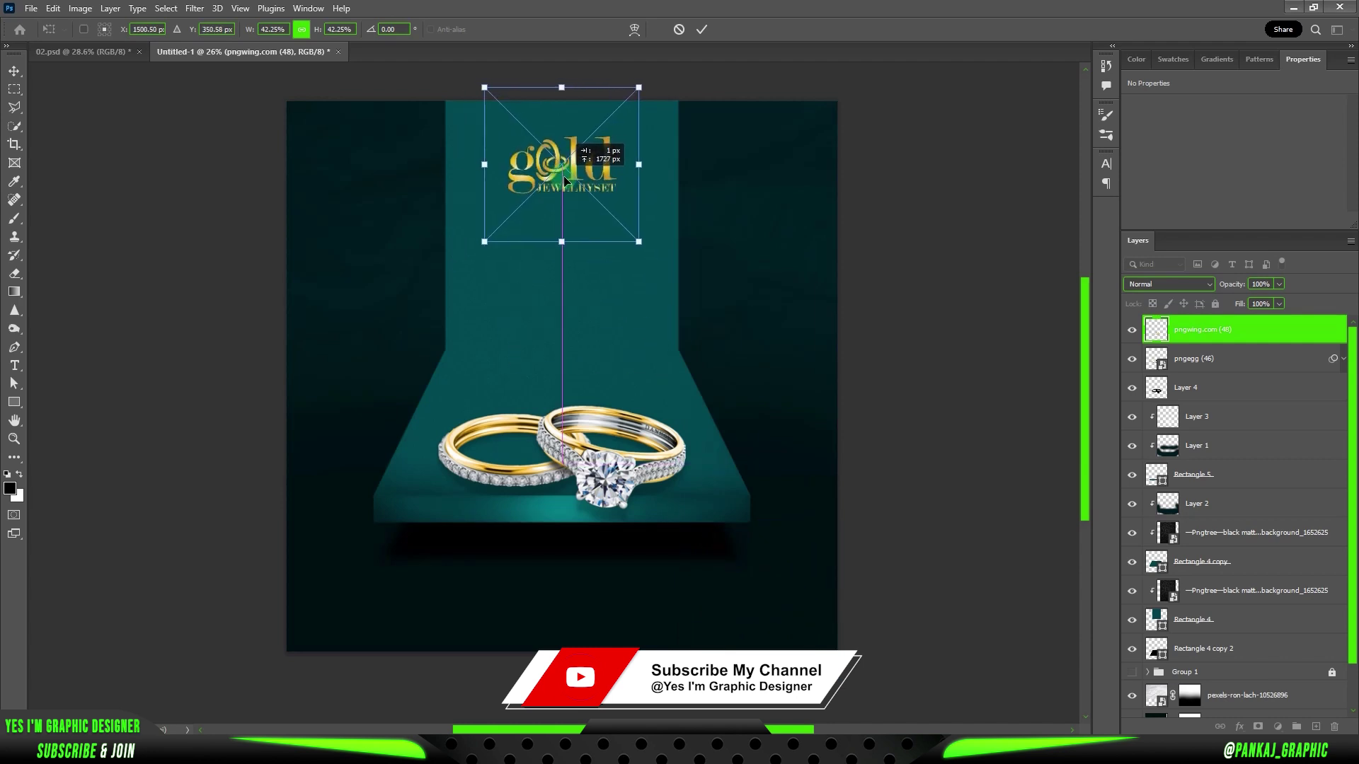
{"action": "key", "text": "Return"}
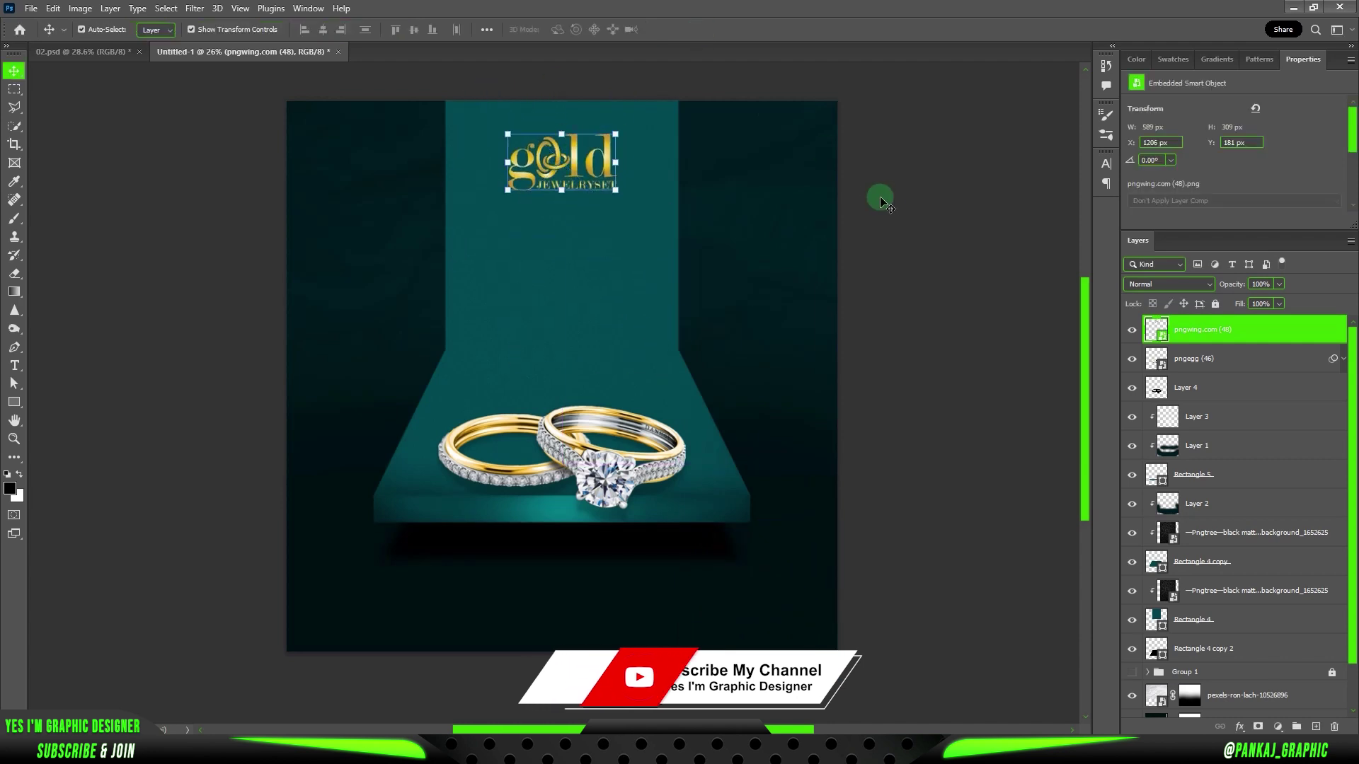
Step: Give the logo layer a soft 26% Multiply drop shadow
{"action": "left_click", "coordinate": [1196, 330]}
{"action": "right_click", "coordinate": [1200, 332]}
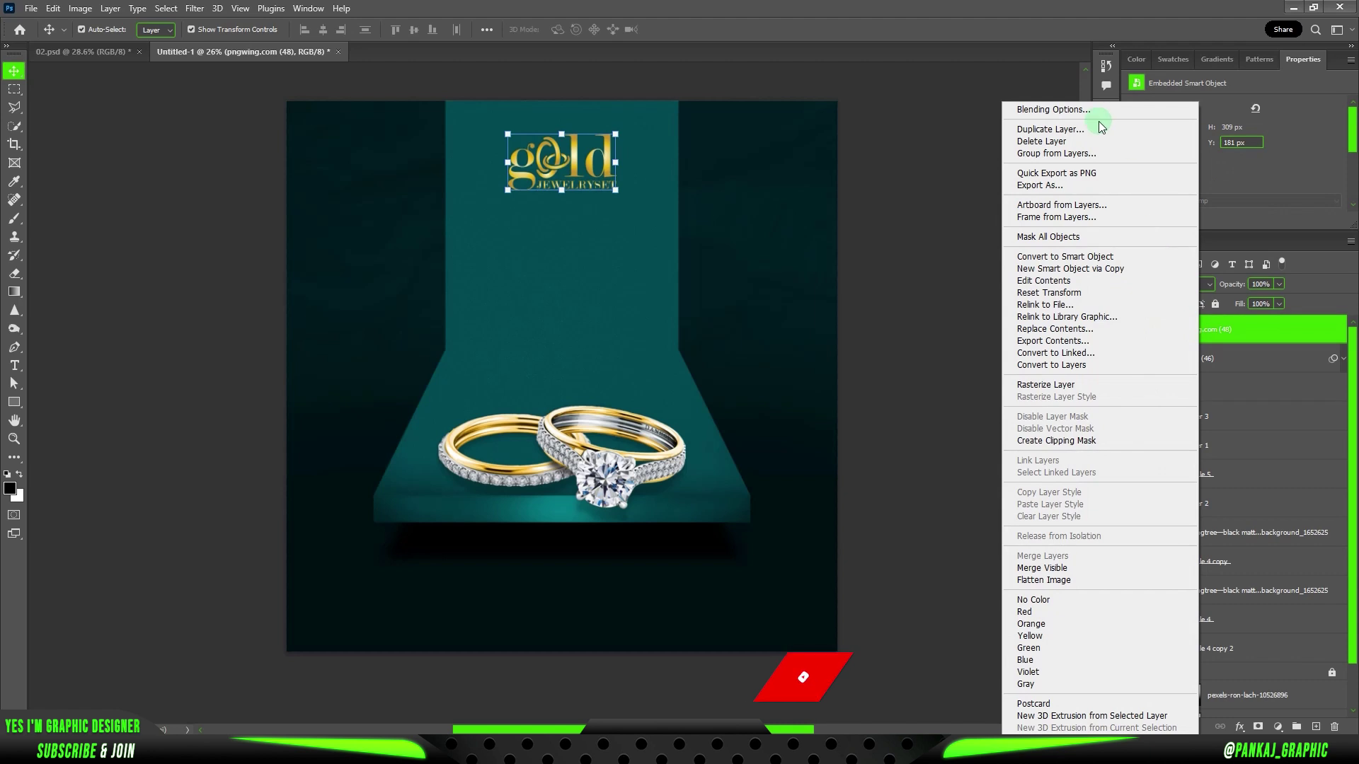
{"action": "left_click", "coordinate": [1033, 106]}
{"action": "left_click", "coordinate": [843, 363]}
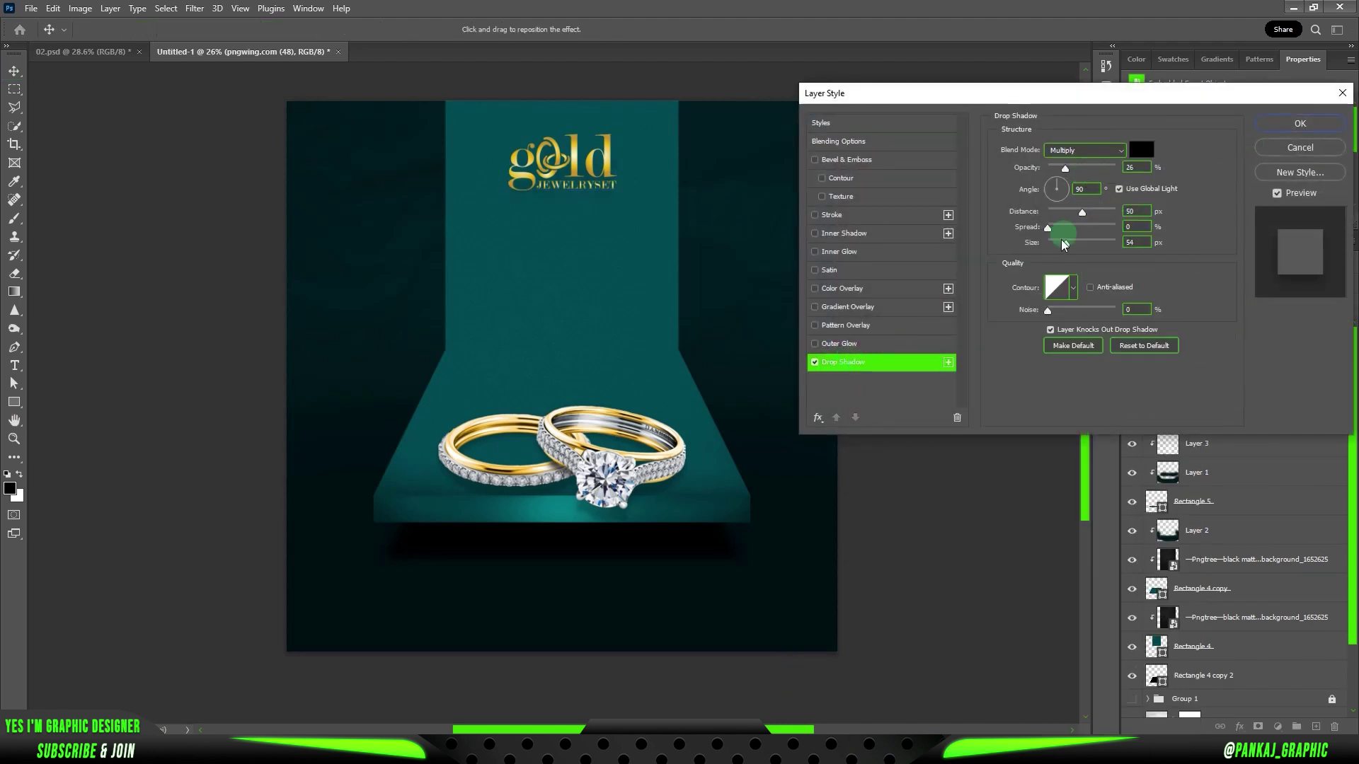
{"action": "type", "text": "8"}
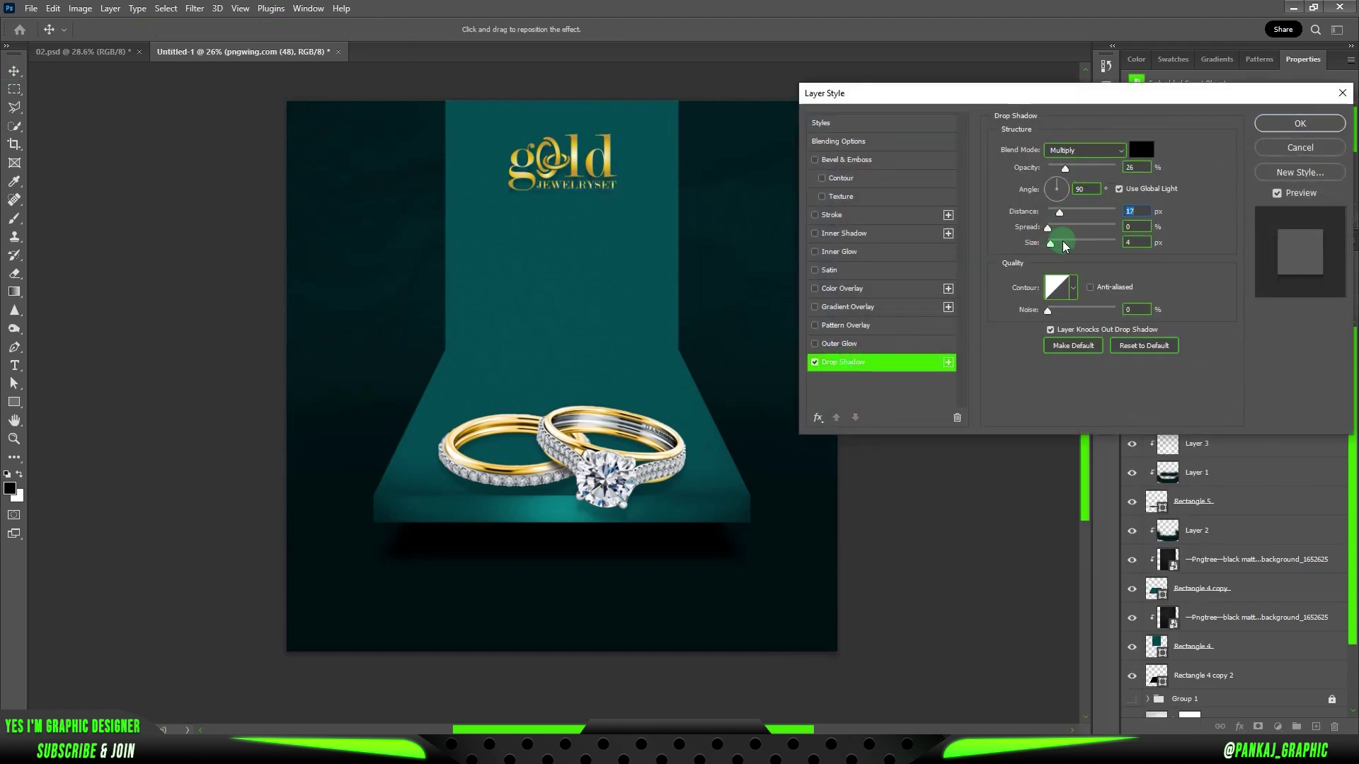
{"action": "left_click", "coordinate": [1052, 185]}
{"action": "left_click_drag", "start_coordinate": [1058, 214], "coordinate": [1060, 211]}
{"action": "left_click", "coordinate": [1301, 123]}
{"action": "left_click", "coordinate": [1343, 330]}
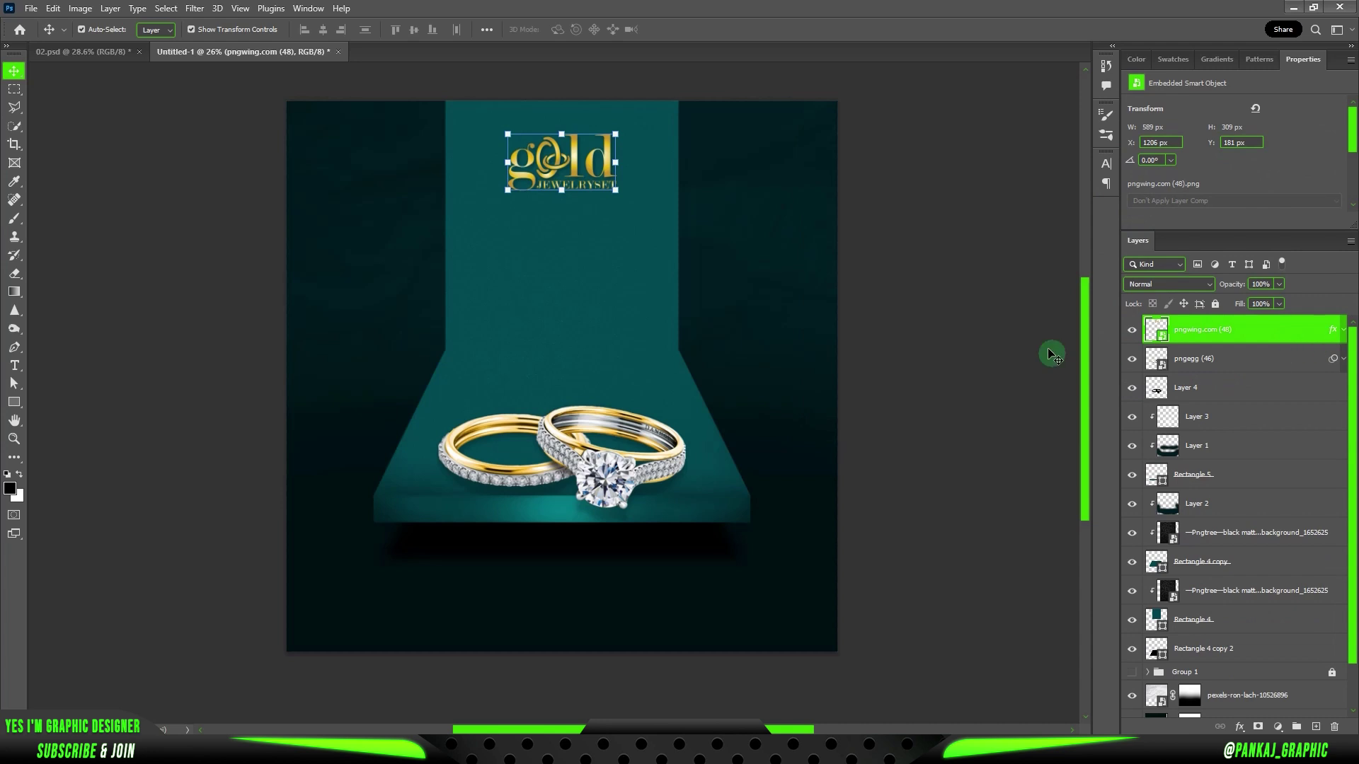
{"action": "left_click", "coordinate": [896, 301]}
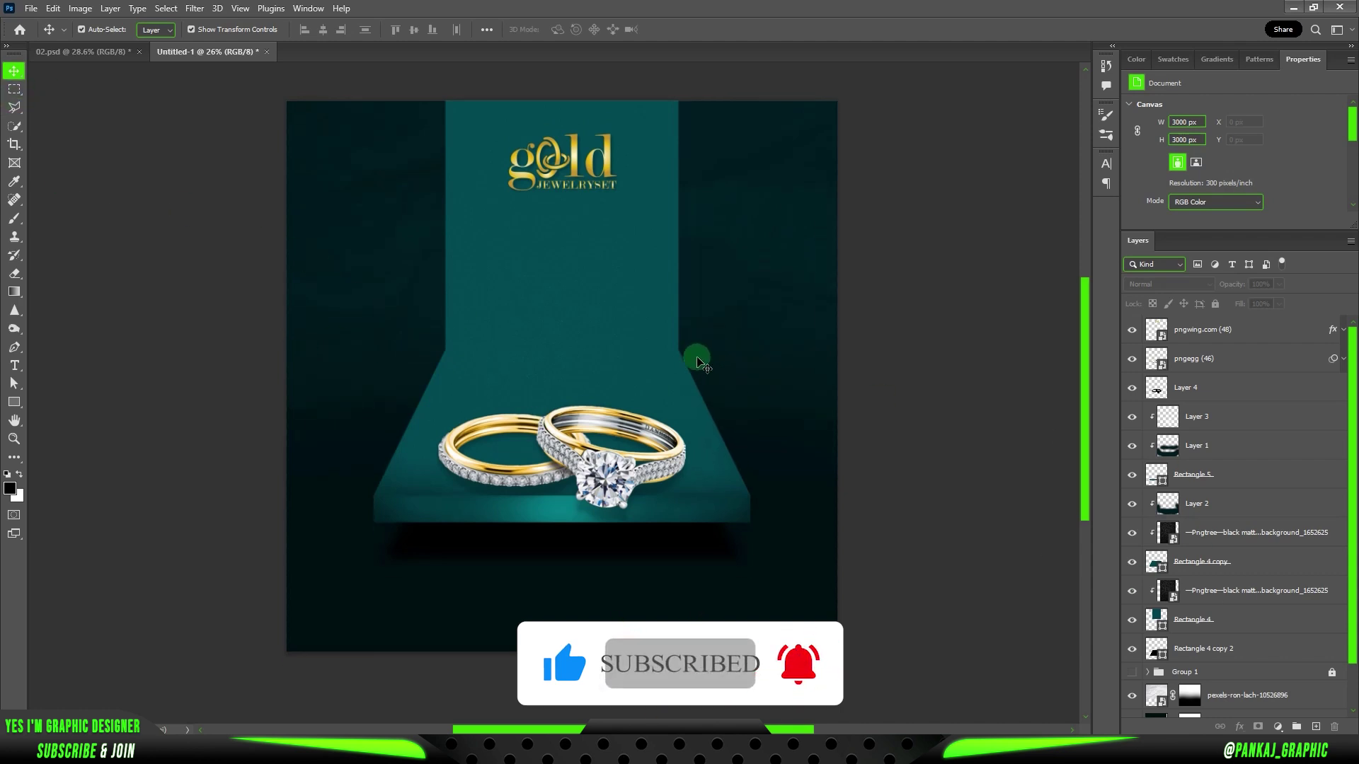
{"action": "scroll", "coordinate": [1194, 703], "scroll_direction": "down", "scroll_amount": 2}
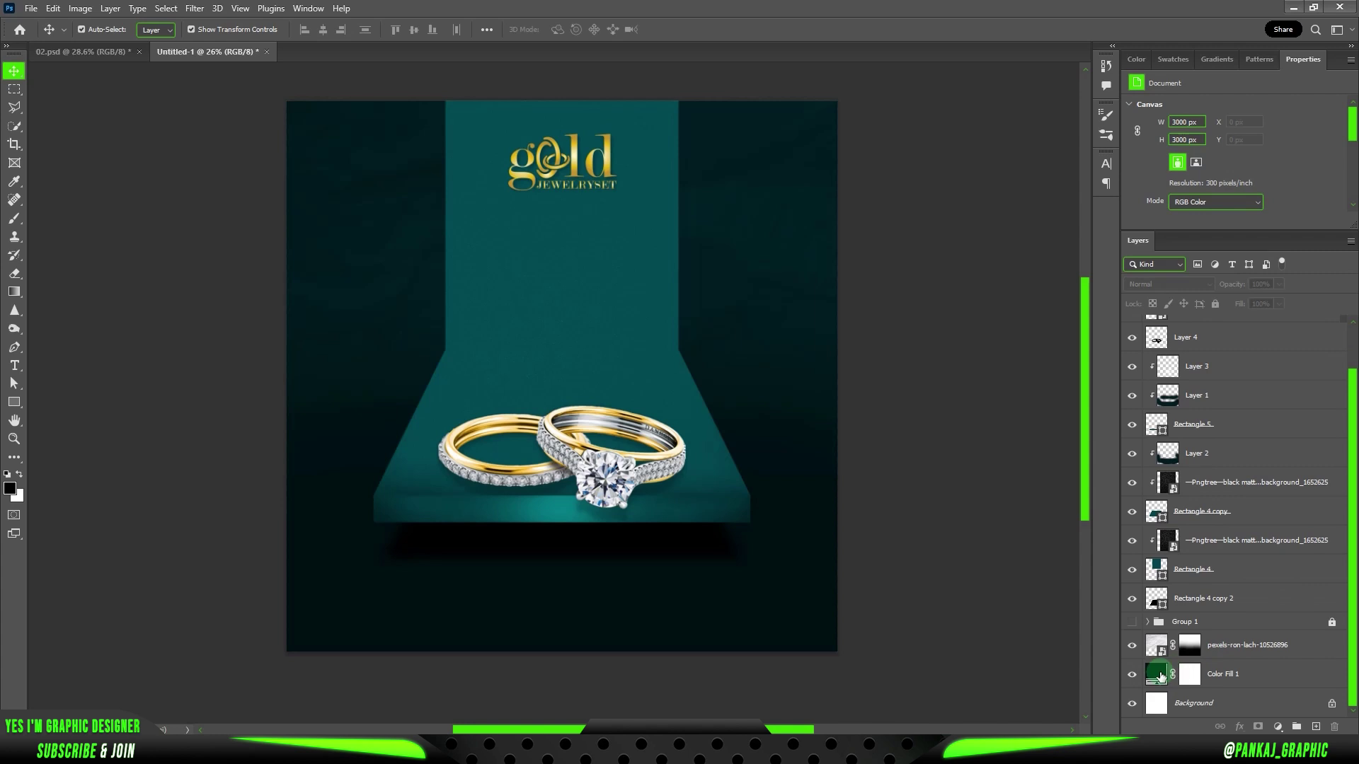
Step: Change Color Fill 1 to #001d21 and drop the upper Pngtree texture to 25% opacity
{"action": "left_click", "coordinate": [1278, 726]}
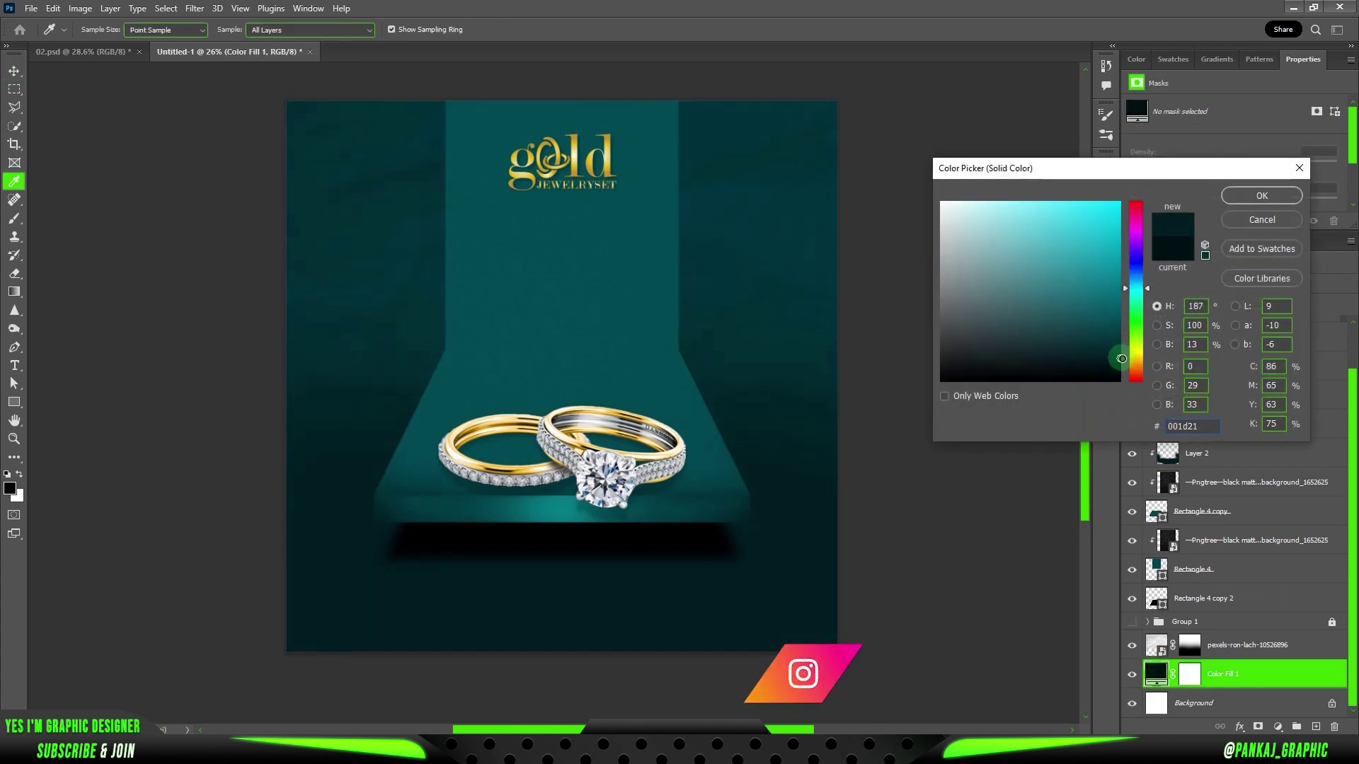
{"action": "left_click", "coordinate": [1262, 195]}
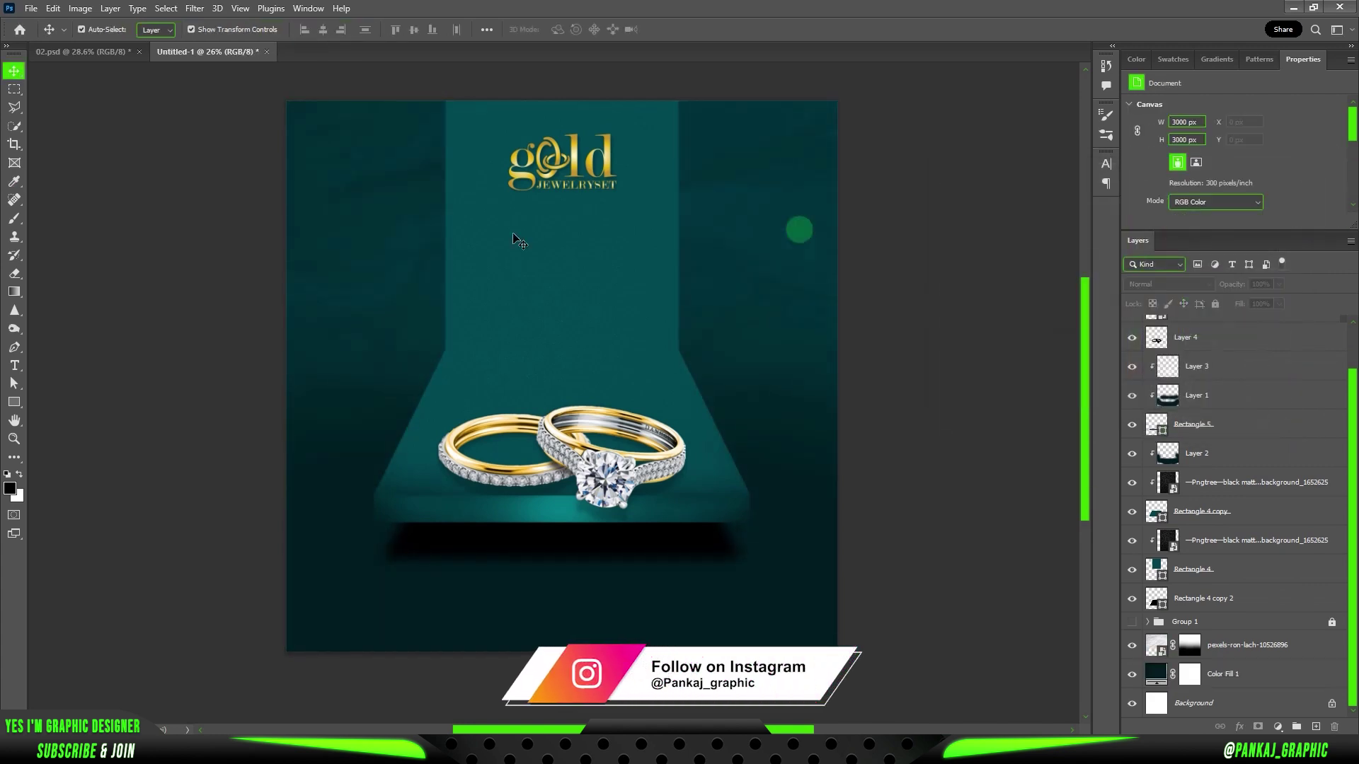
{"action": "left_click", "coordinate": [652, 237]}
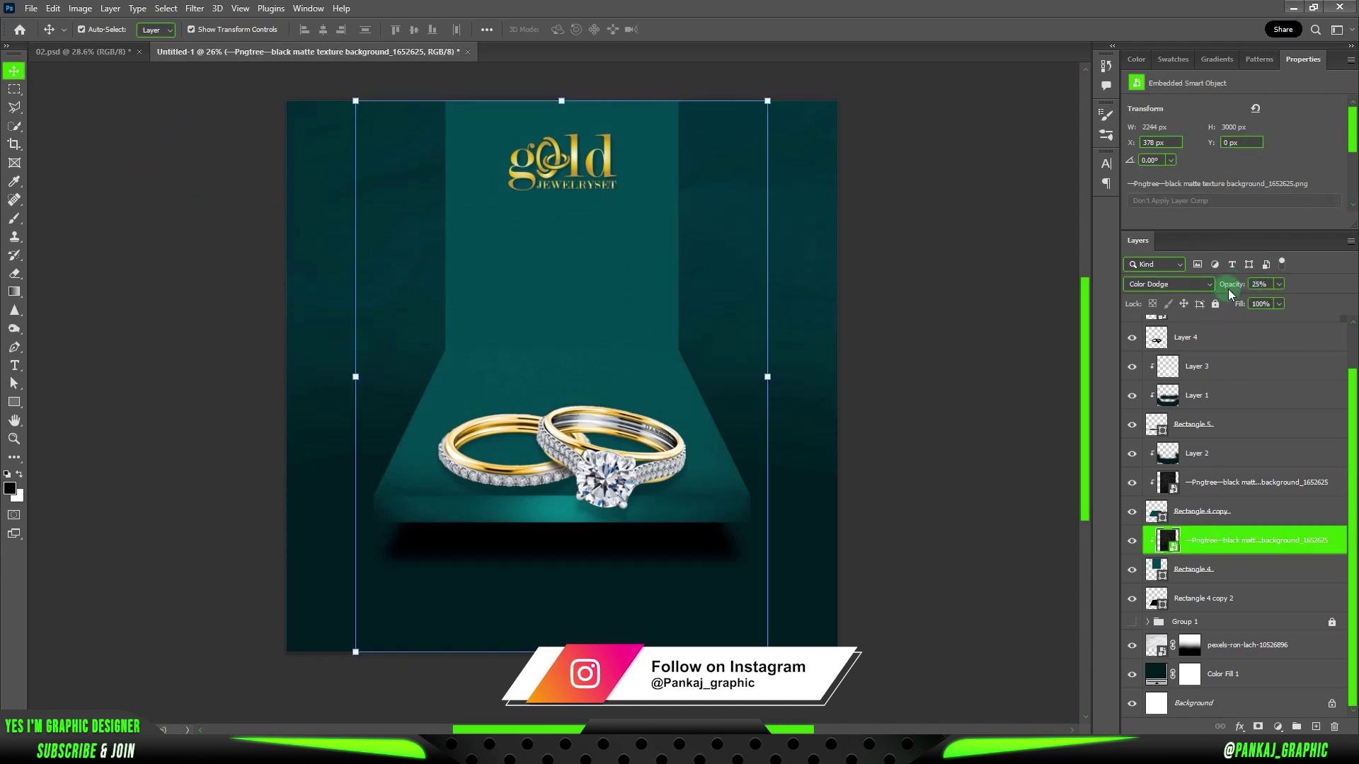
{"action": "left_click", "coordinate": [1205, 482]}
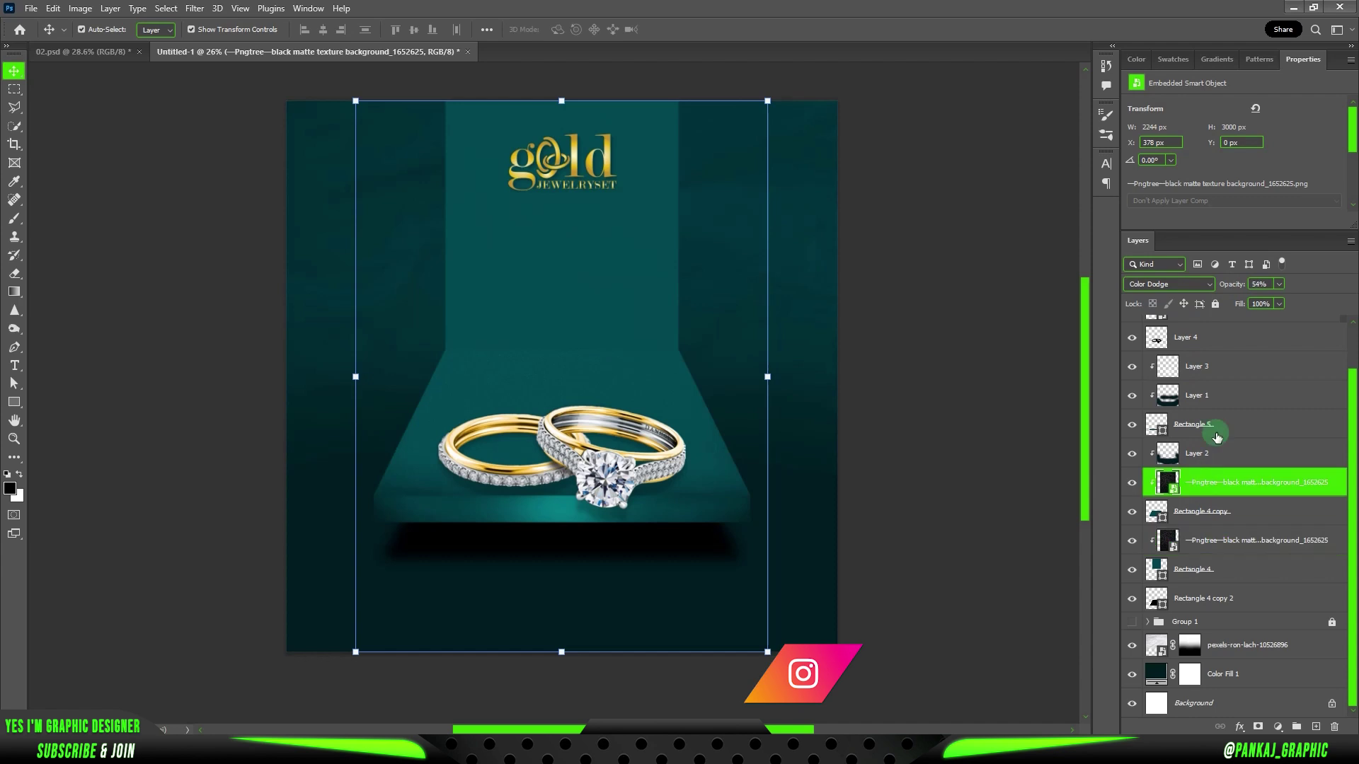
{"action": "left_click_drag", "start_coordinate": [1228, 284], "coordinate": [1218, 284]}
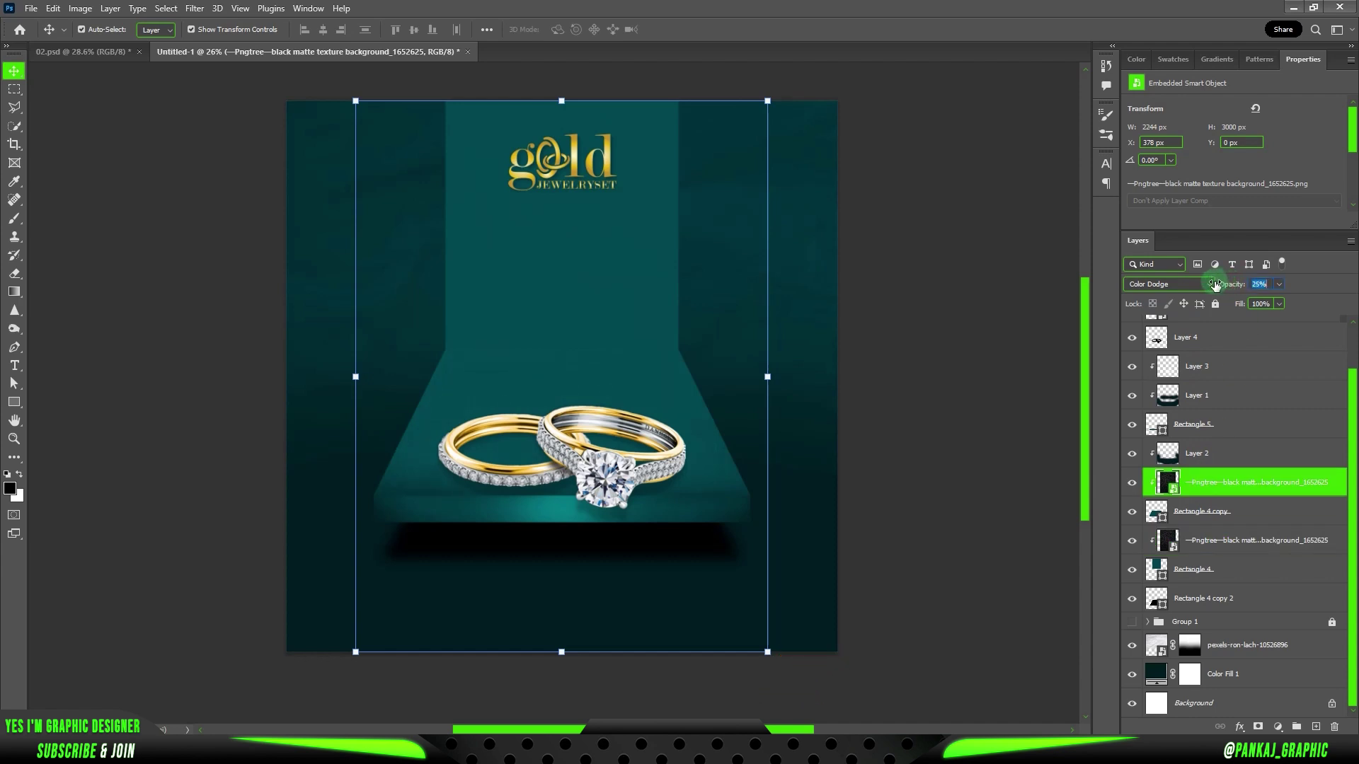
{"action": "left_click", "coordinate": [919, 314]}
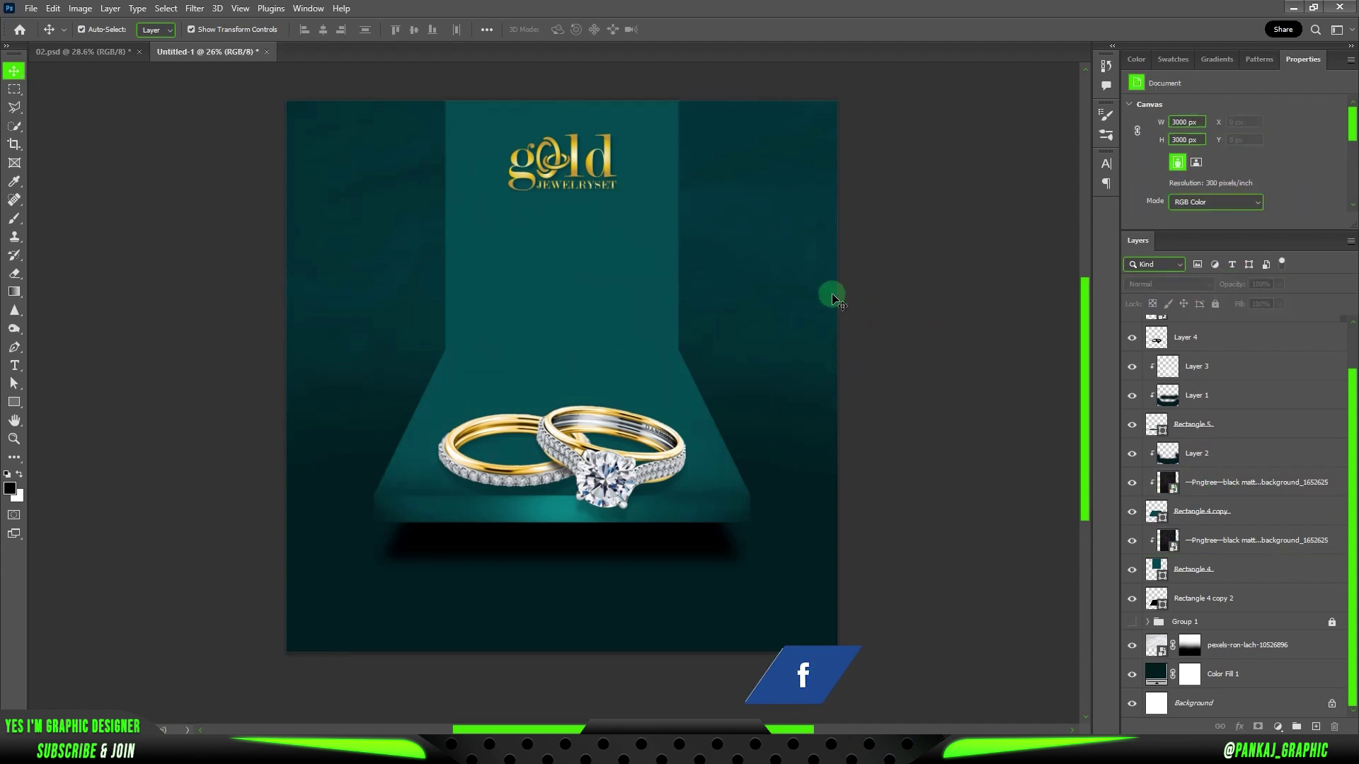
{"action": "left_click", "coordinate": [1214, 570]}
Step: Add a Multiply drop shadow to Rectangle 4: opacity 24%, angle 172, distance 26, size 125
{"action": "right_click", "coordinate": [1216, 572]}
{"action": "left_click", "coordinate": [1047, 136]}
{"action": "left_click", "coordinate": [814, 362]}
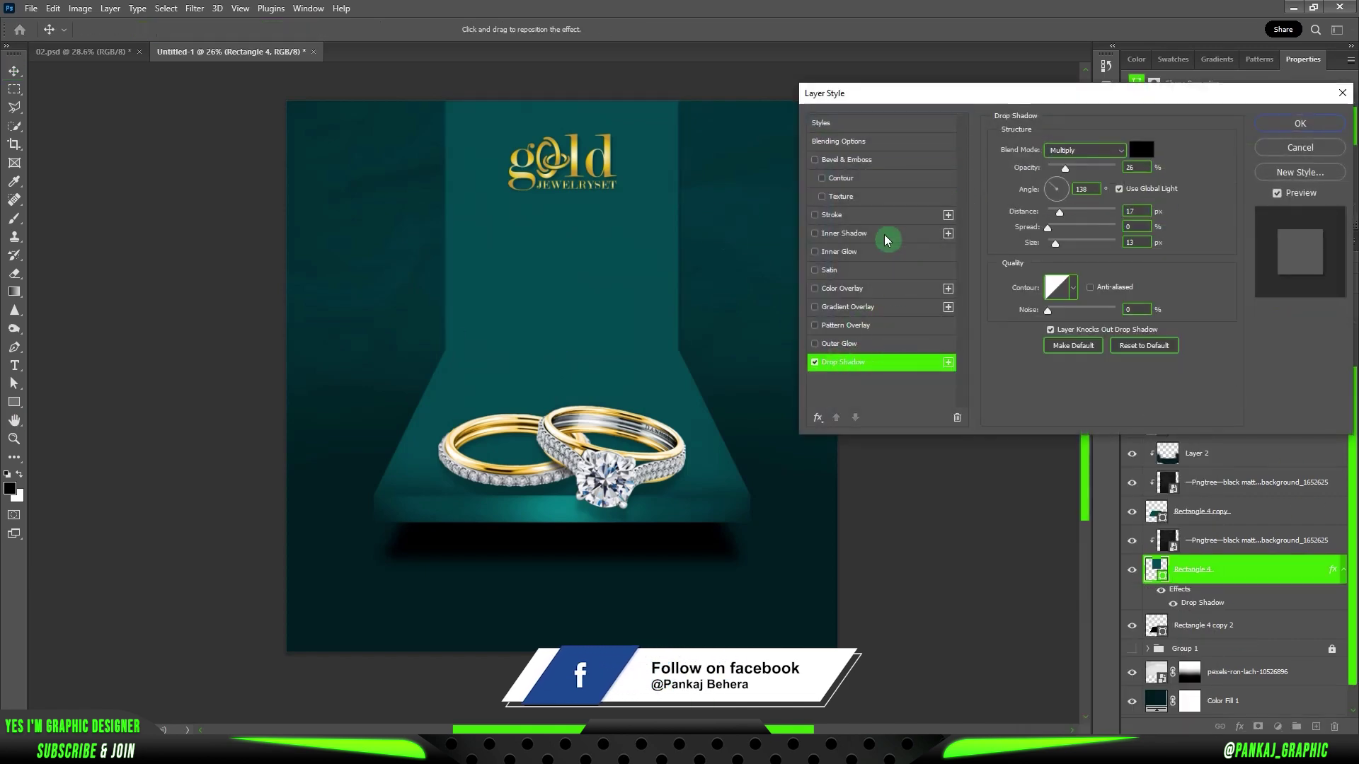
{"action": "left_click_drag", "start_coordinate": [1065, 168], "coordinate": [1066, 168]}
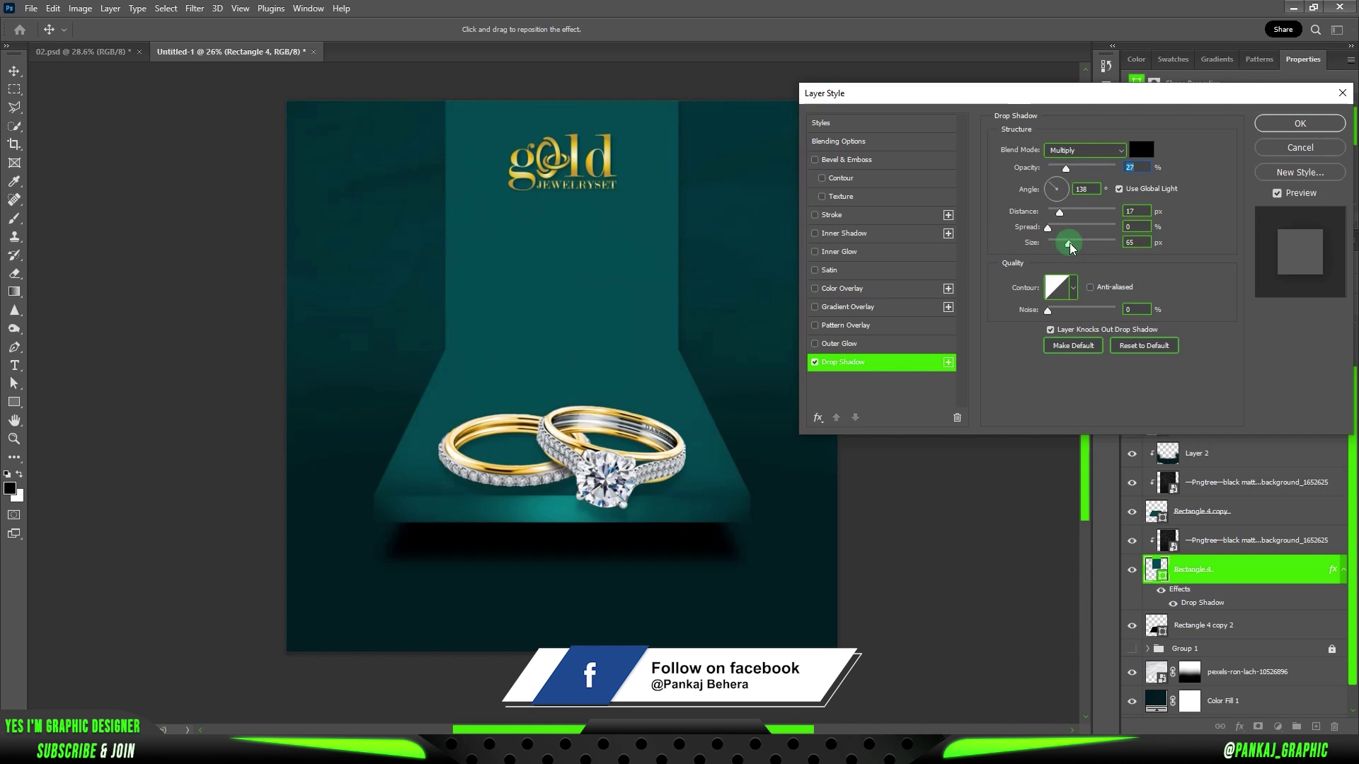
{"action": "left_click_drag", "start_coordinate": [1068, 243], "coordinate": [1083, 243]}
{"action": "left_click_drag", "start_coordinate": [1066, 169], "coordinate": [1073, 213]}
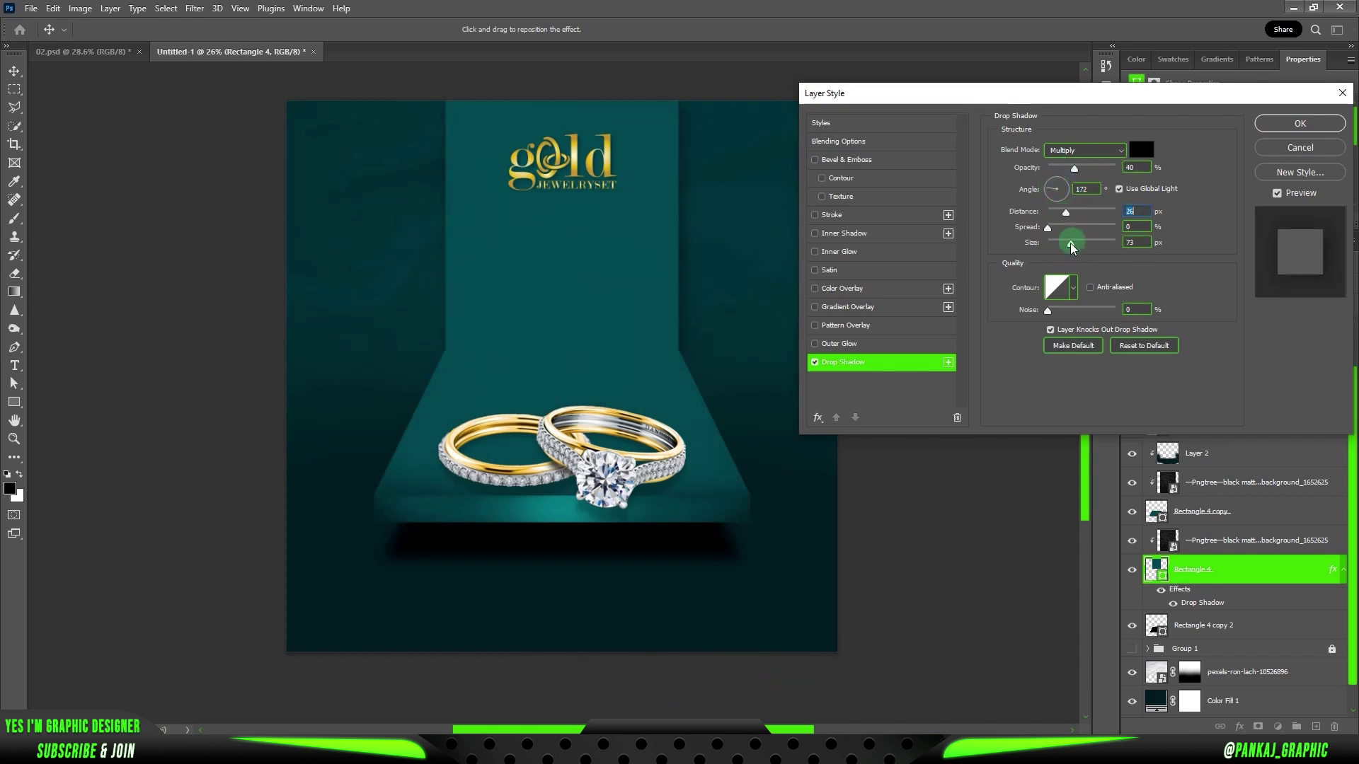
{"action": "left_click_drag", "start_coordinate": [1075, 176], "coordinate": [1067, 177]}
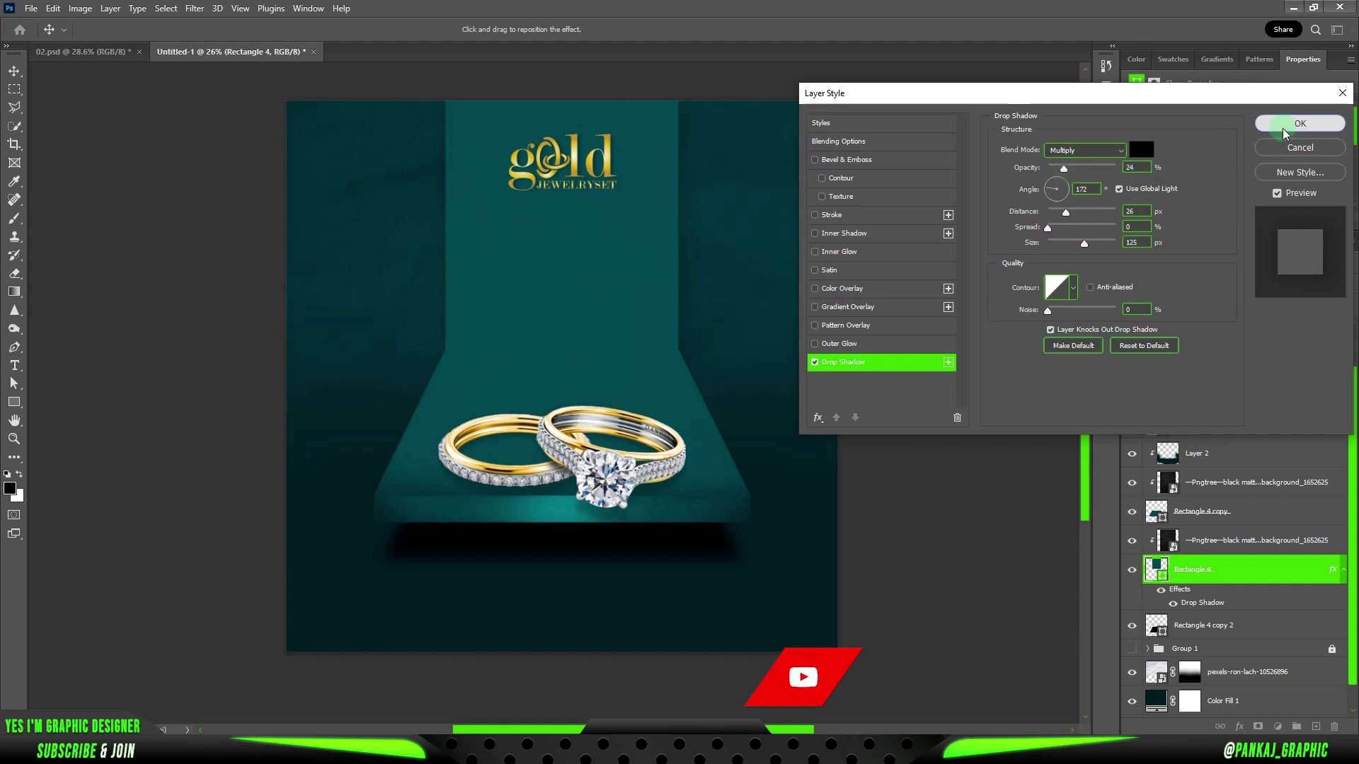
{"action": "left_click", "coordinate": [1299, 123]}
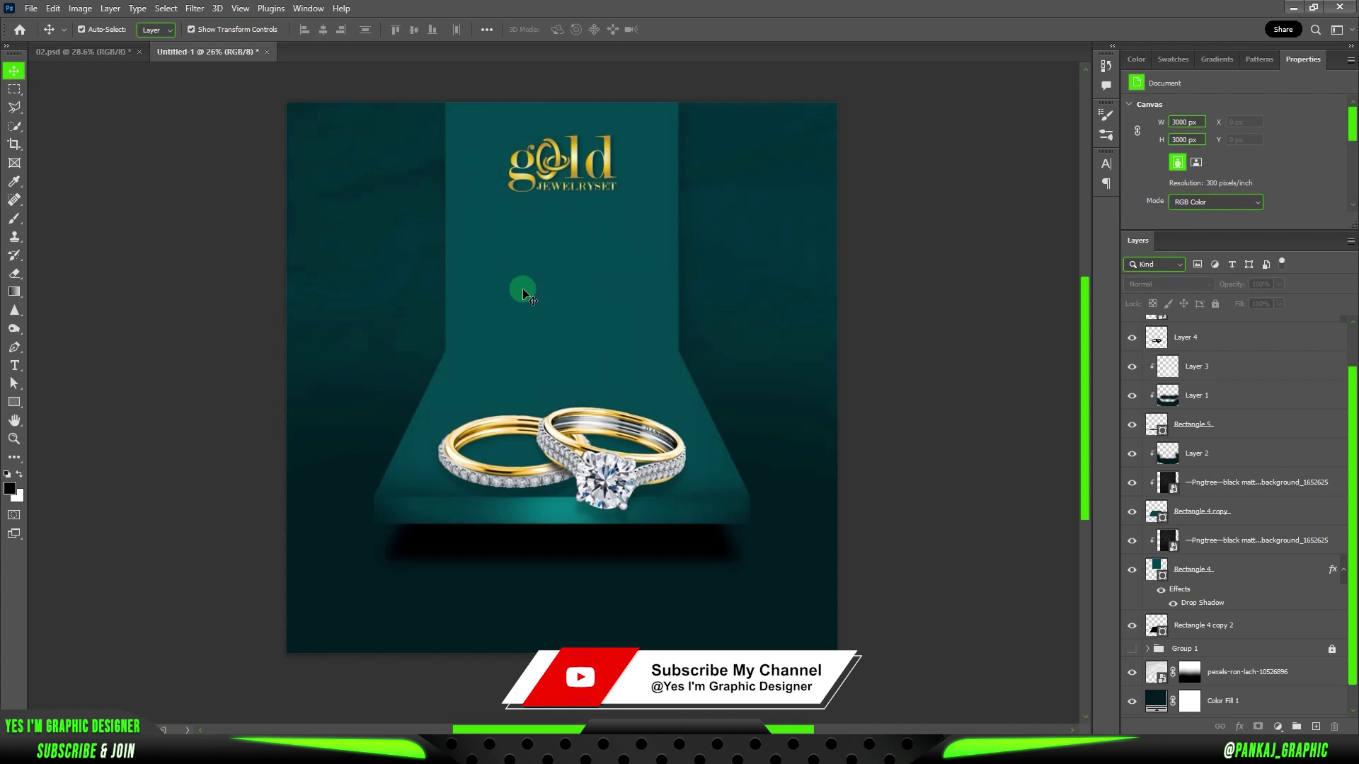
{"action": "key", "text": "ctrl+v"}
Step: Move the pasted YOUR DESIRE / OUR PLEASURE text up to sit just beneath the gold logo
{"action": "key", "text": "ctrl+t"}
{"action": "left_click_drag", "start_coordinate": [565, 264], "coordinate": [566, 259]}
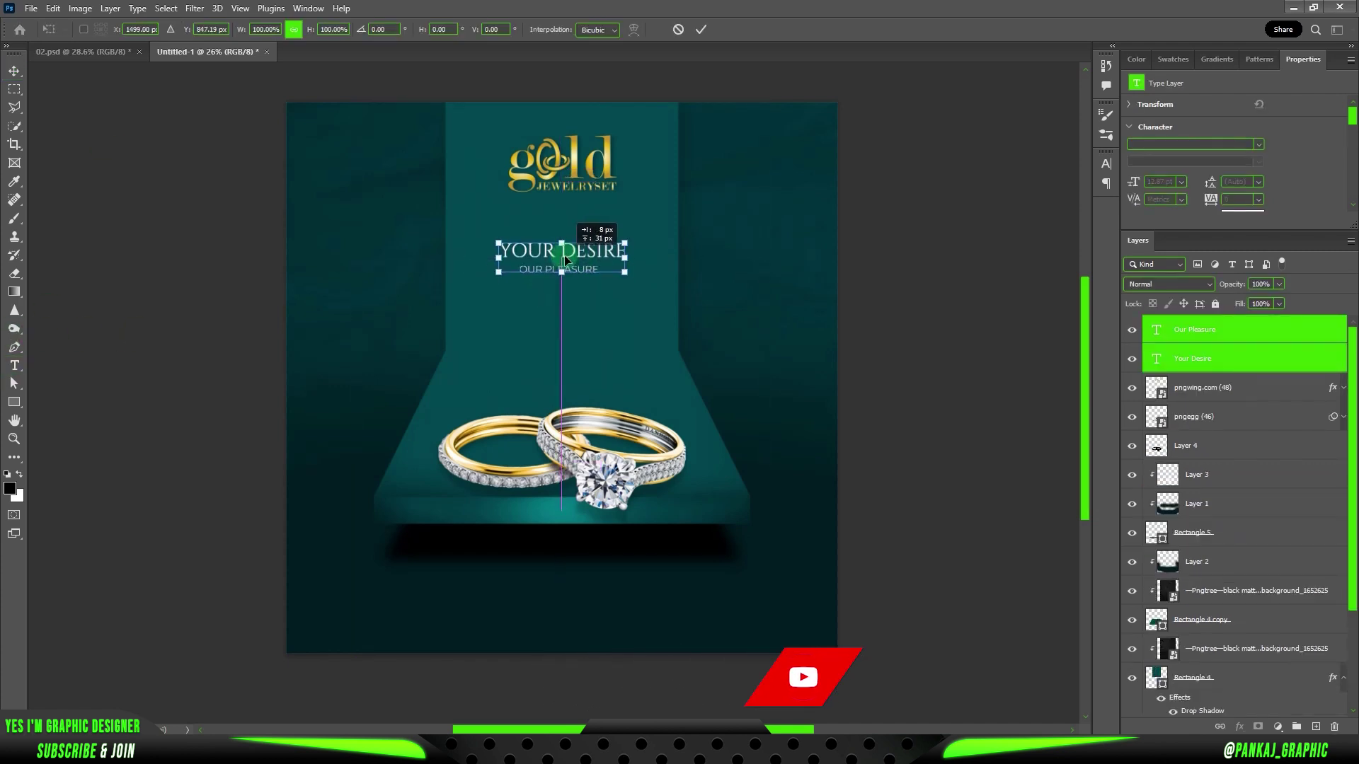
{"action": "left_click_drag", "start_coordinate": [568, 248], "coordinate": [568, 242]}
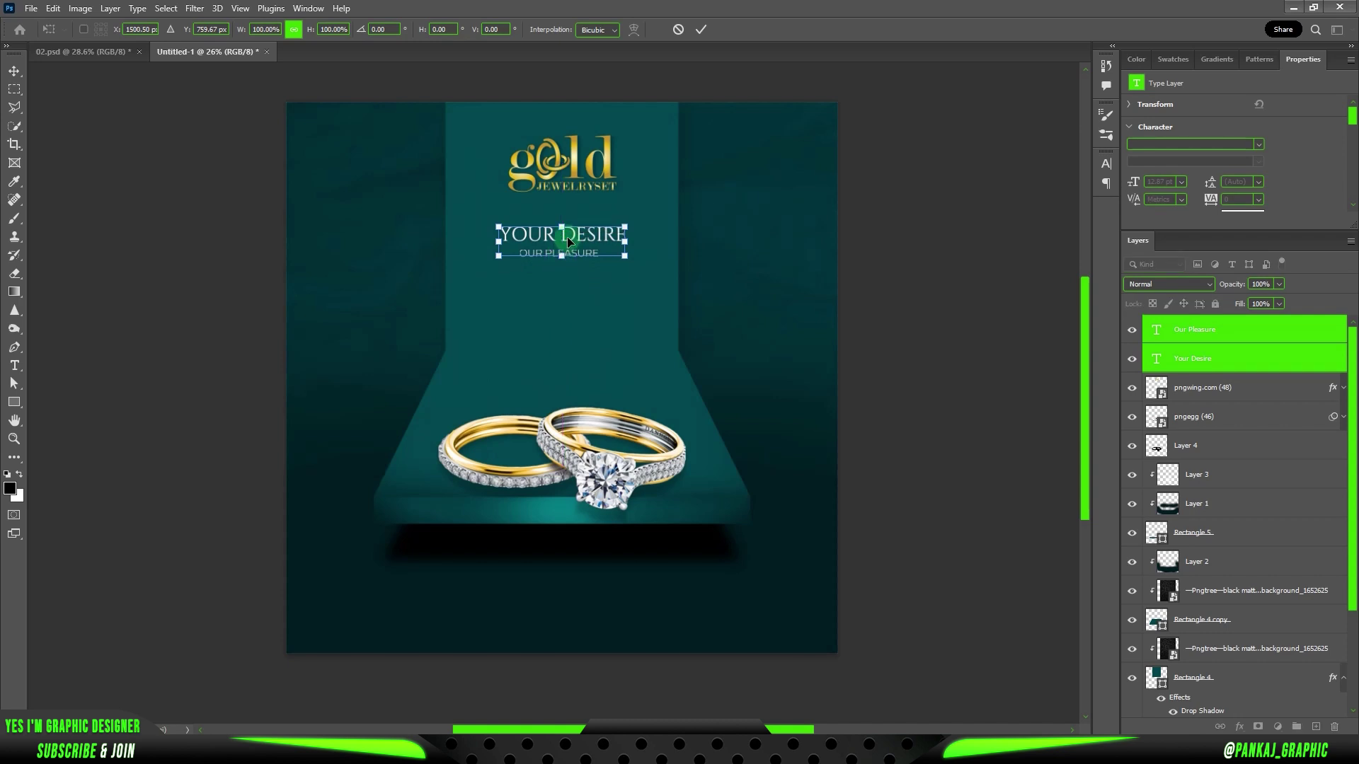
{"action": "left_click", "coordinate": [701, 29]}
{"action": "left_click", "coordinate": [739, 373]}
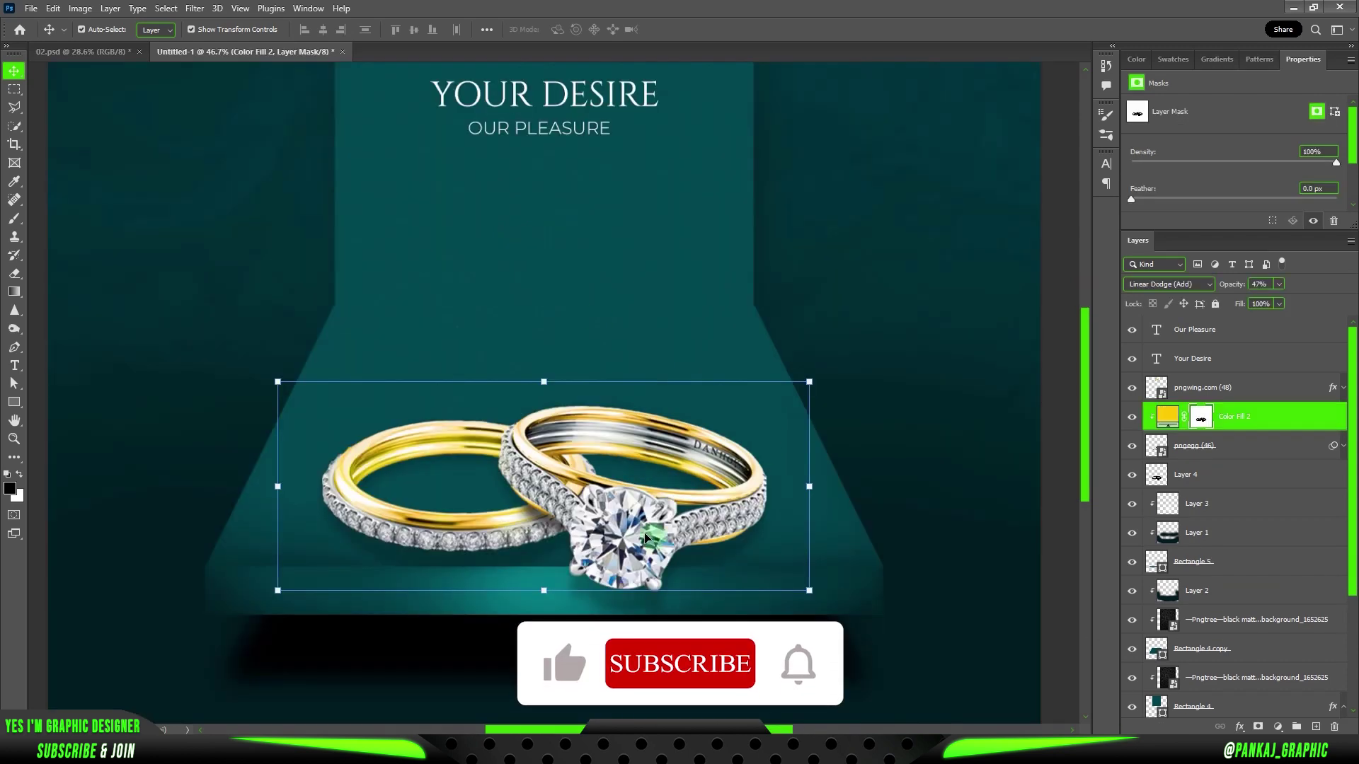
{"action": "left_click", "coordinate": [664, 518]}
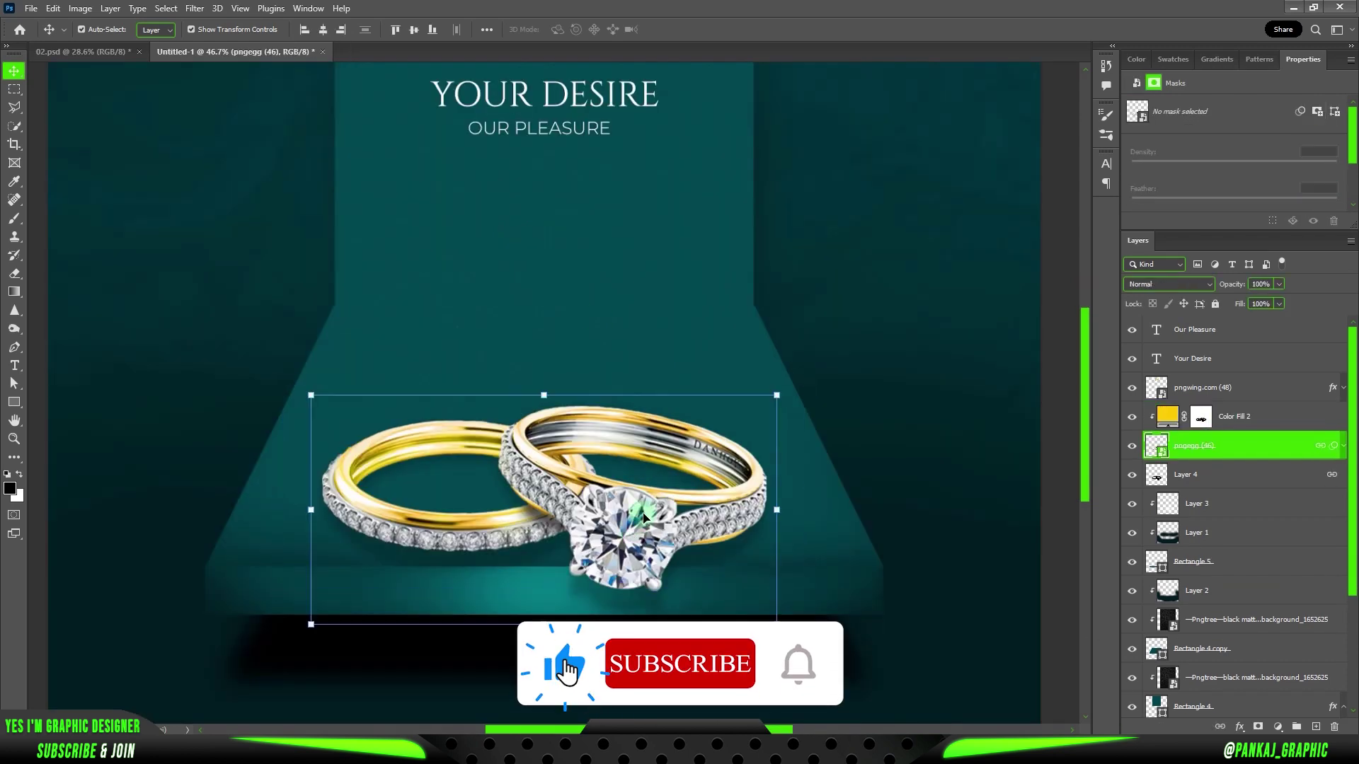
Step: Apply Curves to the rings, pulling the white point to 216 and slightly lifting the black point
{"action": "left_click", "coordinate": [80, 9]}
{"action": "mouse_move", "coordinate": [103, 45]}
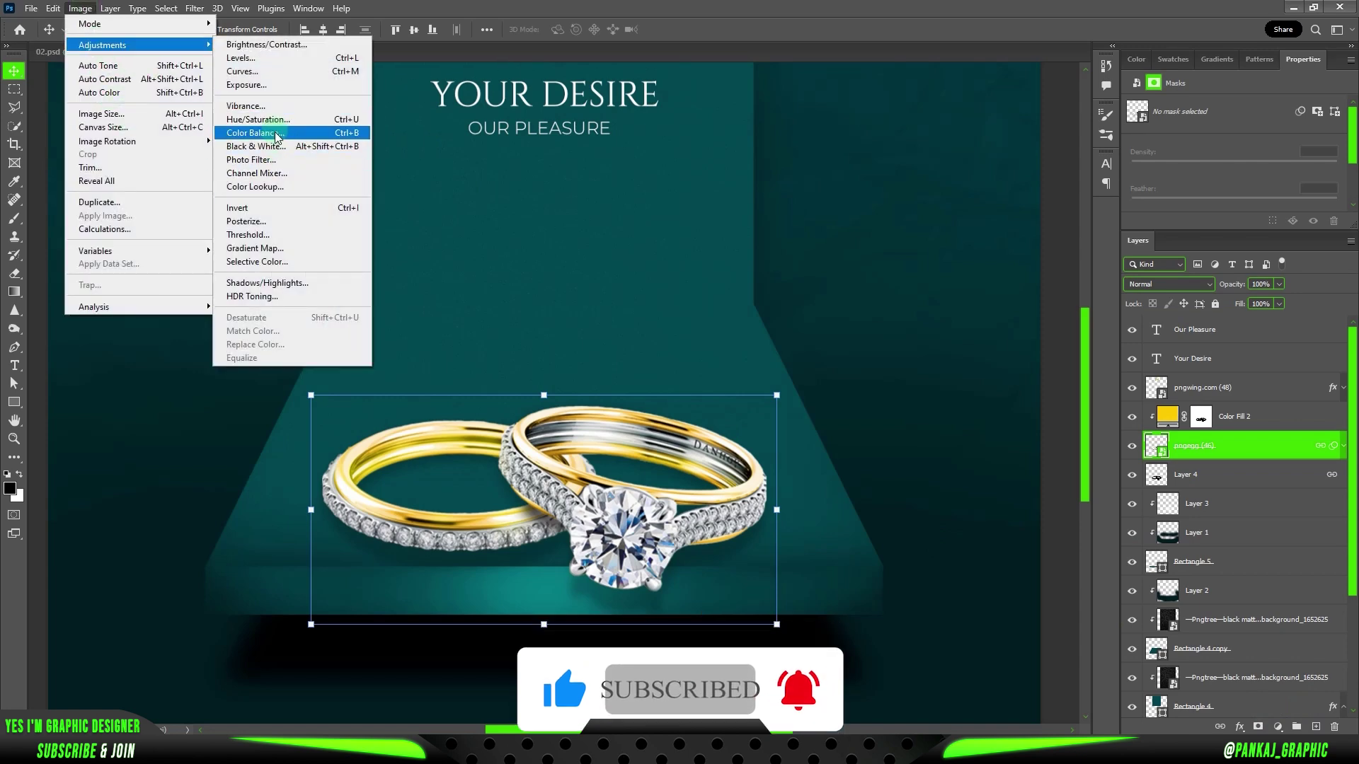
{"action": "left_click", "coordinate": [277, 71]}
{"action": "left_click_drag", "start_coordinate": [683, 192], "coordinate": [659, 191]}
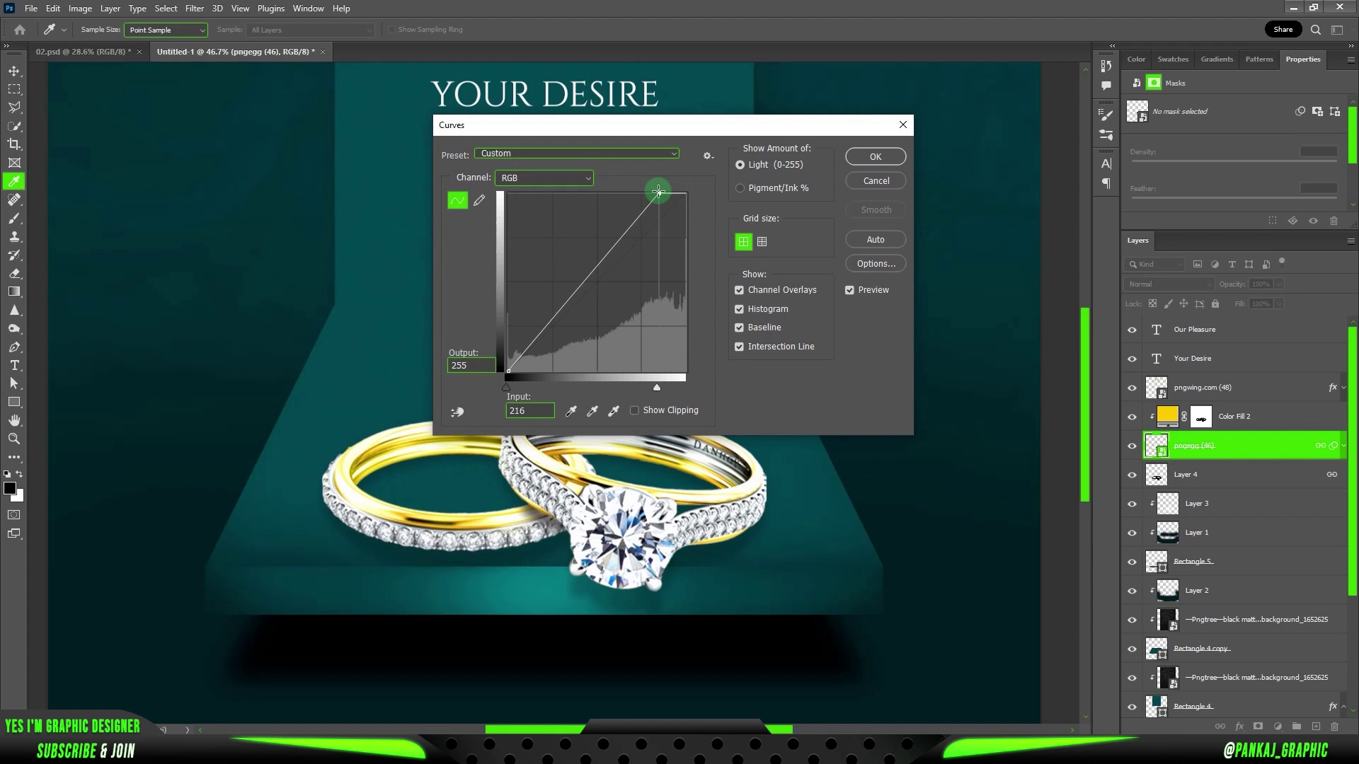
{"action": "left_click_drag", "start_coordinate": [514, 365], "coordinate": [509, 363]}
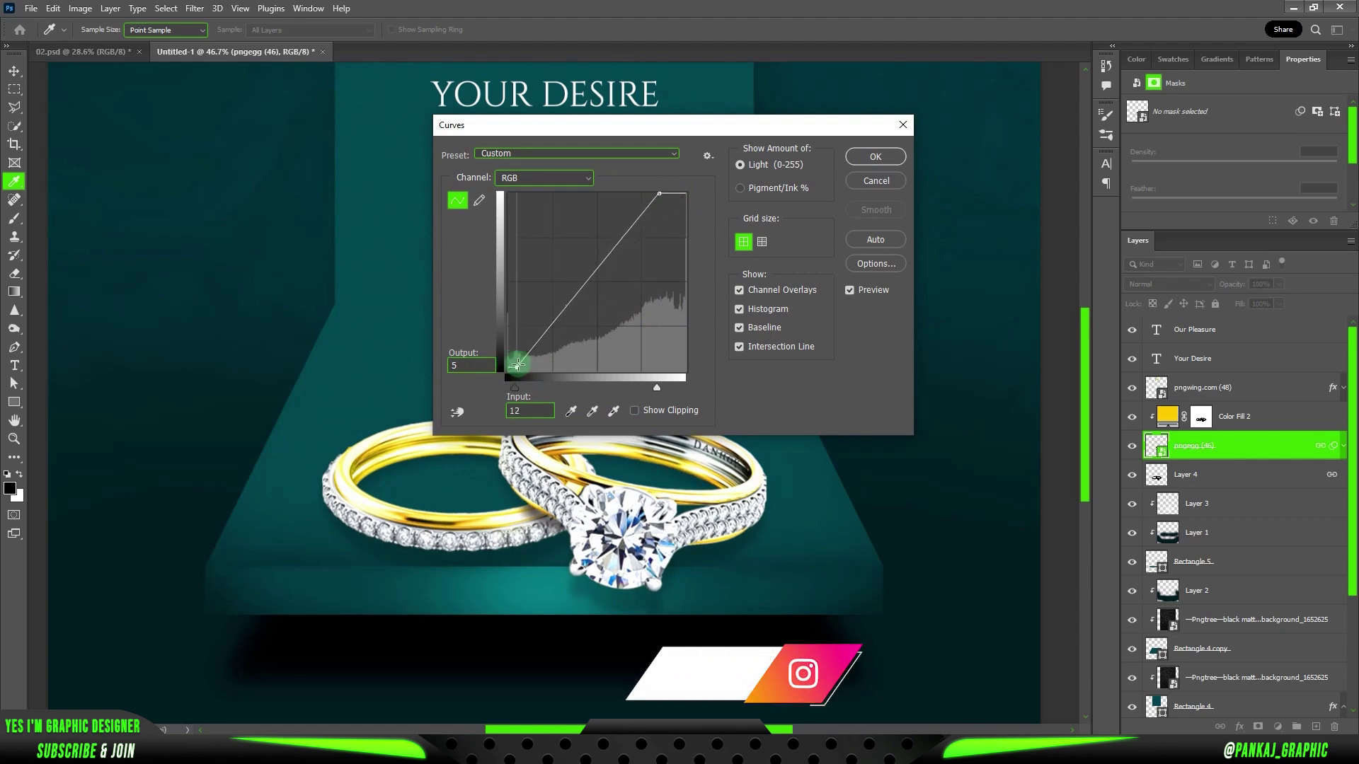
{"action": "left_click", "coordinate": [875, 157]}
{"action": "key", "text": "v"}
{"action": "key", "text": "ctrl+0"}
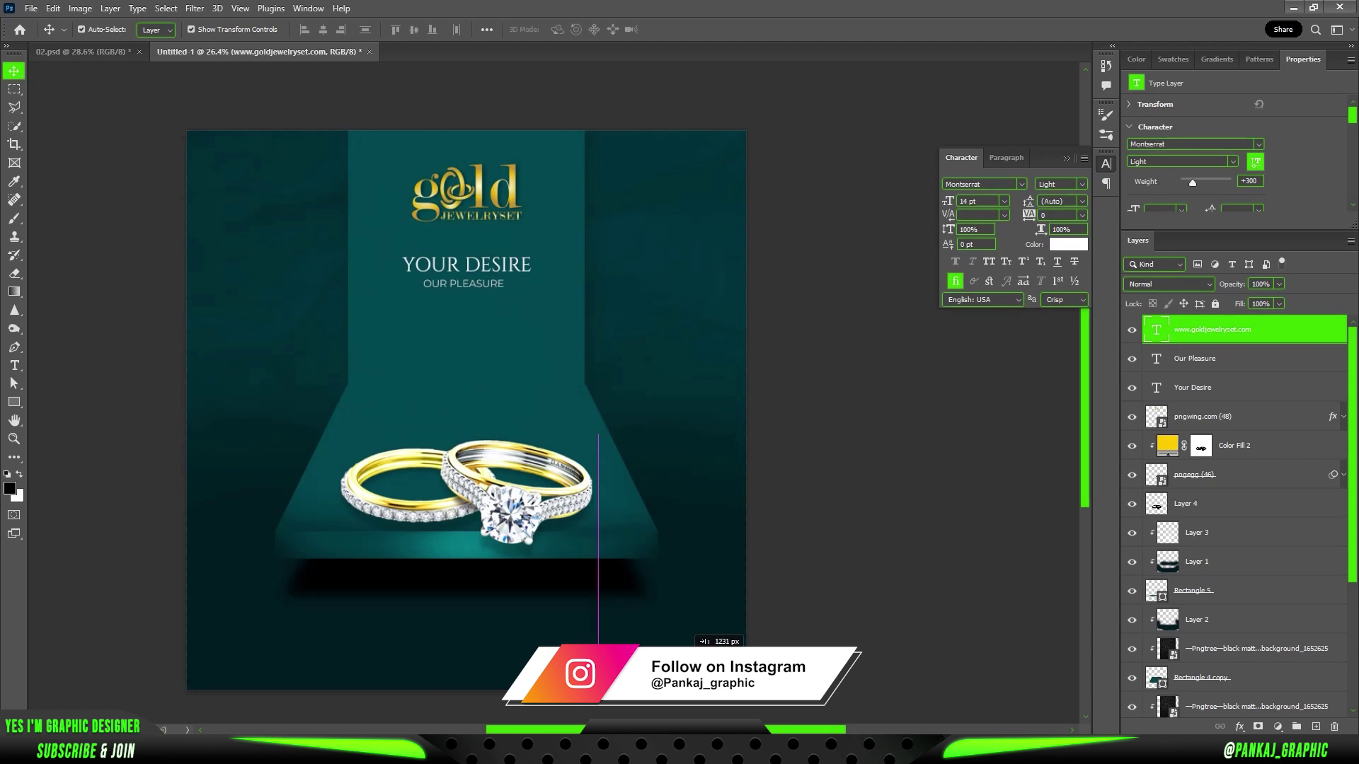
{"action": "left_click", "coordinate": [786, 593]}
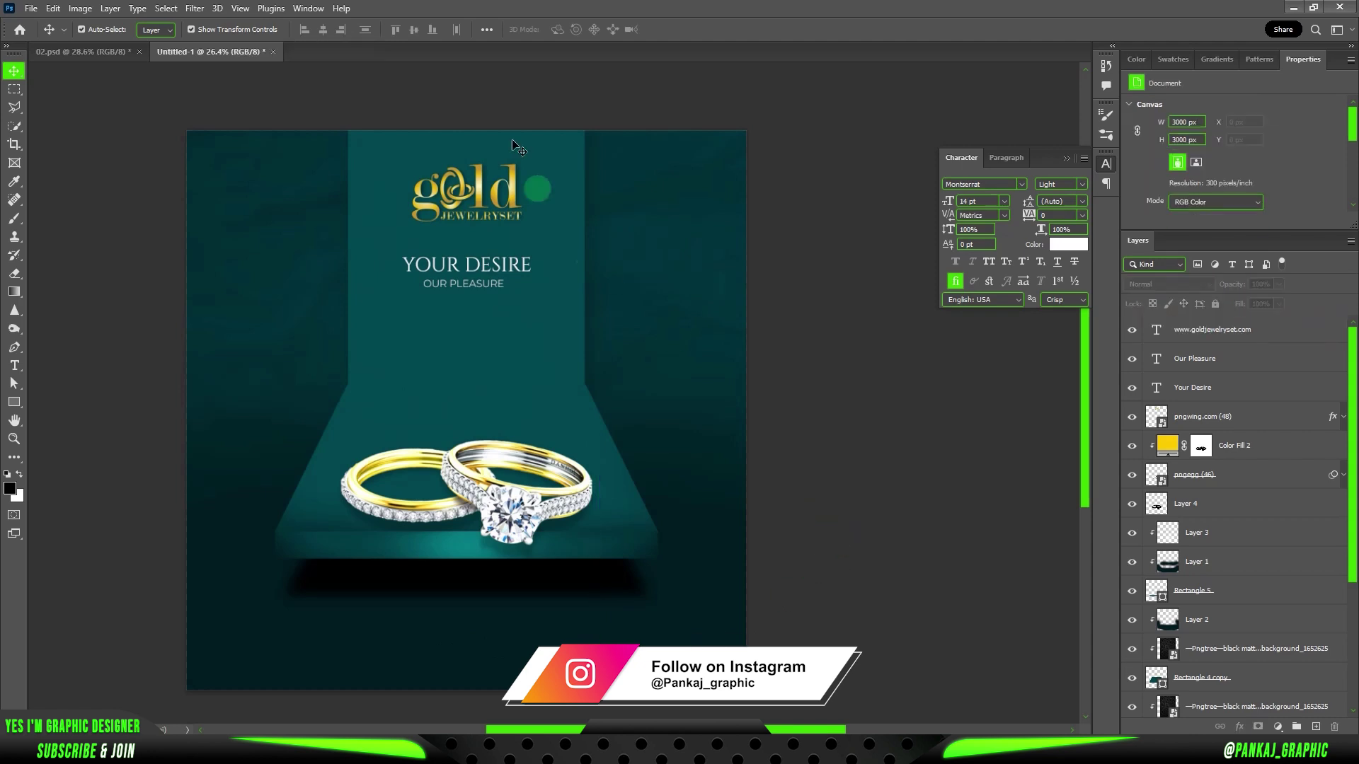
{"action": "scroll", "coordinate": [495, 425], "scroll_direction": "down", "scroll_amount": 2}
{"action": "left_click_drag", "start_coordinate": [652, 622], "coordinate": [269, 617]}
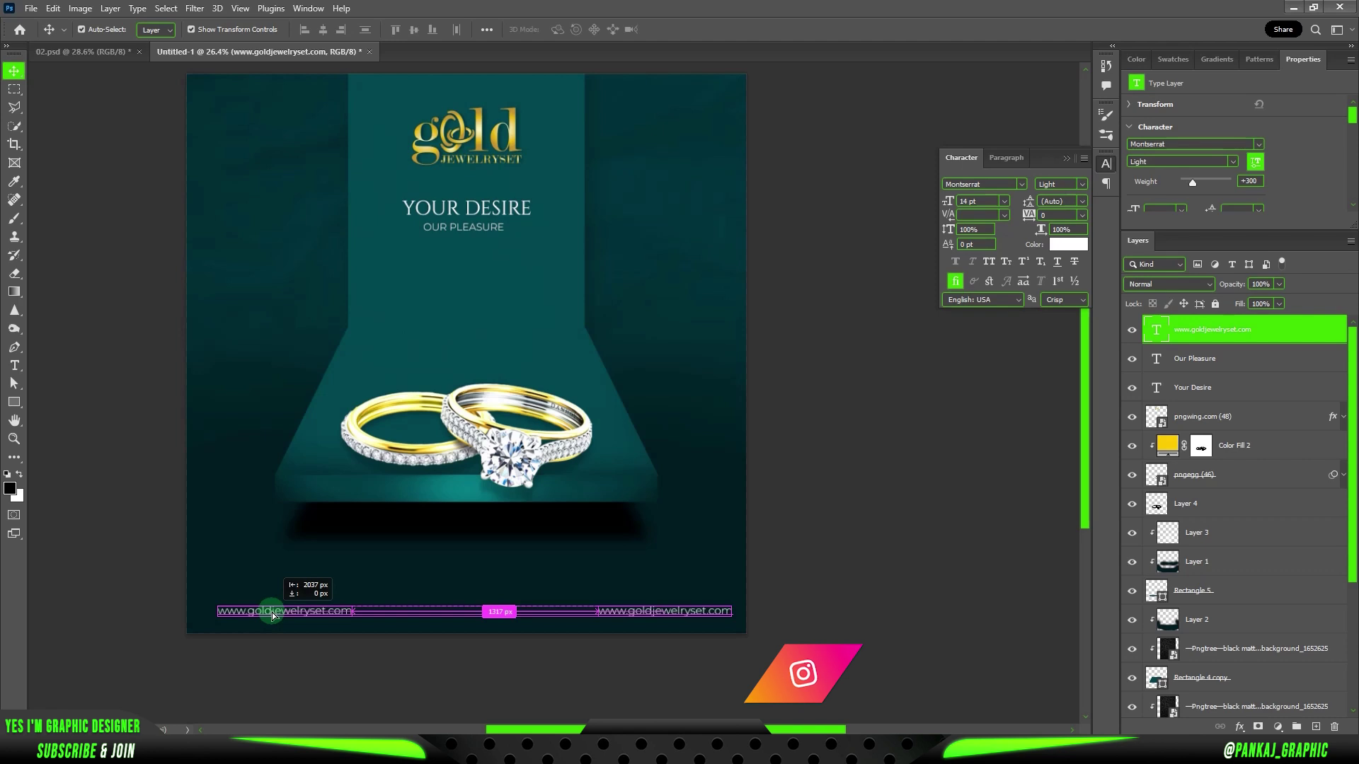
{"action": "left_click_drag", "start_coordinate": [271, 613], "coordinate": [342, 613]}
{"action": "left_click", "coordinate": [14, 365]}
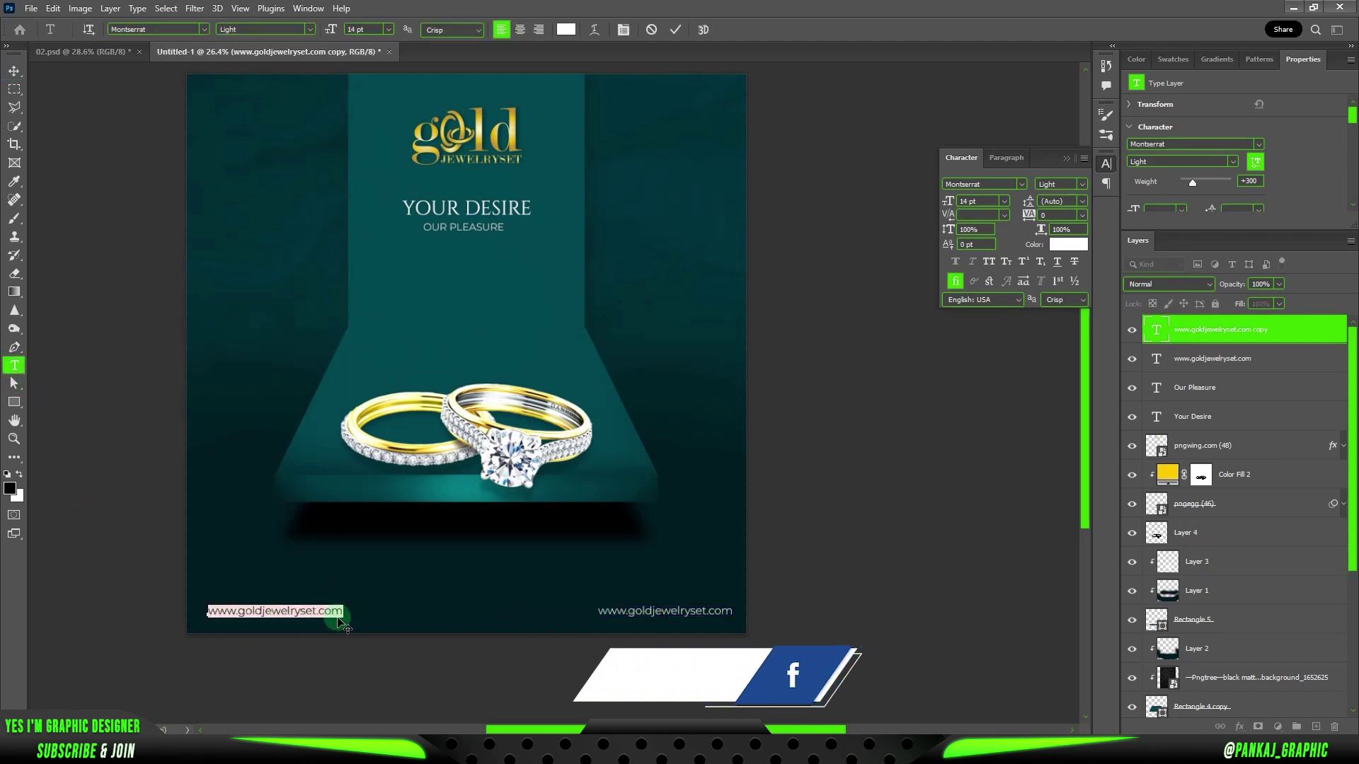
{"action": "type", "text": "@pankaj_graphic"}
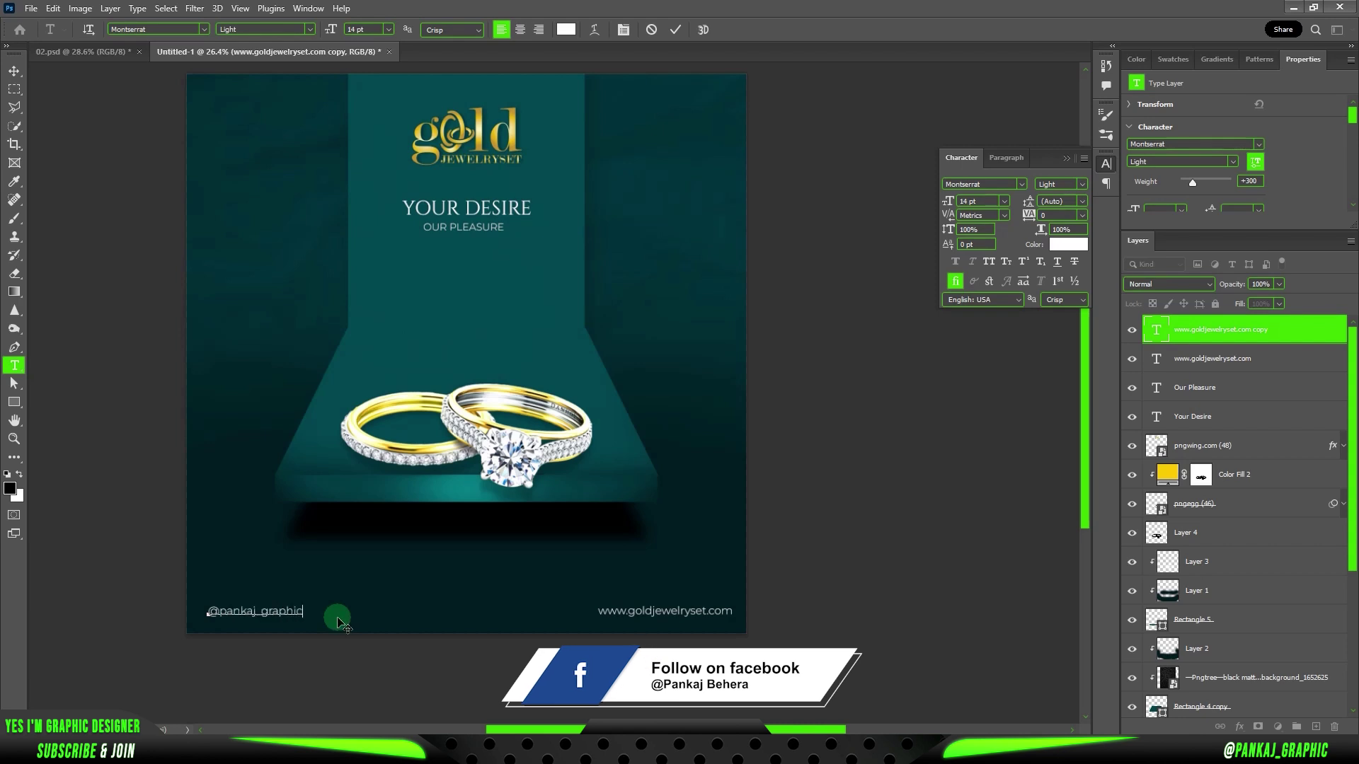
{"action": "left_click", "coordinate": [14, 71]}
Step: Select every layer in the Layers panel, from bottom to top
{"action": "scroll", "coordinate": [586, 498], "scroll_direction": "down", "scroll_amount": 1}
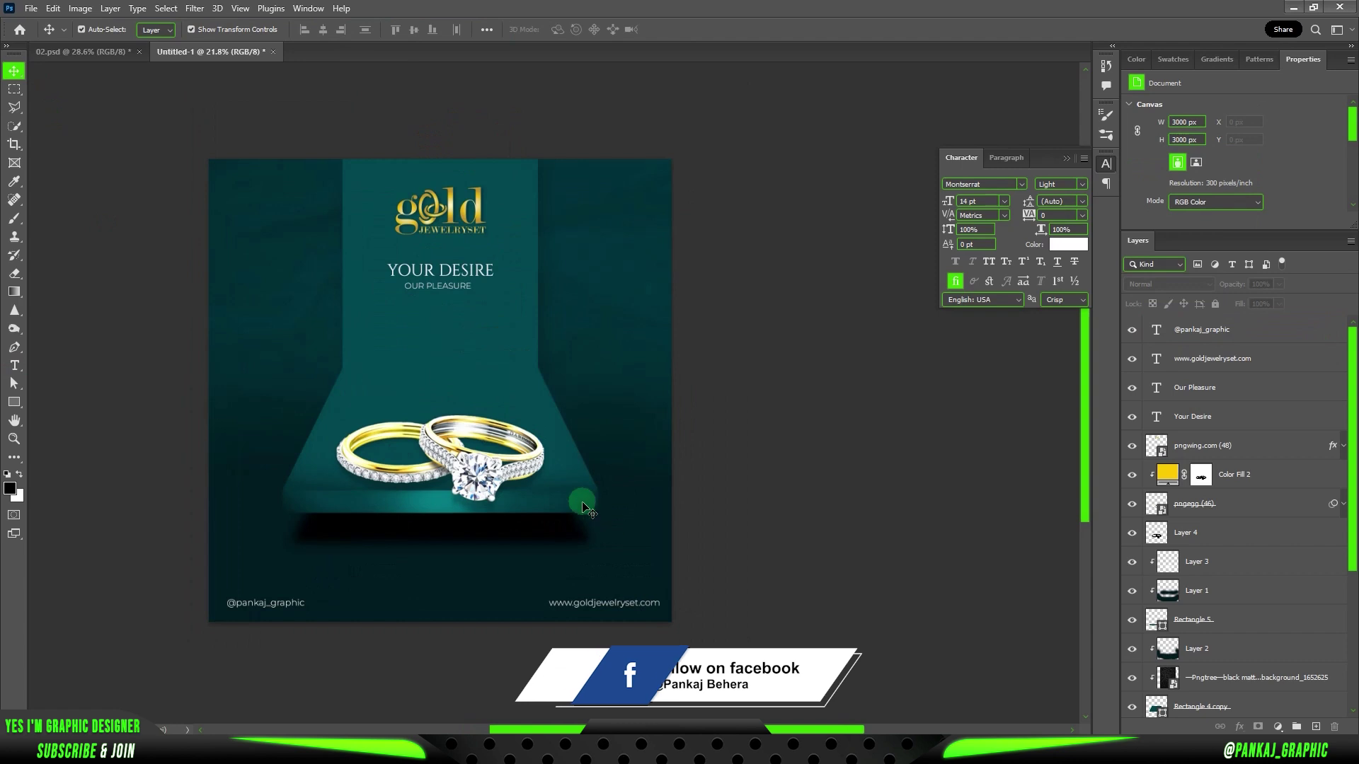
{"action": "scroll", "coordinate": [586, 497], "scroll_direction": "up", "scroll_amount": 1}
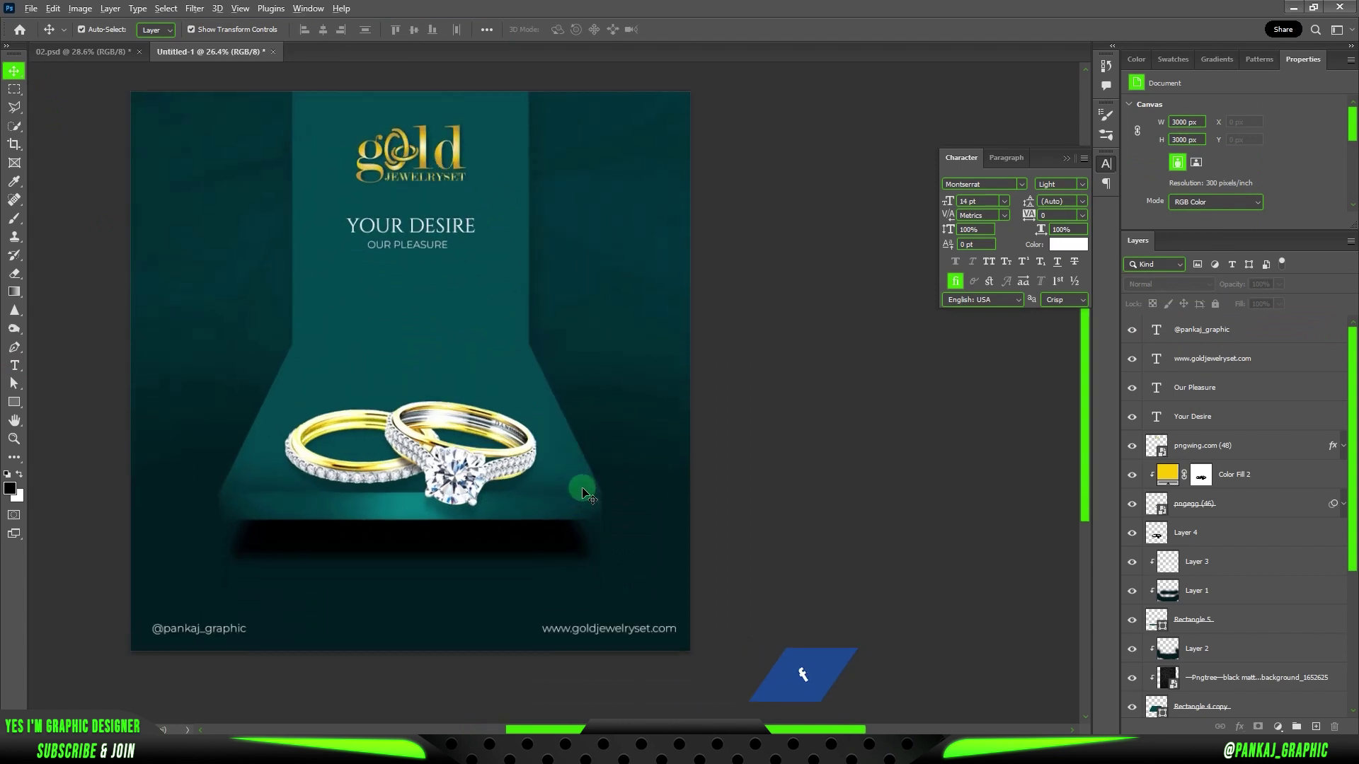
{"action": "scroll", "coordinate": [461, 397], "scroll_direction": "up", "scroll_amount": 1}
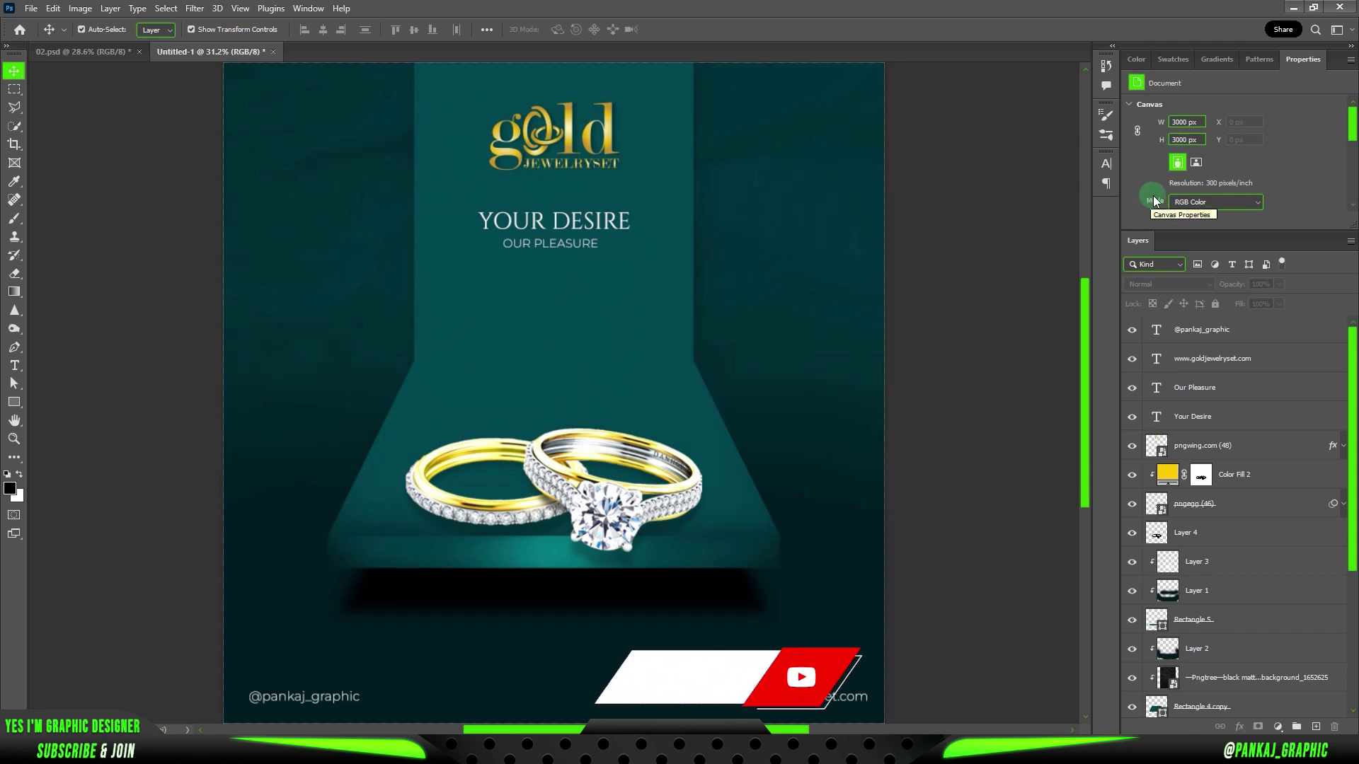
{"action": "scroll", "coordinate": [1205, 593], "scroll_direction": "down", "scroll_amount": 3}
{"action": "scroll", "coordinate": [1205, 593], "scroll_direction": "down", "scroll_amount": 2}
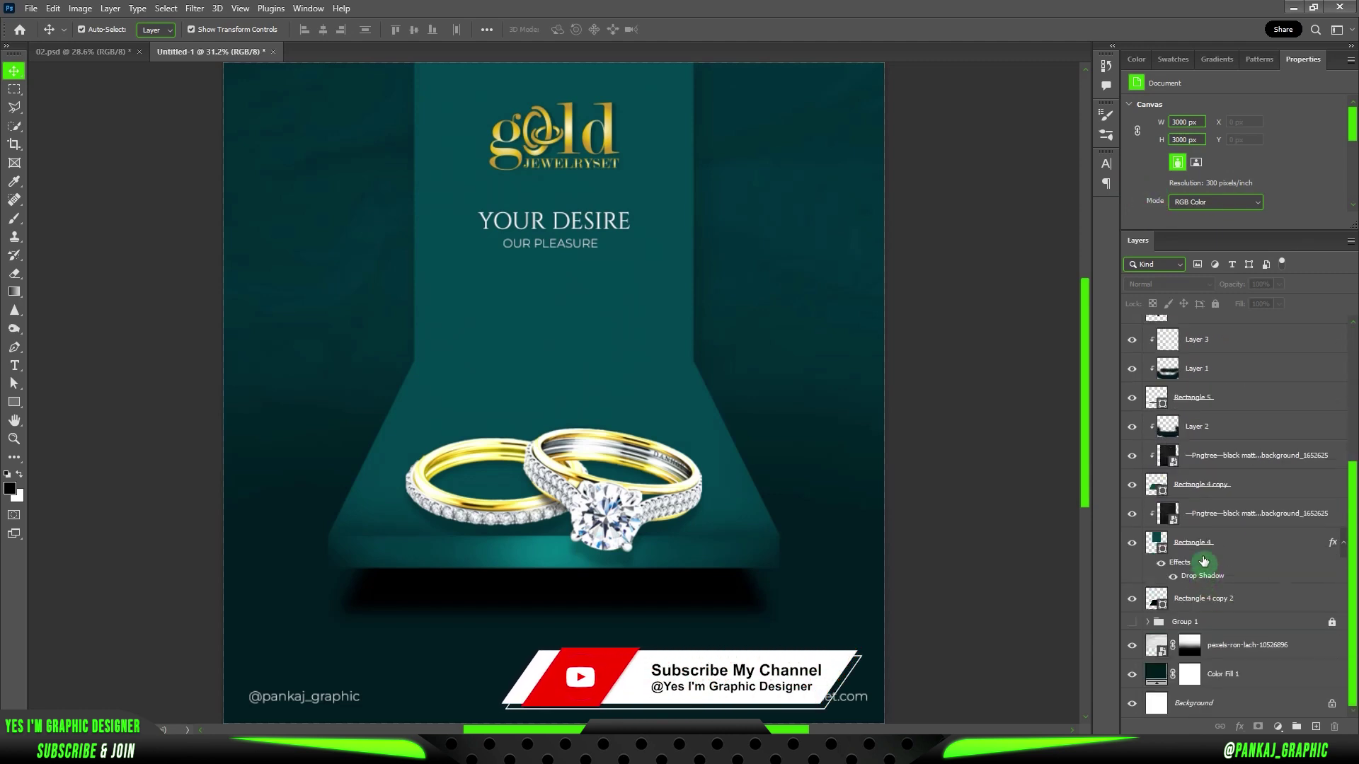
{"action": "left_click", "coordinate": [1223, 680]}
{"action": "scroll", "coordinate": [1213, 394], "scroll_direction": "up", "scroll_amount": 5}
{"action": "left_click", "coordinate": [1215, 329], "text": "shift"}
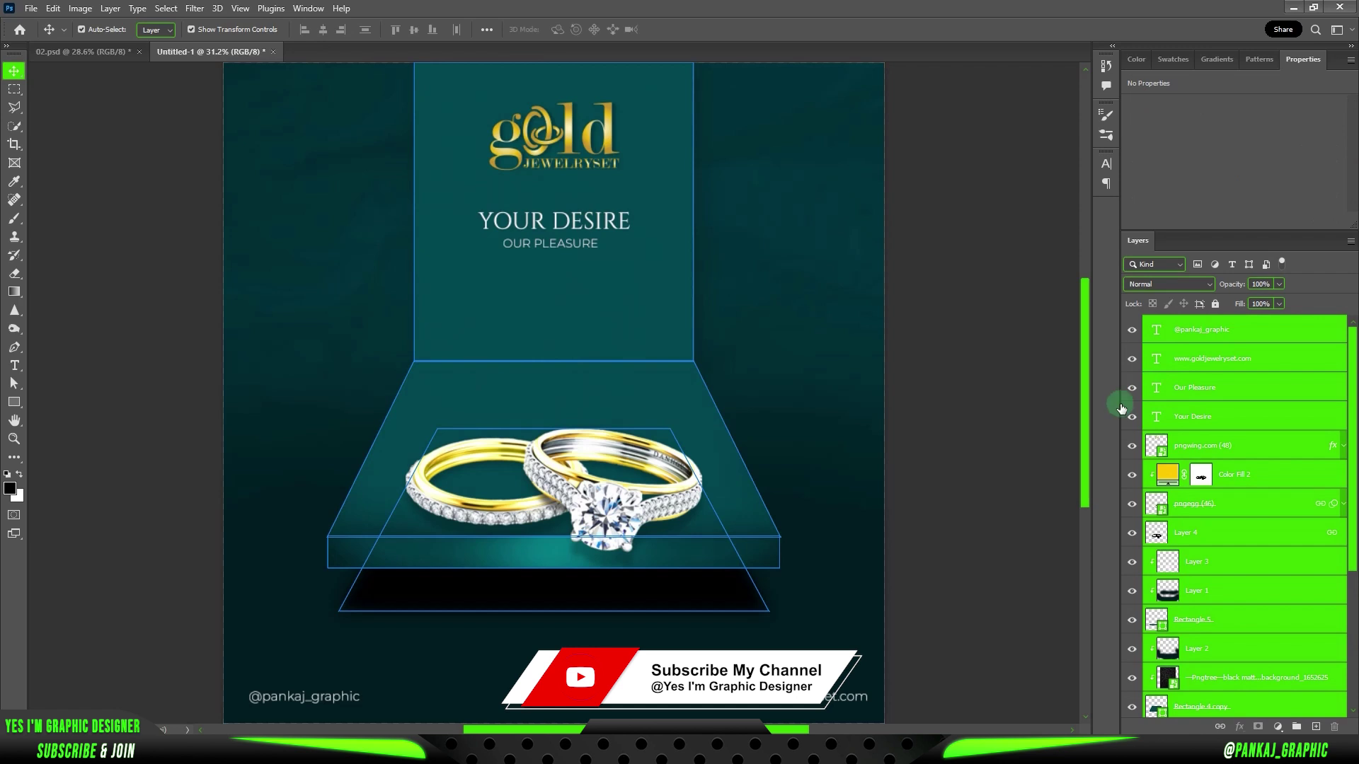
Step: Stamp all visible content into a new merged layer and bring up the Camera Raw Filter
{"action": "key", "text": "ctrl+alt+e"}
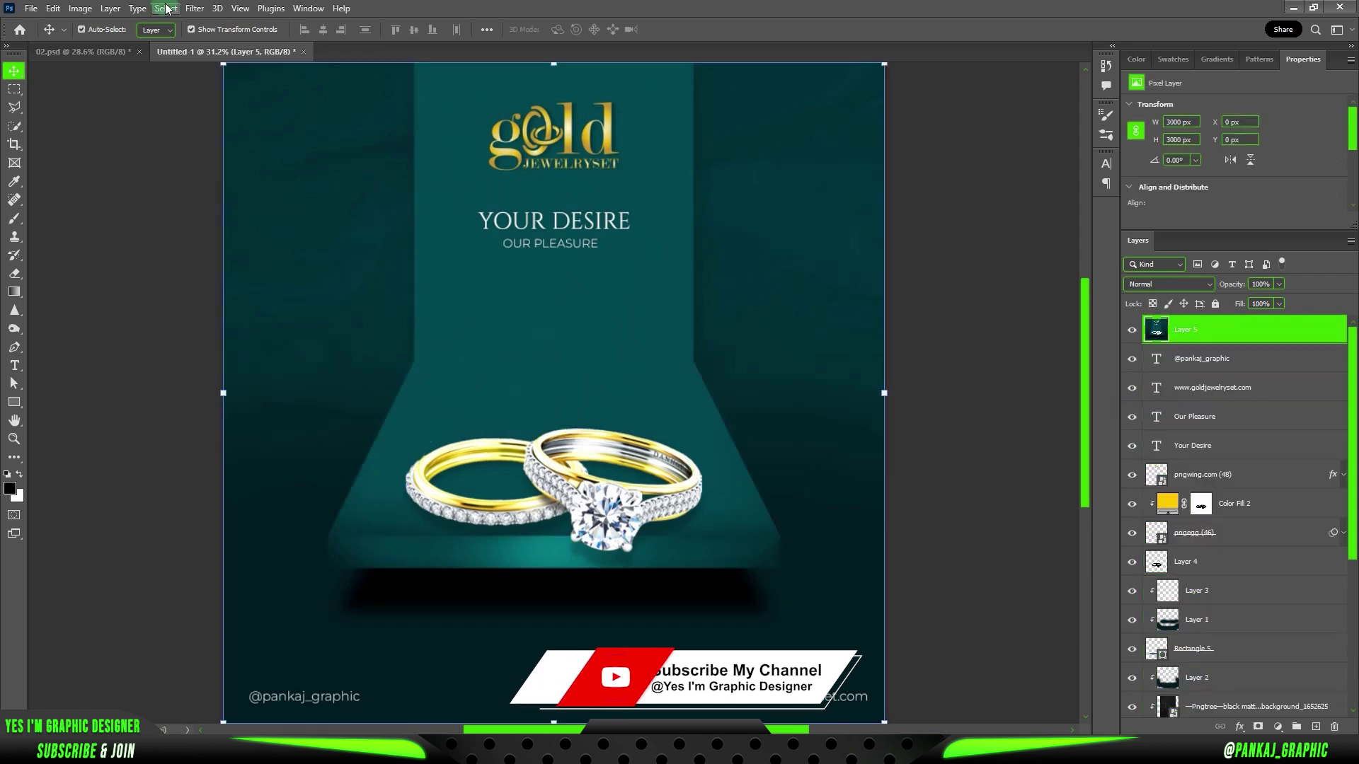
{"action": "left_click", "coordinate": [195, 9]}
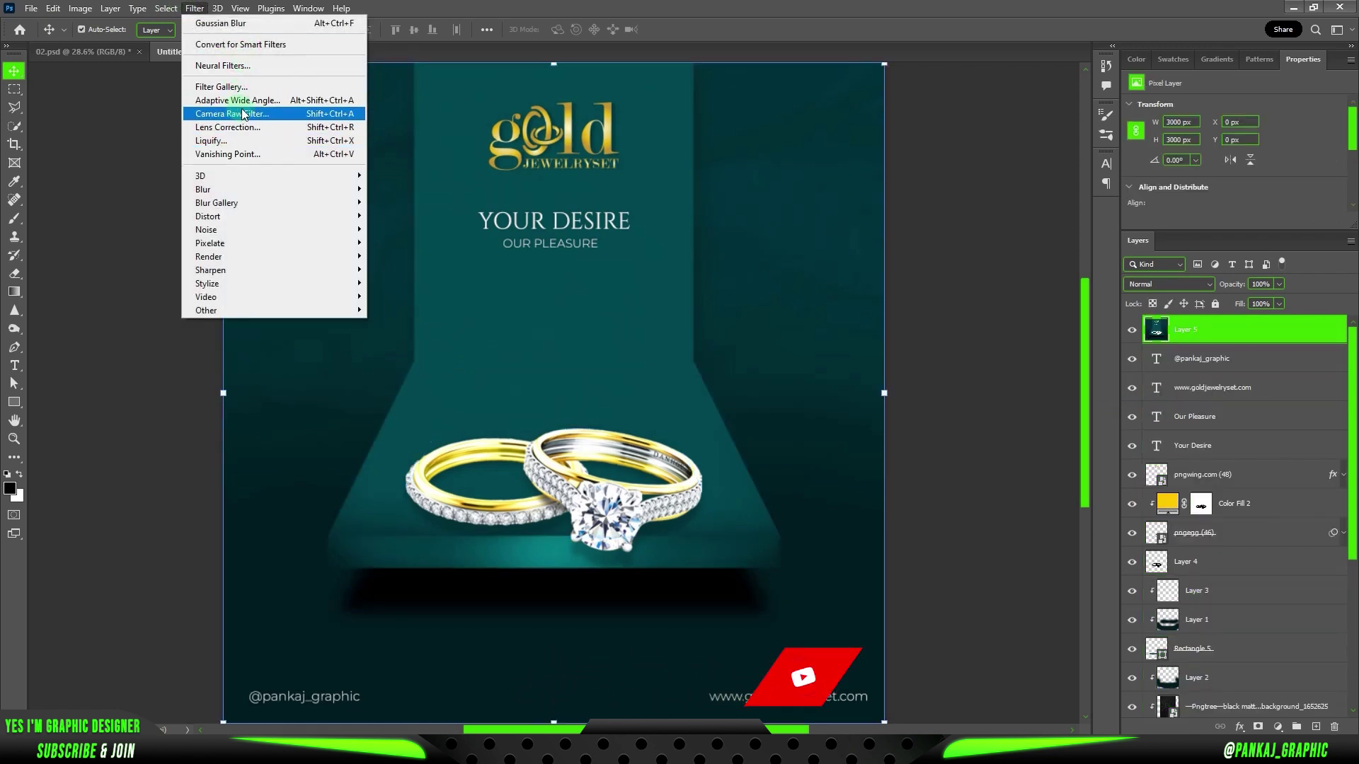
{"action": "left_click", "coordinate": [240, 113]}
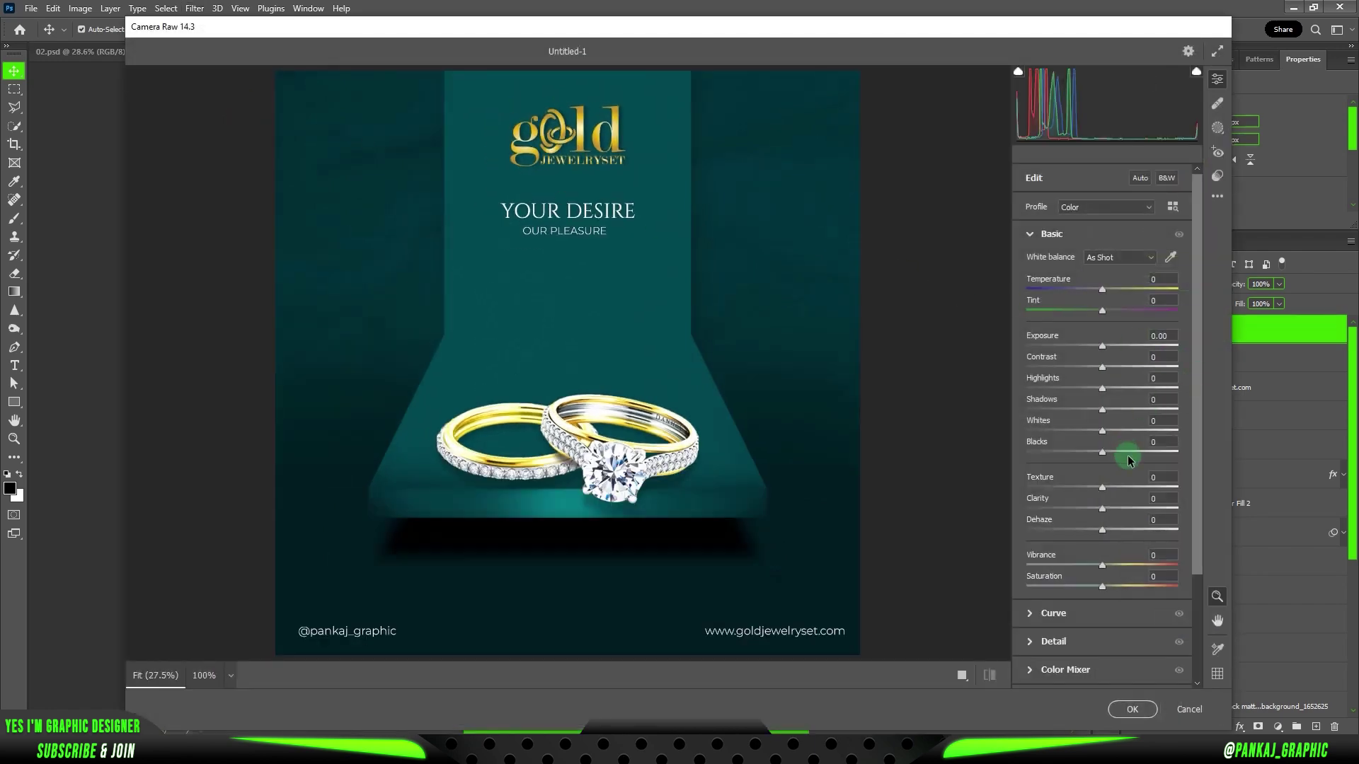
Step: Apply Camera Raw with contrast +33, clarity +14, sharpening 44, grain 3 and vignetting -7
{"action": "mouse_move", "coordinate": [1104, 363]}
{"action": "left_mouse_down"}
{"action": "mouse_move", "coordinate": [1127, 363]}
{"action": "mouse_move", "coordinate": [1109, 347]}
{"action": "mouse_move", "coordinate": [1105, 412]}
{"action": "mouse_move", "coordinate": [1111, 371]}
{"action": "left_mouse_up"}
{"action": "scroll", "coordinate": [1090, 460], "scroll_direction": "down", "scroll_amount": 3}
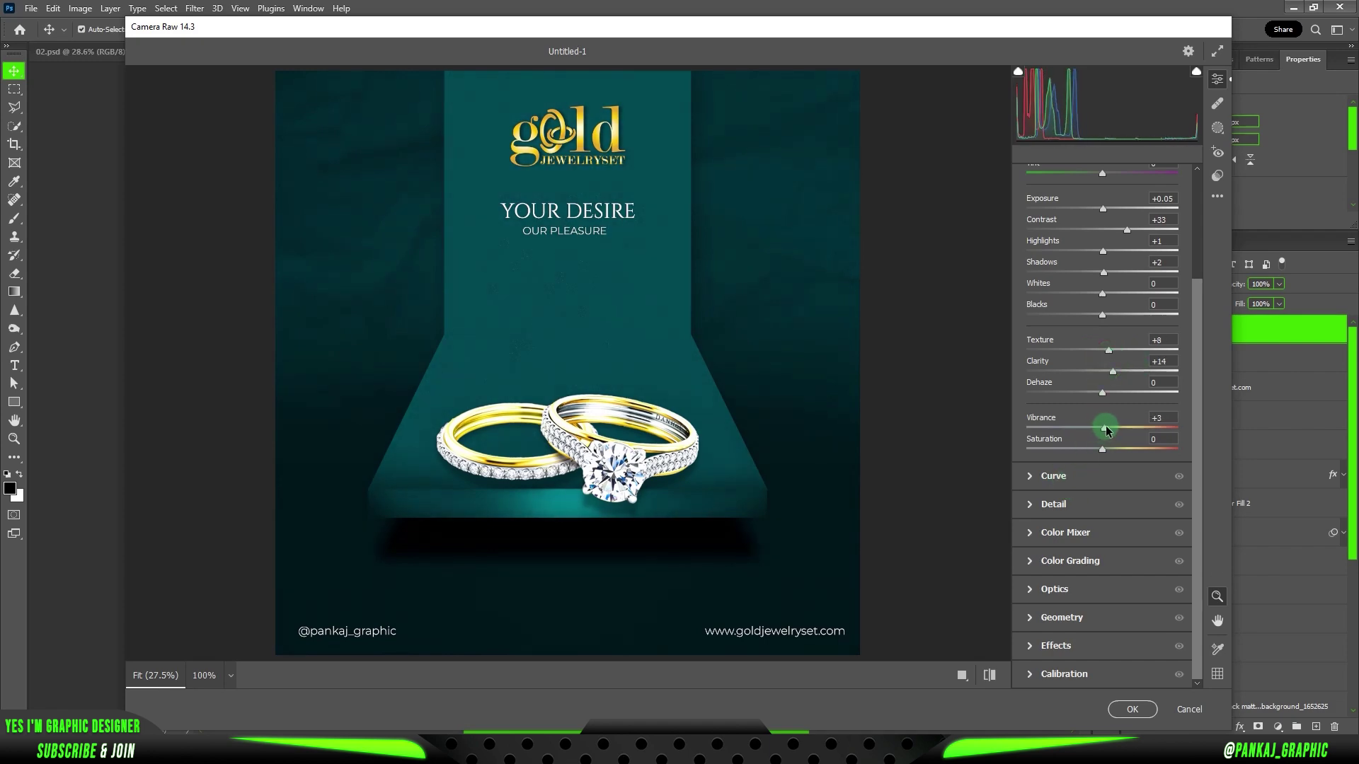
{"action": "left_click", "coordinate": [1062, 504]}
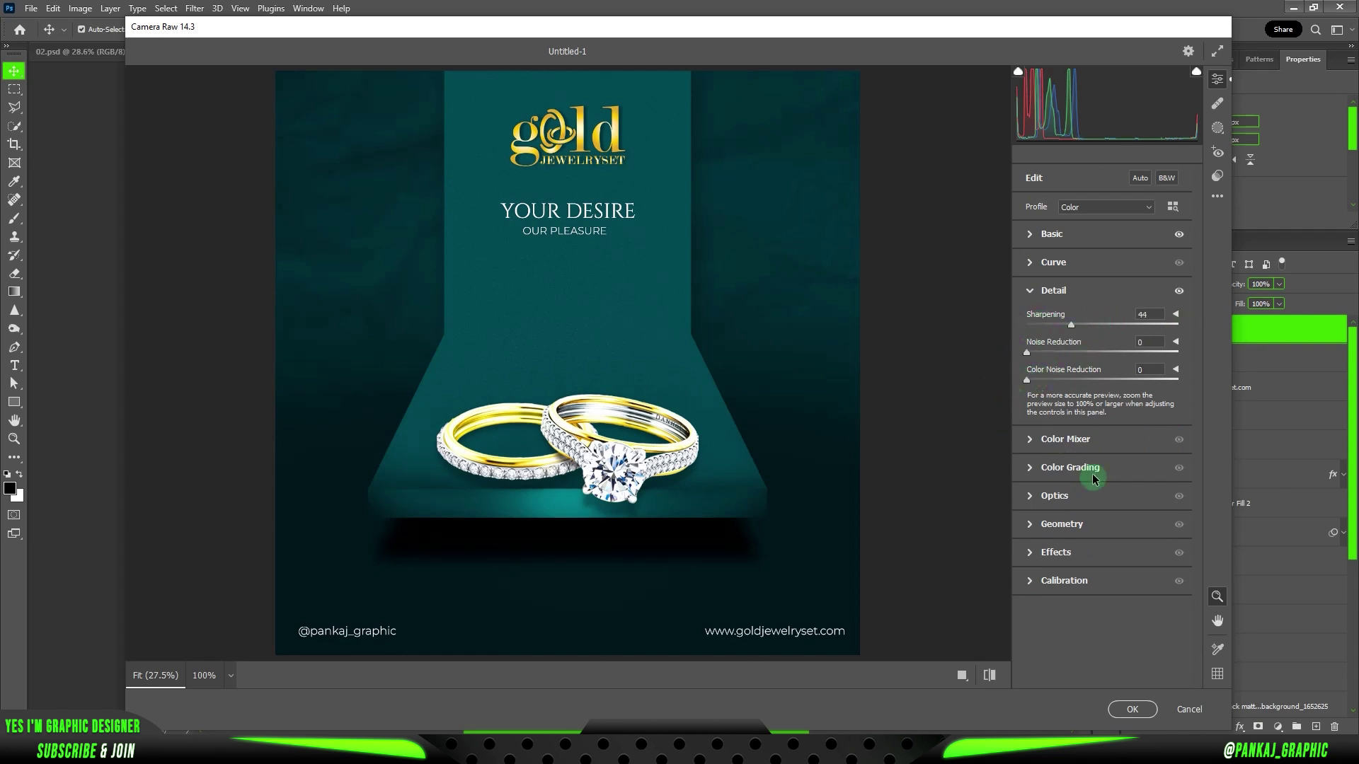
{"action": "left_click", "coordinate": [1061, 552]}
{"action": "left_click", "coordinate": [1098, 493]}
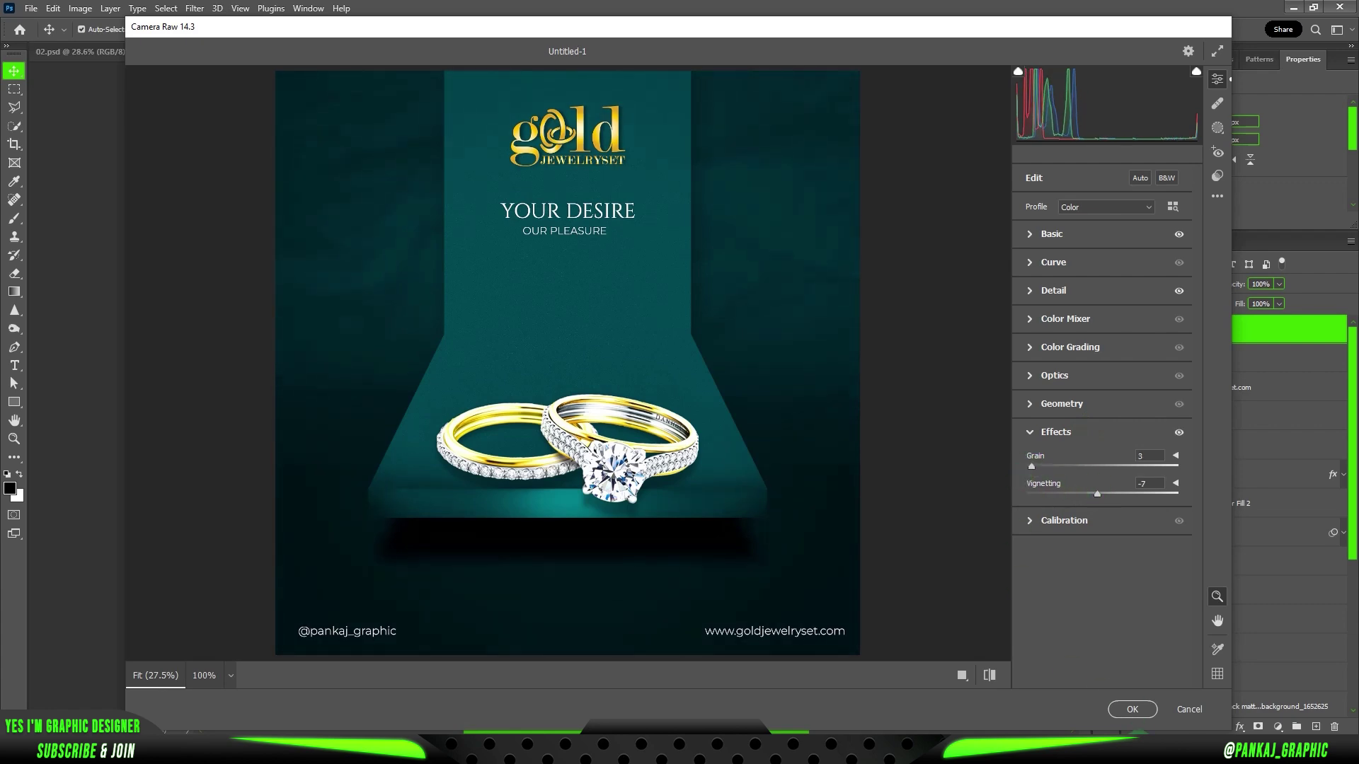
{"action": "left_click", "coordinate": [1133, 709]}
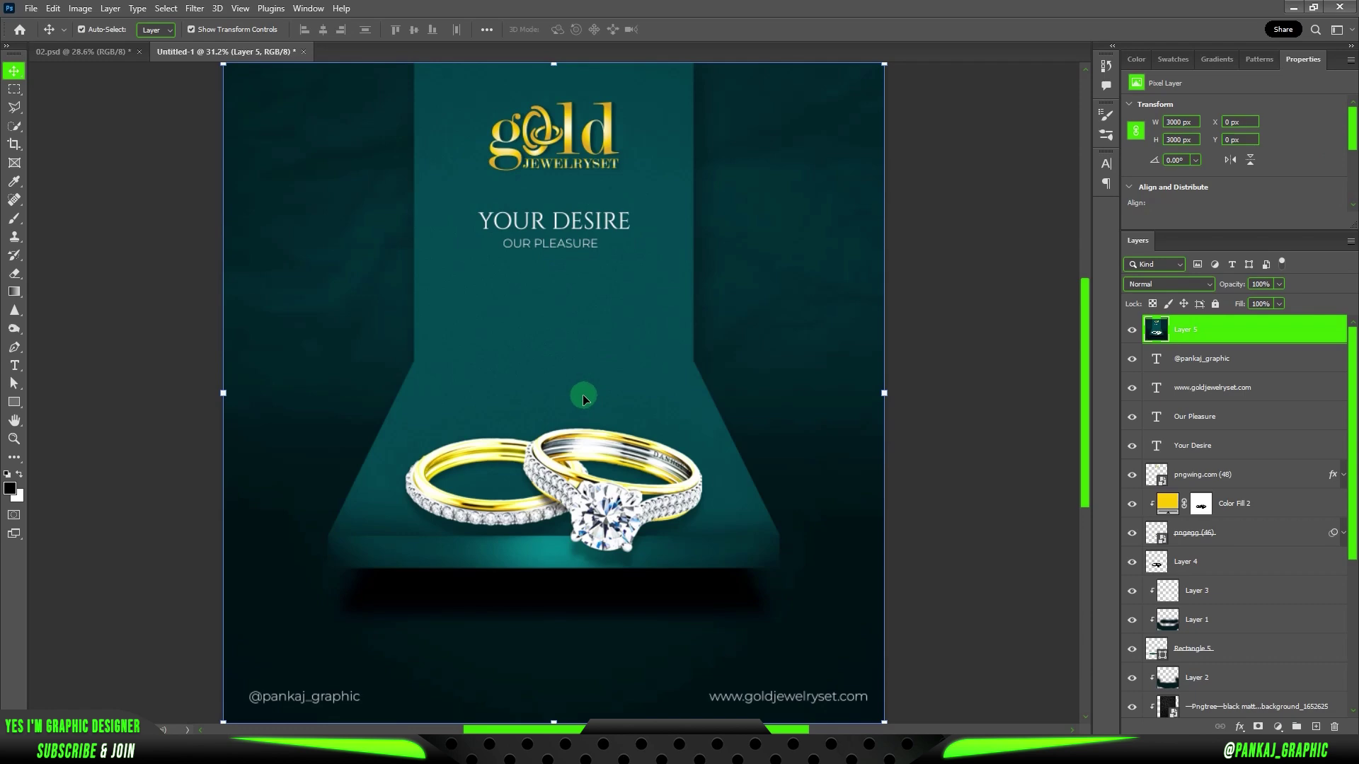
{"action": "scroll", "coordinate": [583, 396], "scroll_direction": "down", "scroll_amount": 2}
{"action": "scroll", "coordinate": [581, 386], "scroll_direction": "up", "scroll_amount": 1}
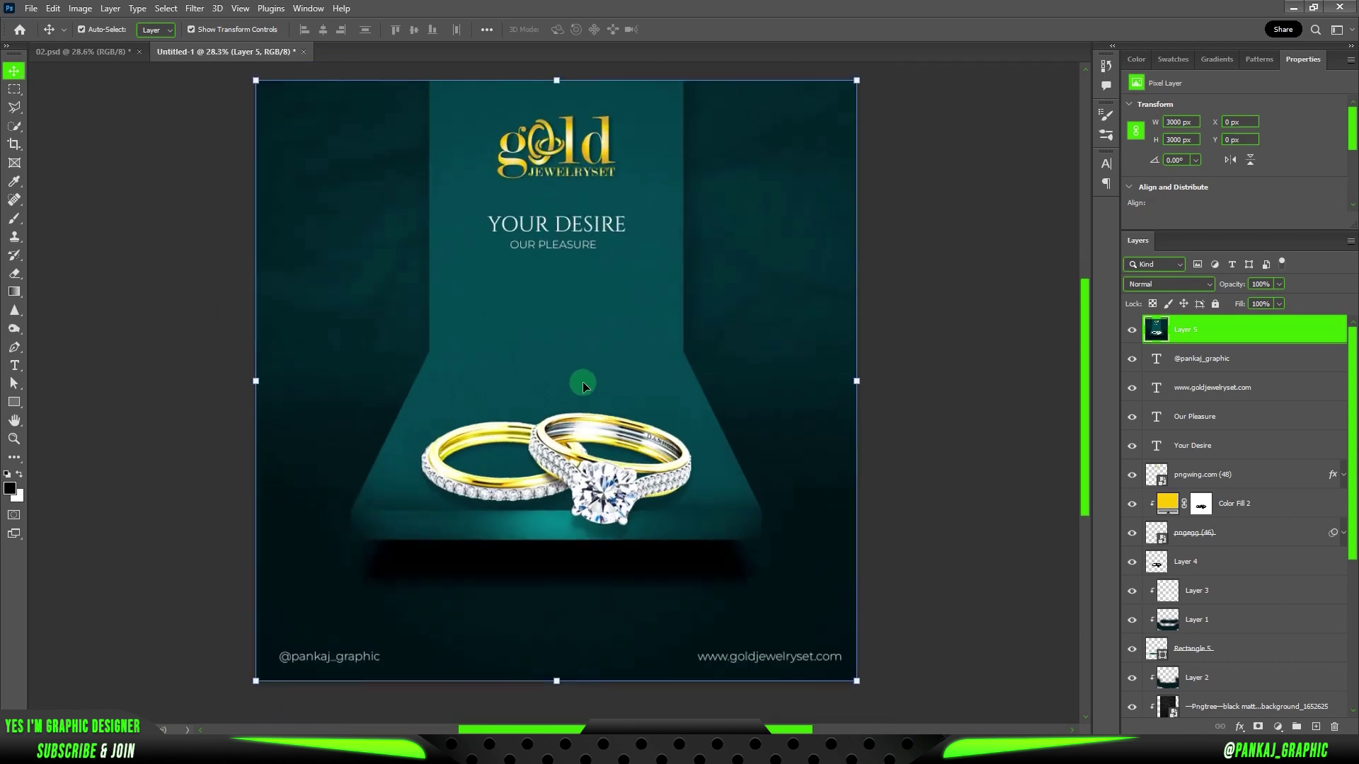